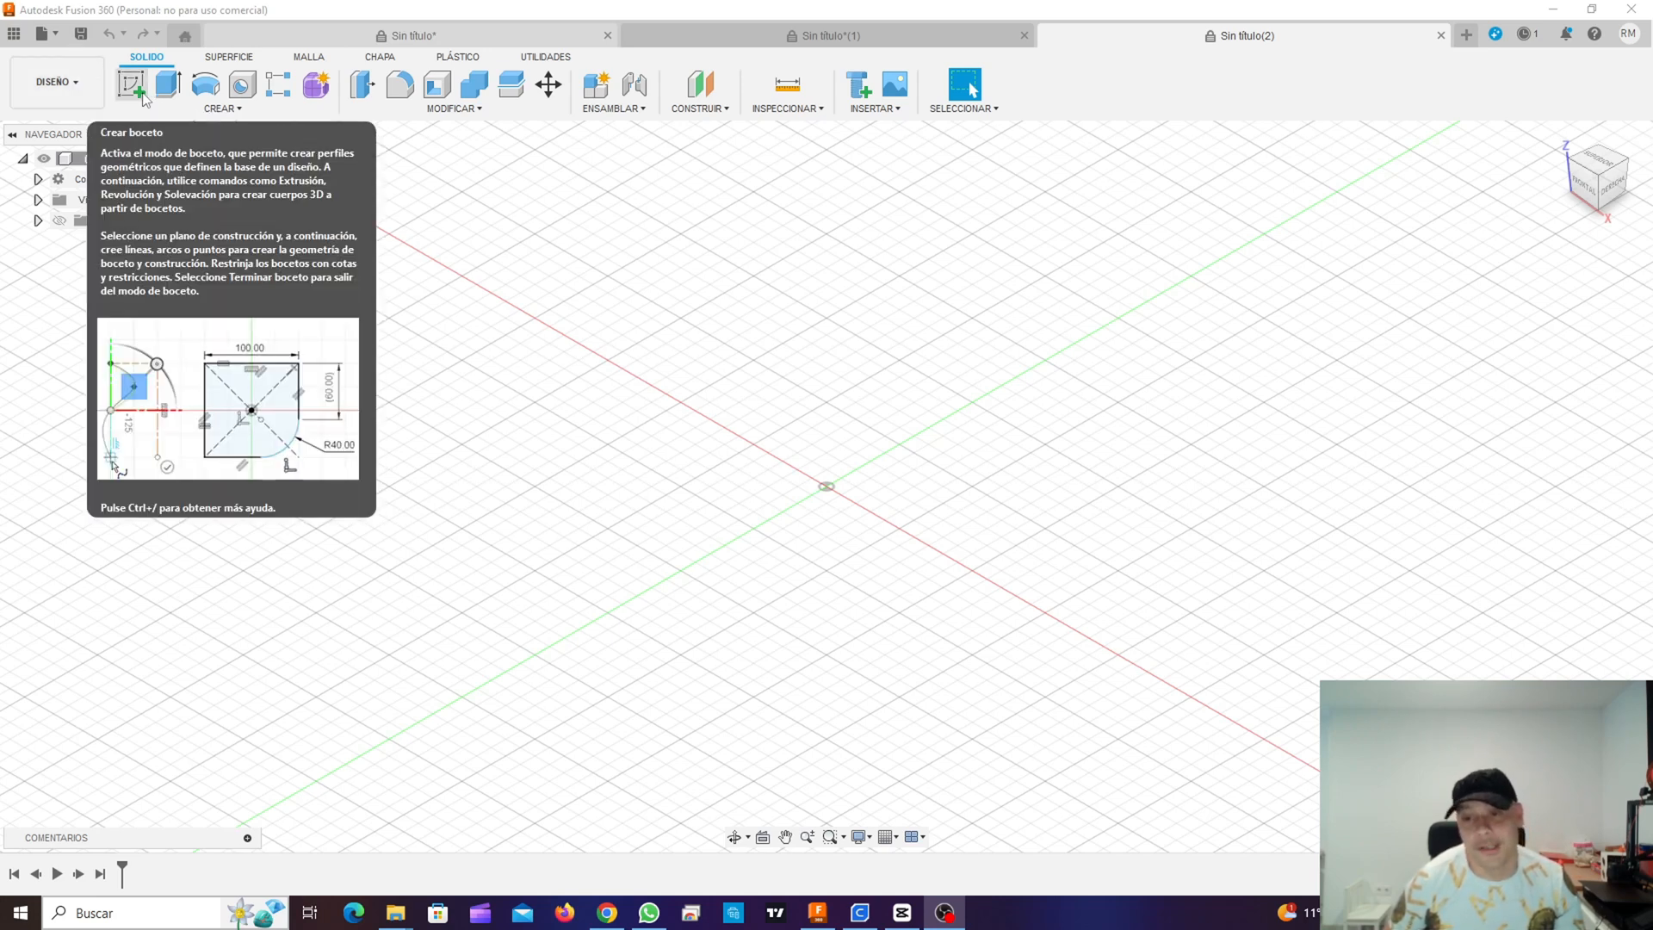
# Step: Start a sketch on the horizontal plane and draw a 200 x 200 mm square with one corner at the origin
pyautogui.click(143, 97)
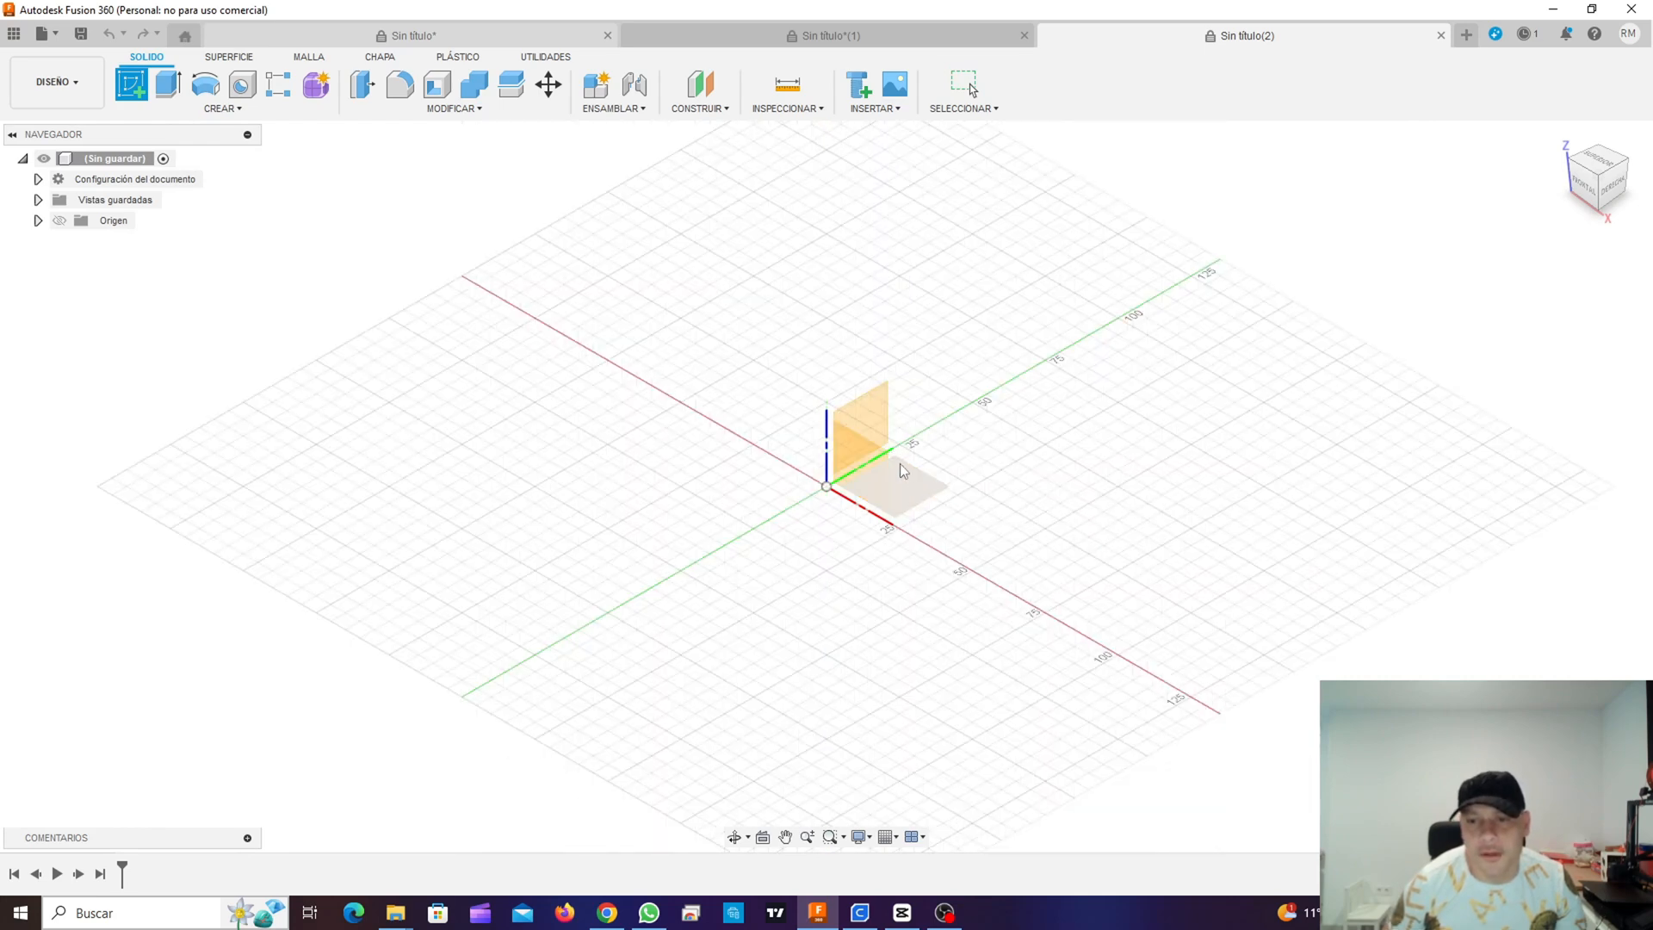
pyautogui.click(902, 487)
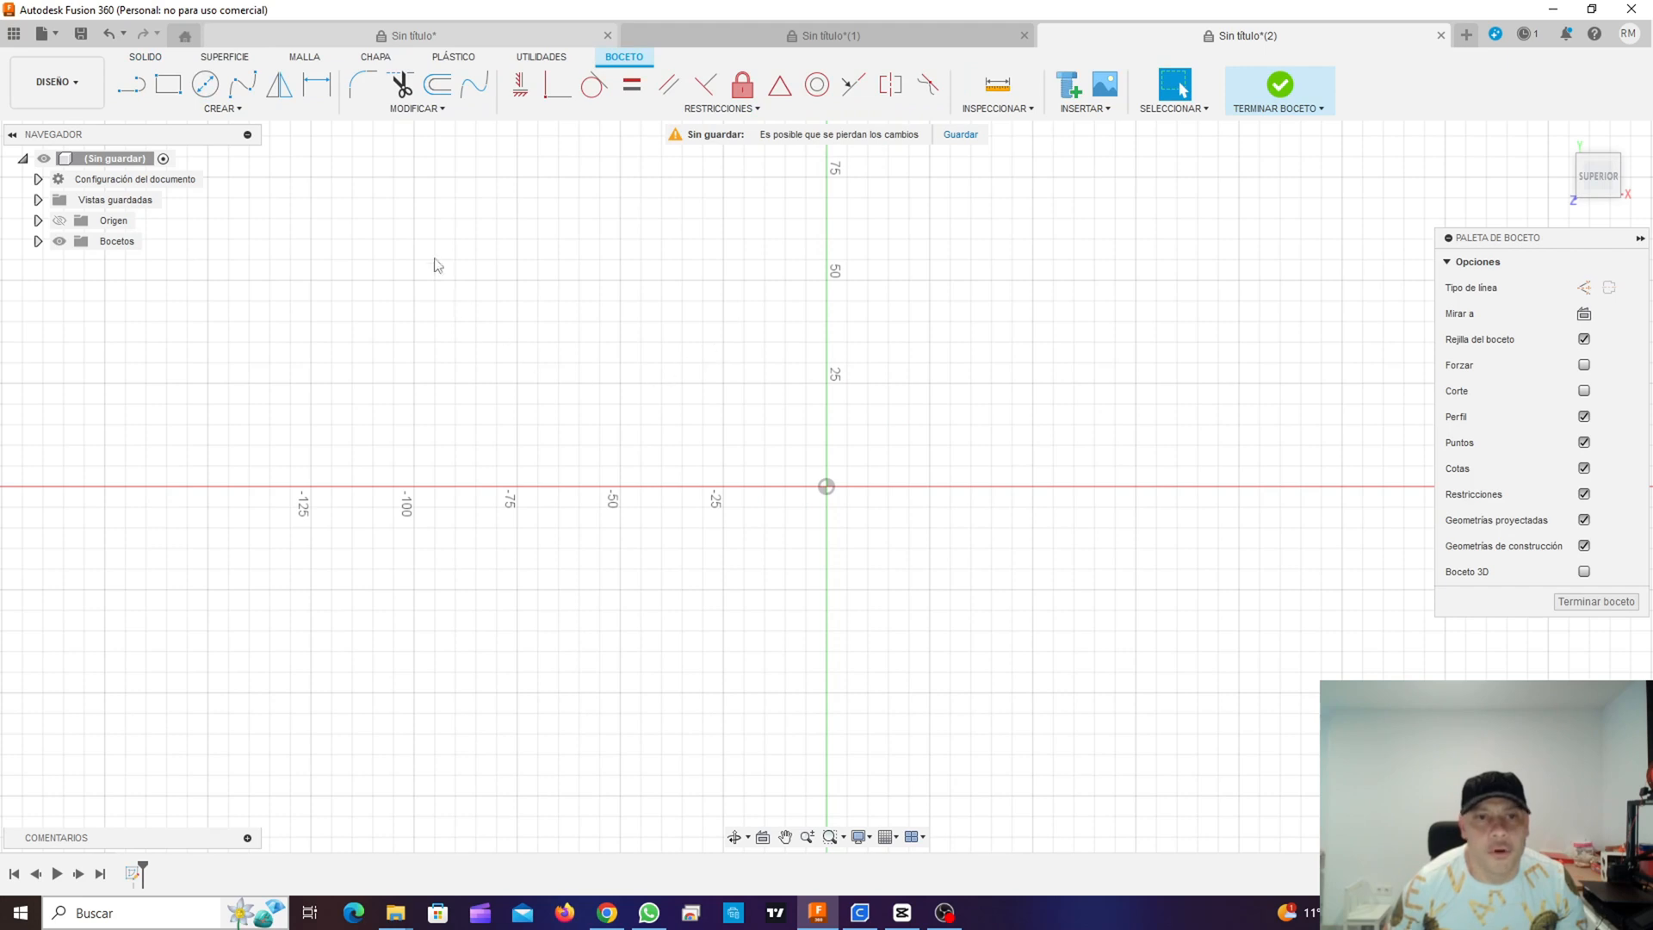
pyautogui.click(168, 90)
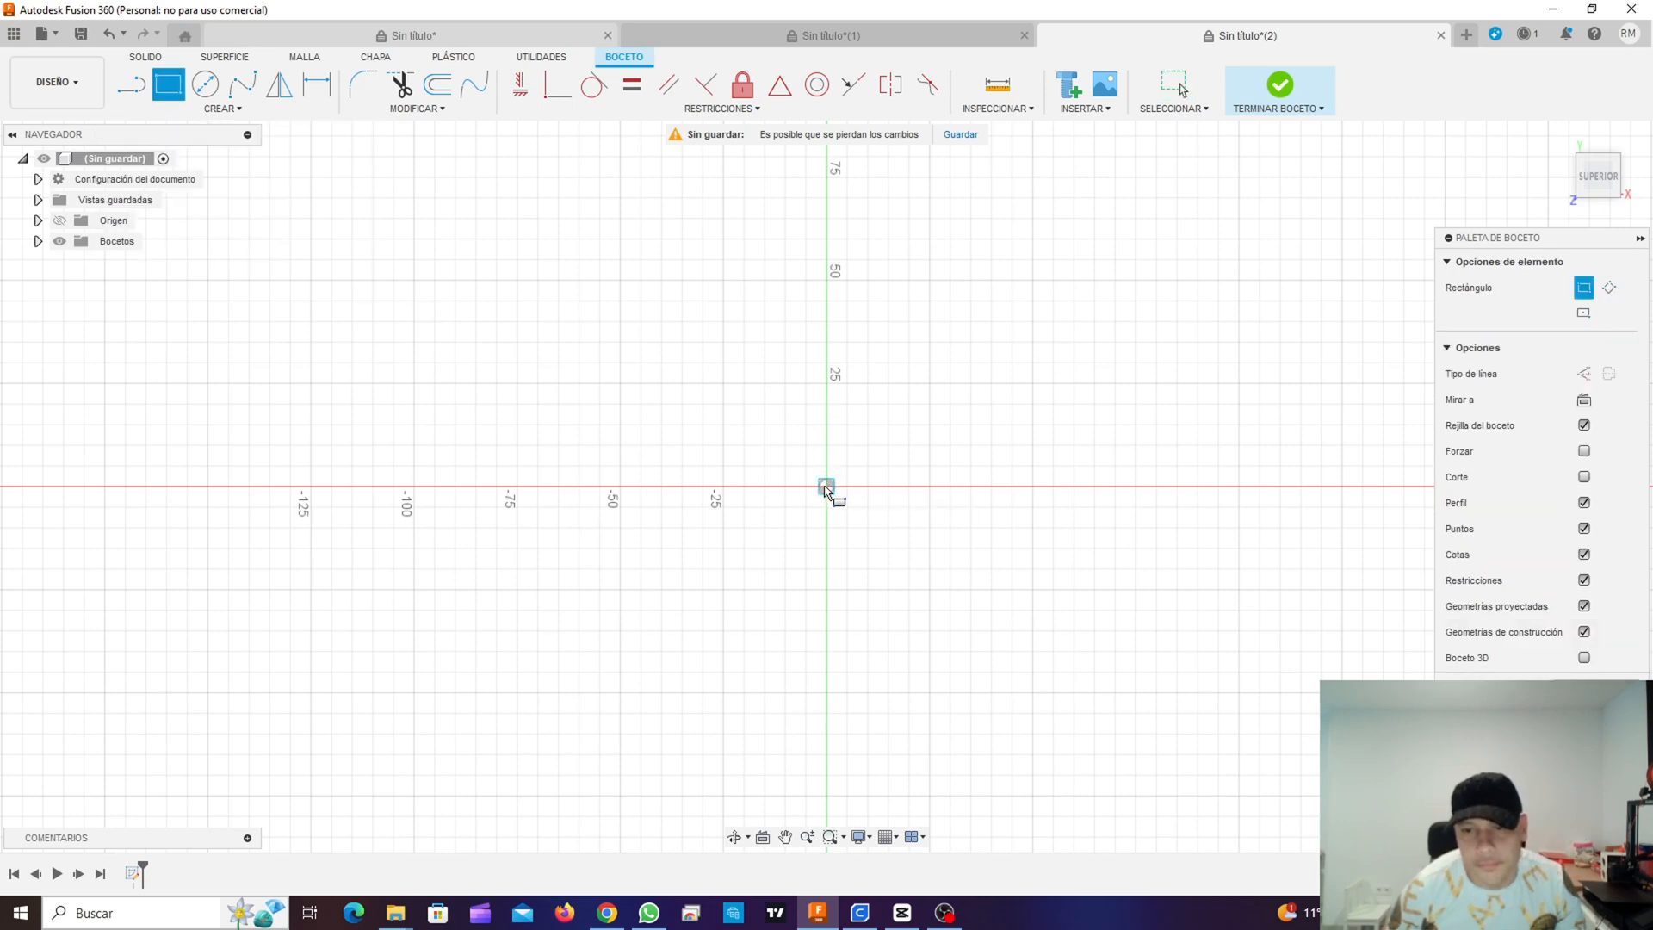
pyautogui.click(826, 487)
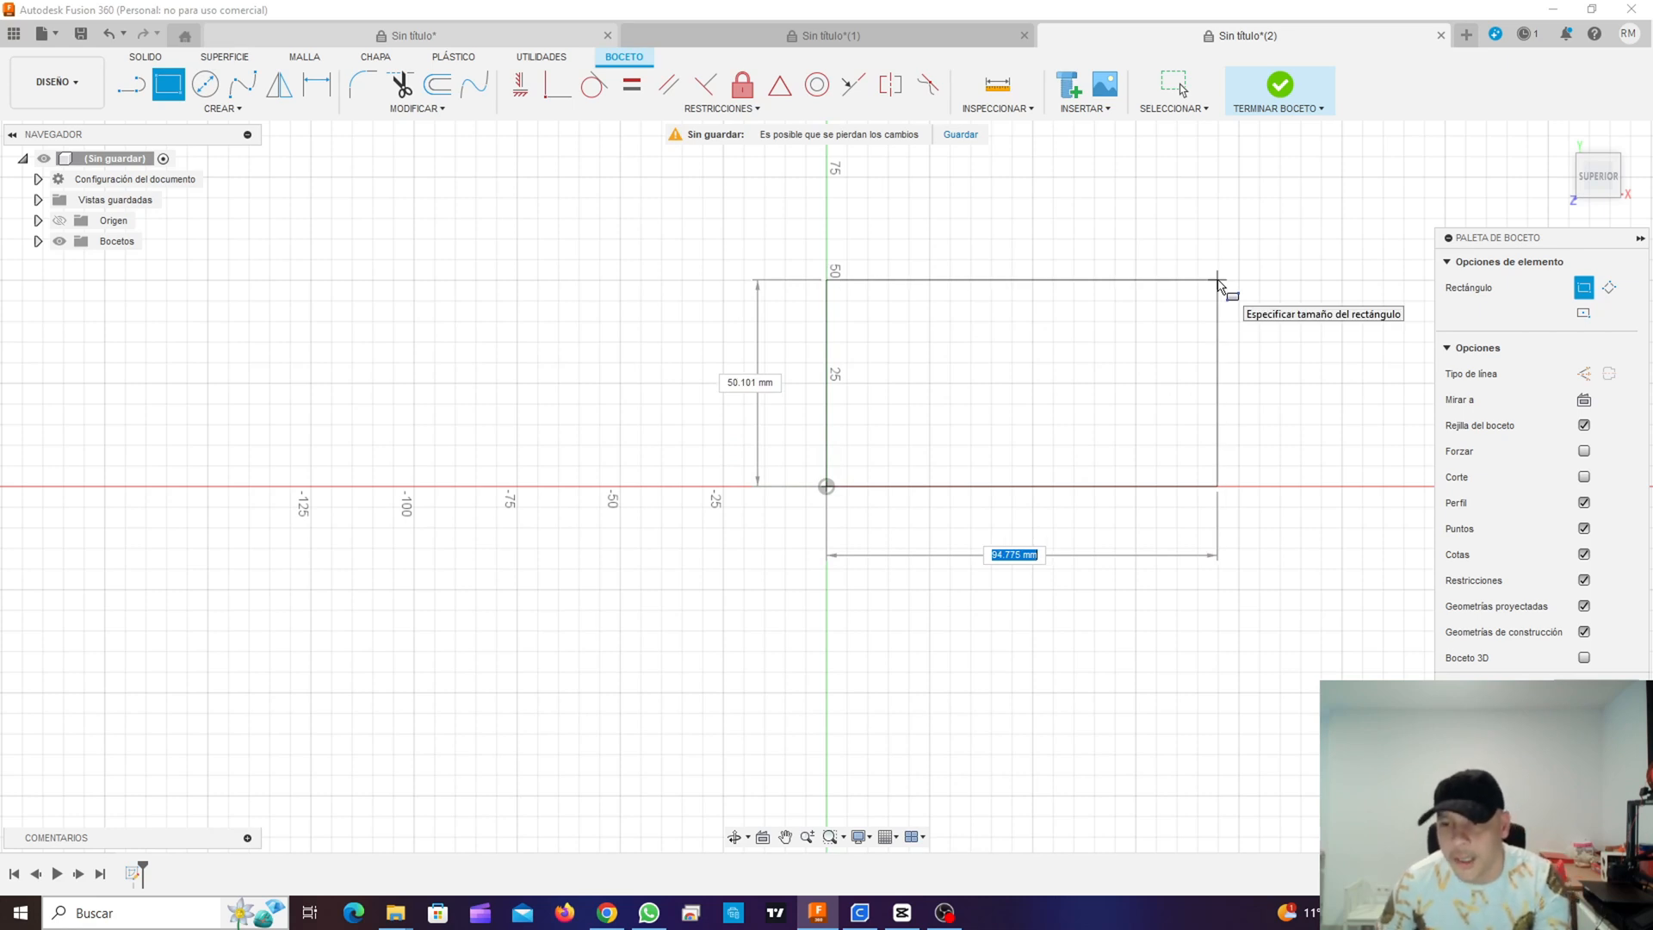
pyautogui.write('200')
pyautogui.press('Tab')
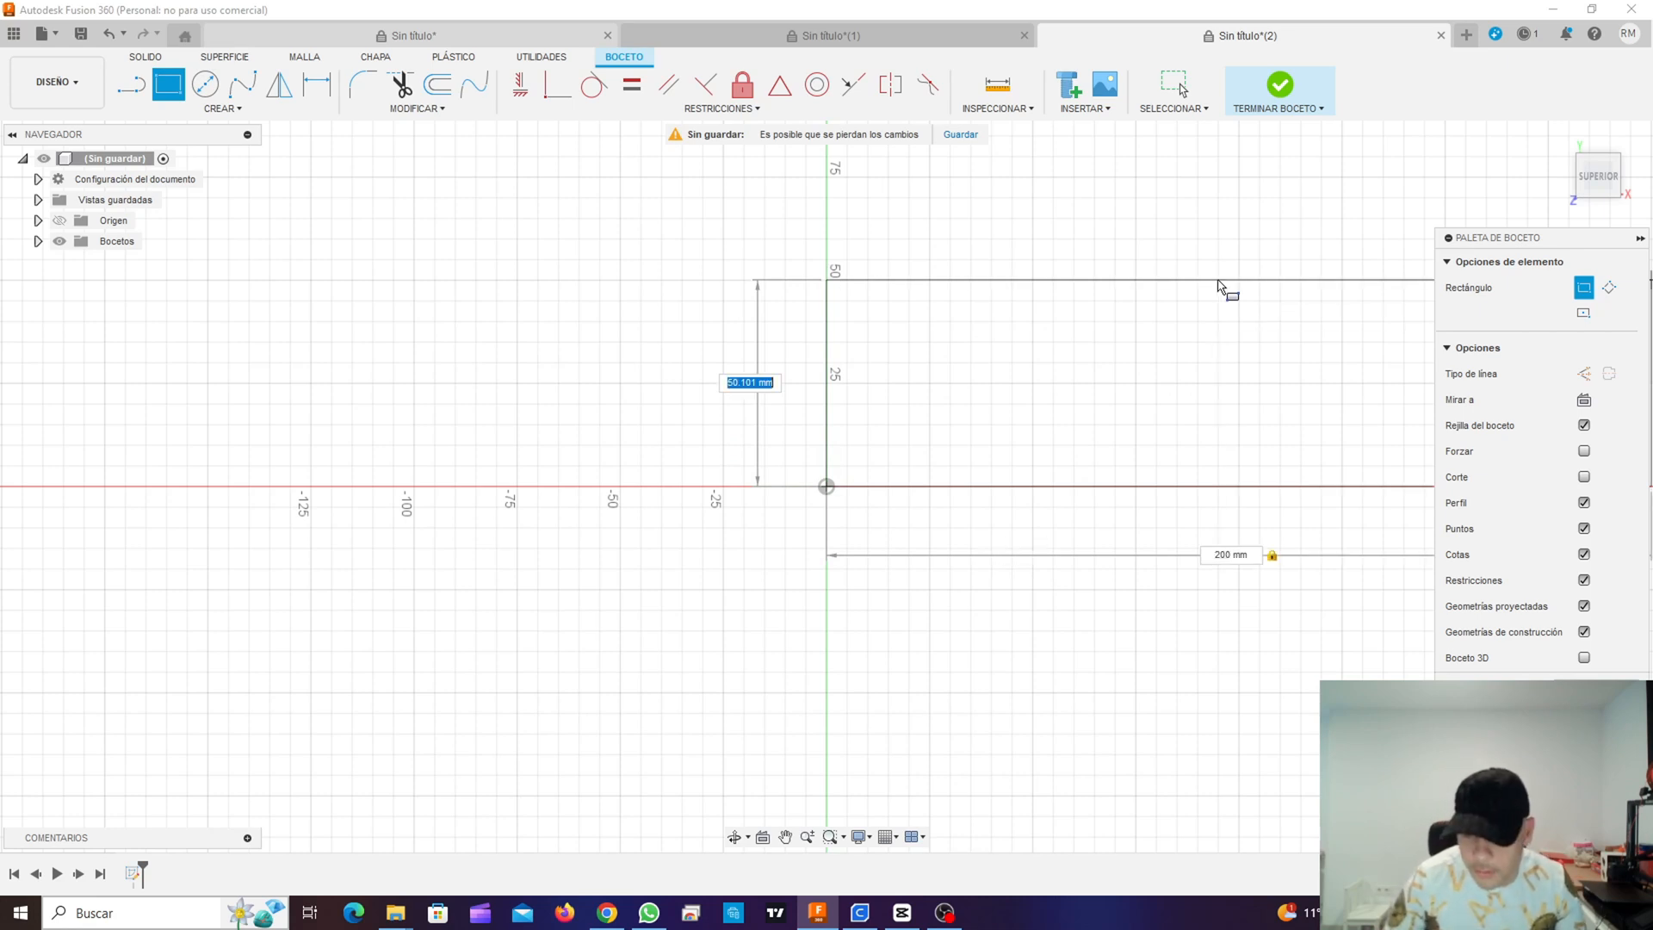
pyautogui.write('200')
pyautogui.press('Return')
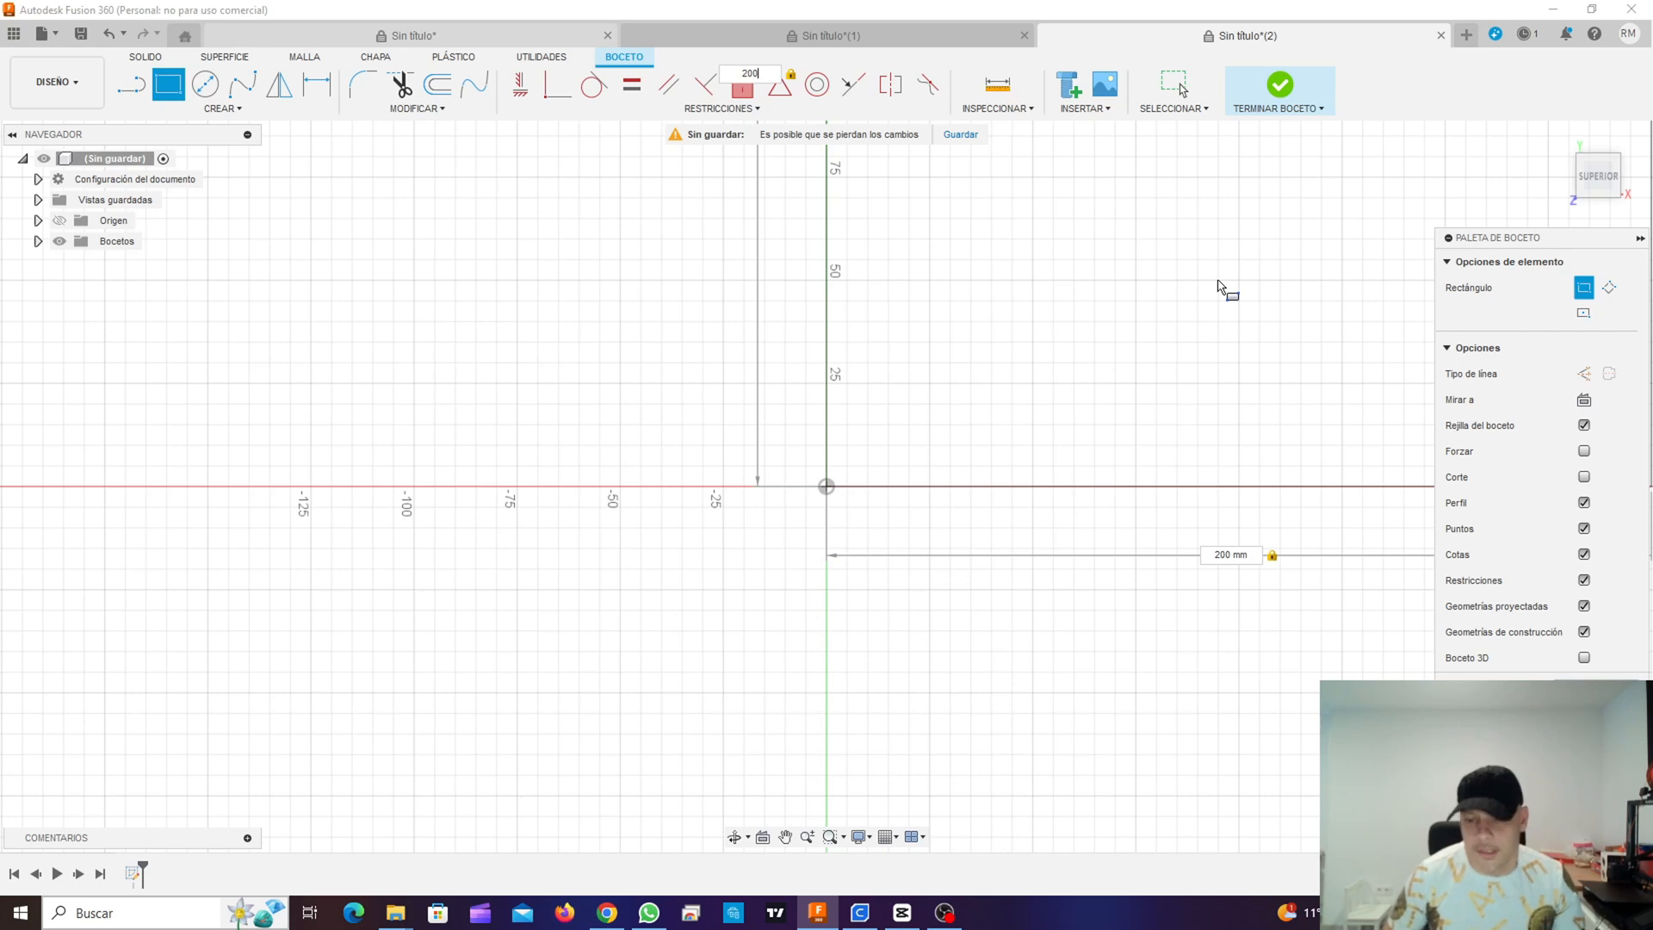
pyautogui.press('Escape')
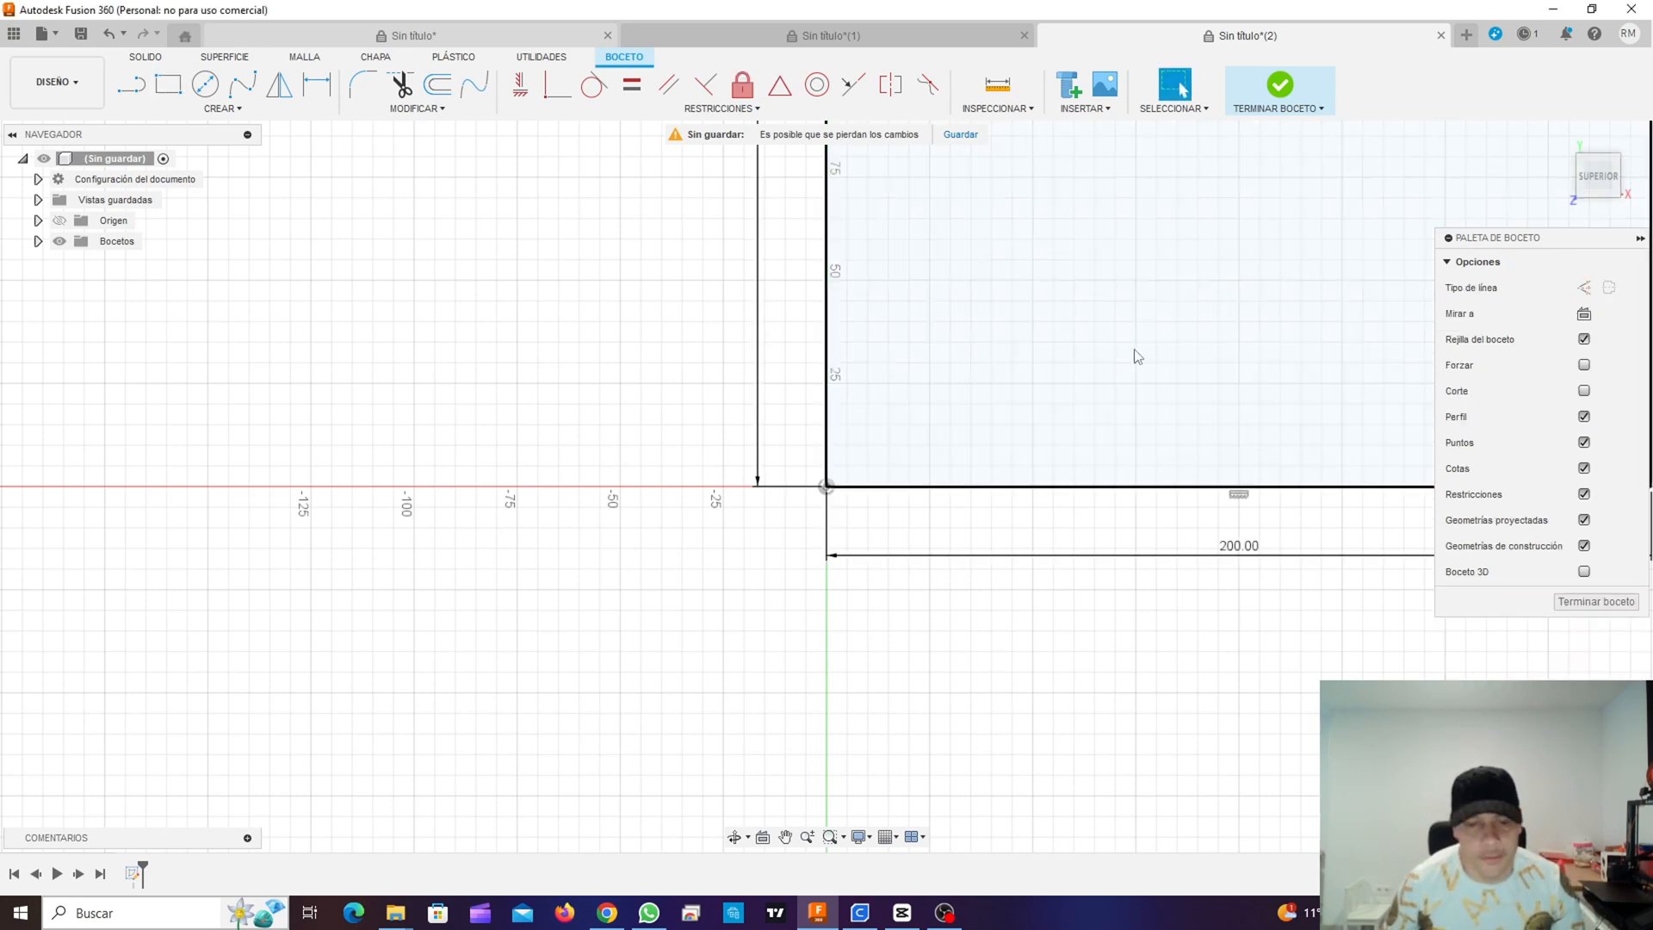
# Step: Insert the image logo_org.png from the computer as a canvas on the square, keeping the default placement and 50 opacity
pyautogui.moveTo(1195, 287)
pyautogui.mouseDown(button='middle')
pyautogui.moveTo(1019, 339)
pyautogui.moveTo(735, 480)
pyautogui.mouseUp(button='middle')
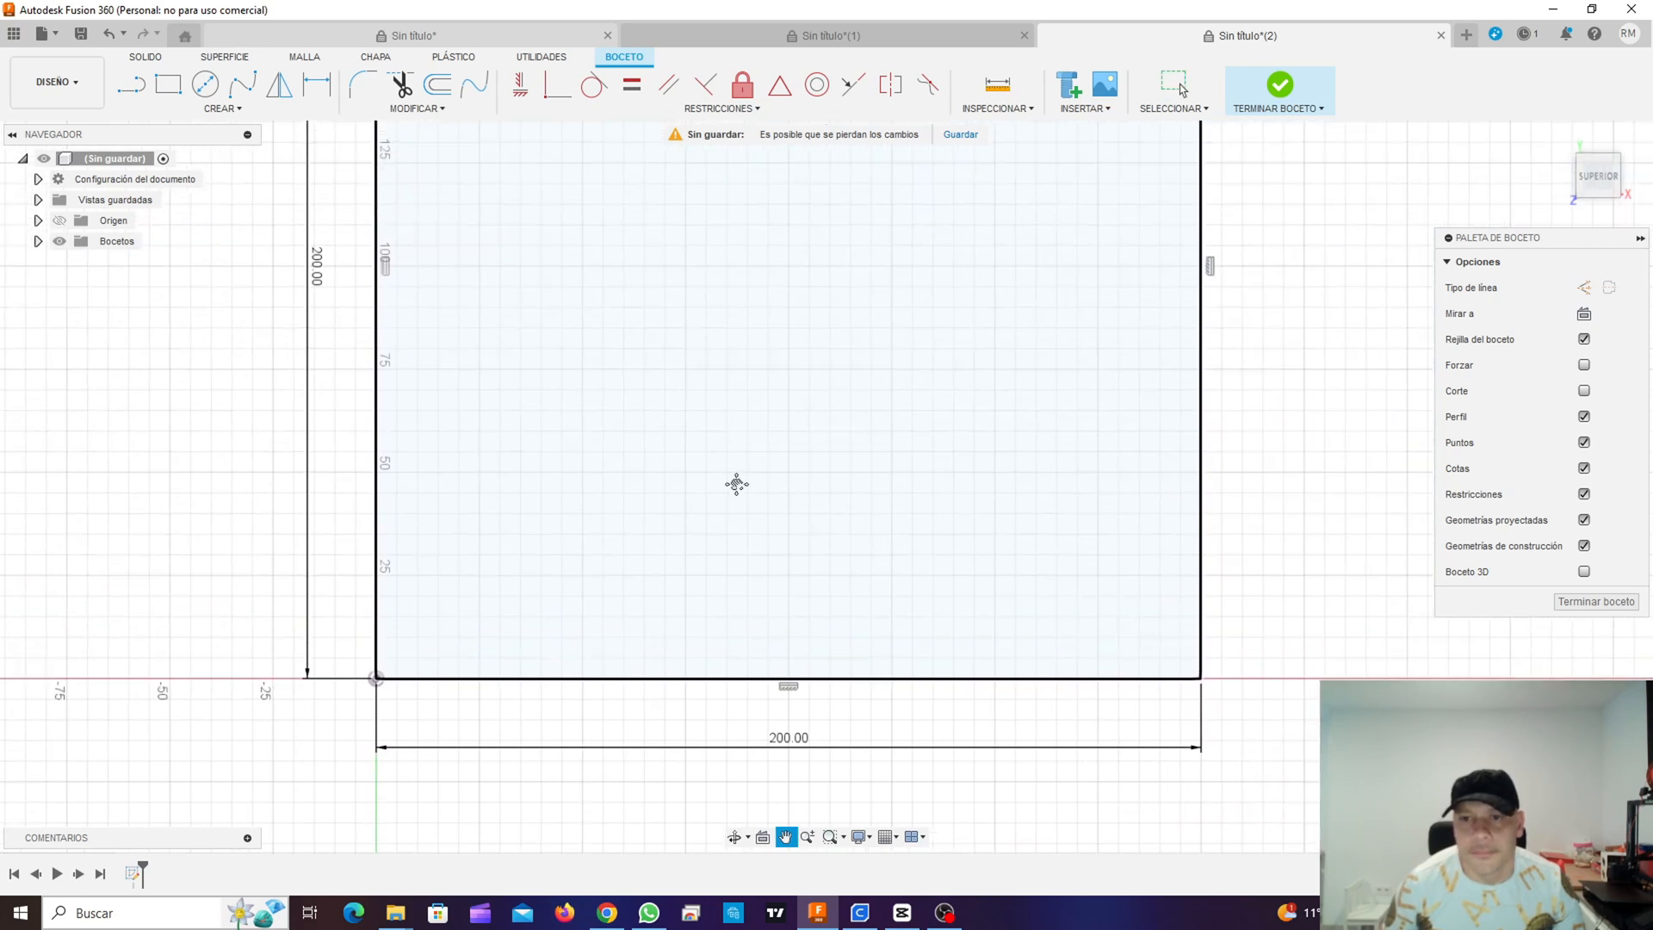
pyautogui.scroll(-2, 768, 429)
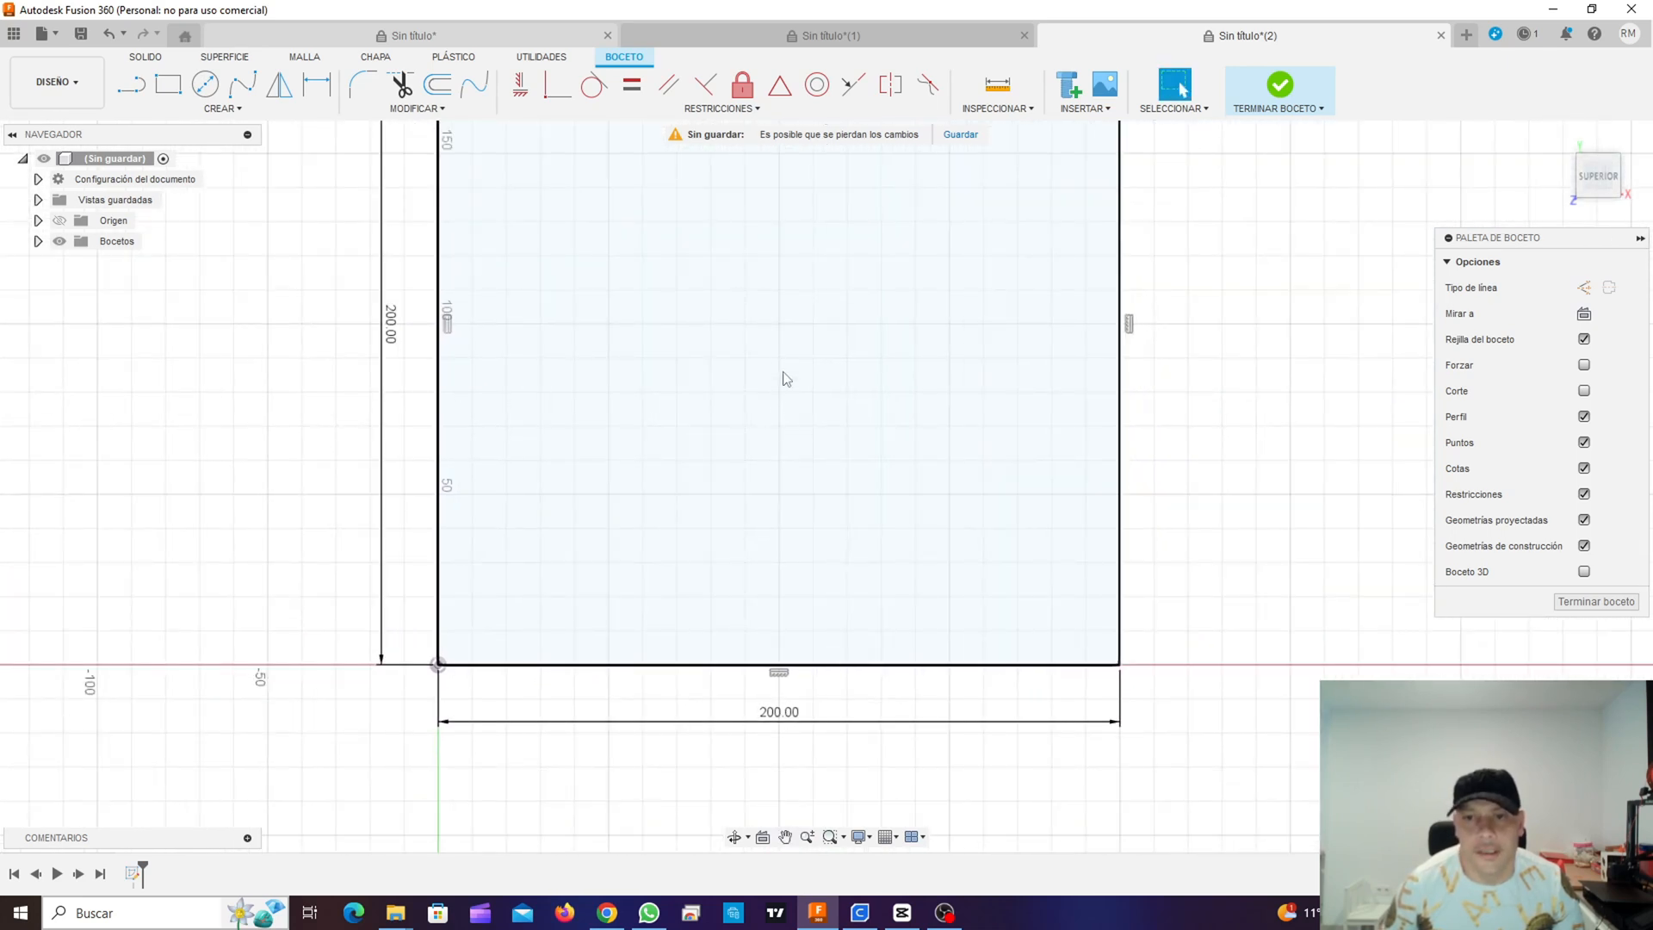
pyautogui.scroll(-1, 786, 378)
pyautogui.moveTo(805, 291); pyautogui.dragTo(774, 425, button='middle')
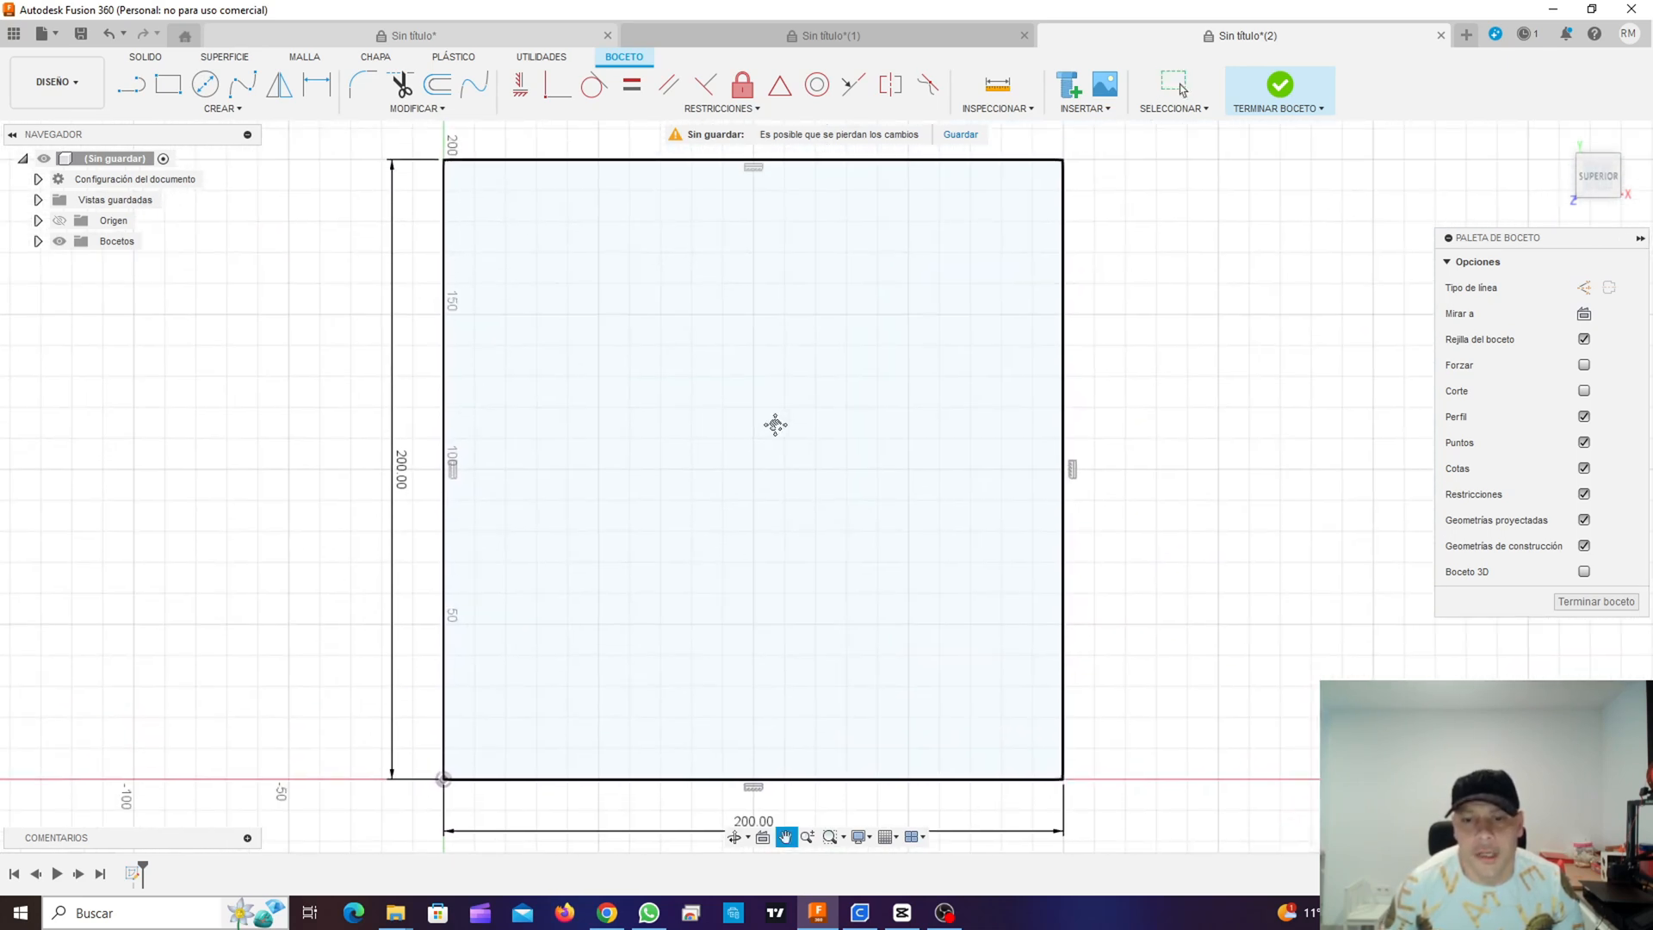
pyautogui.click(1105, 110)
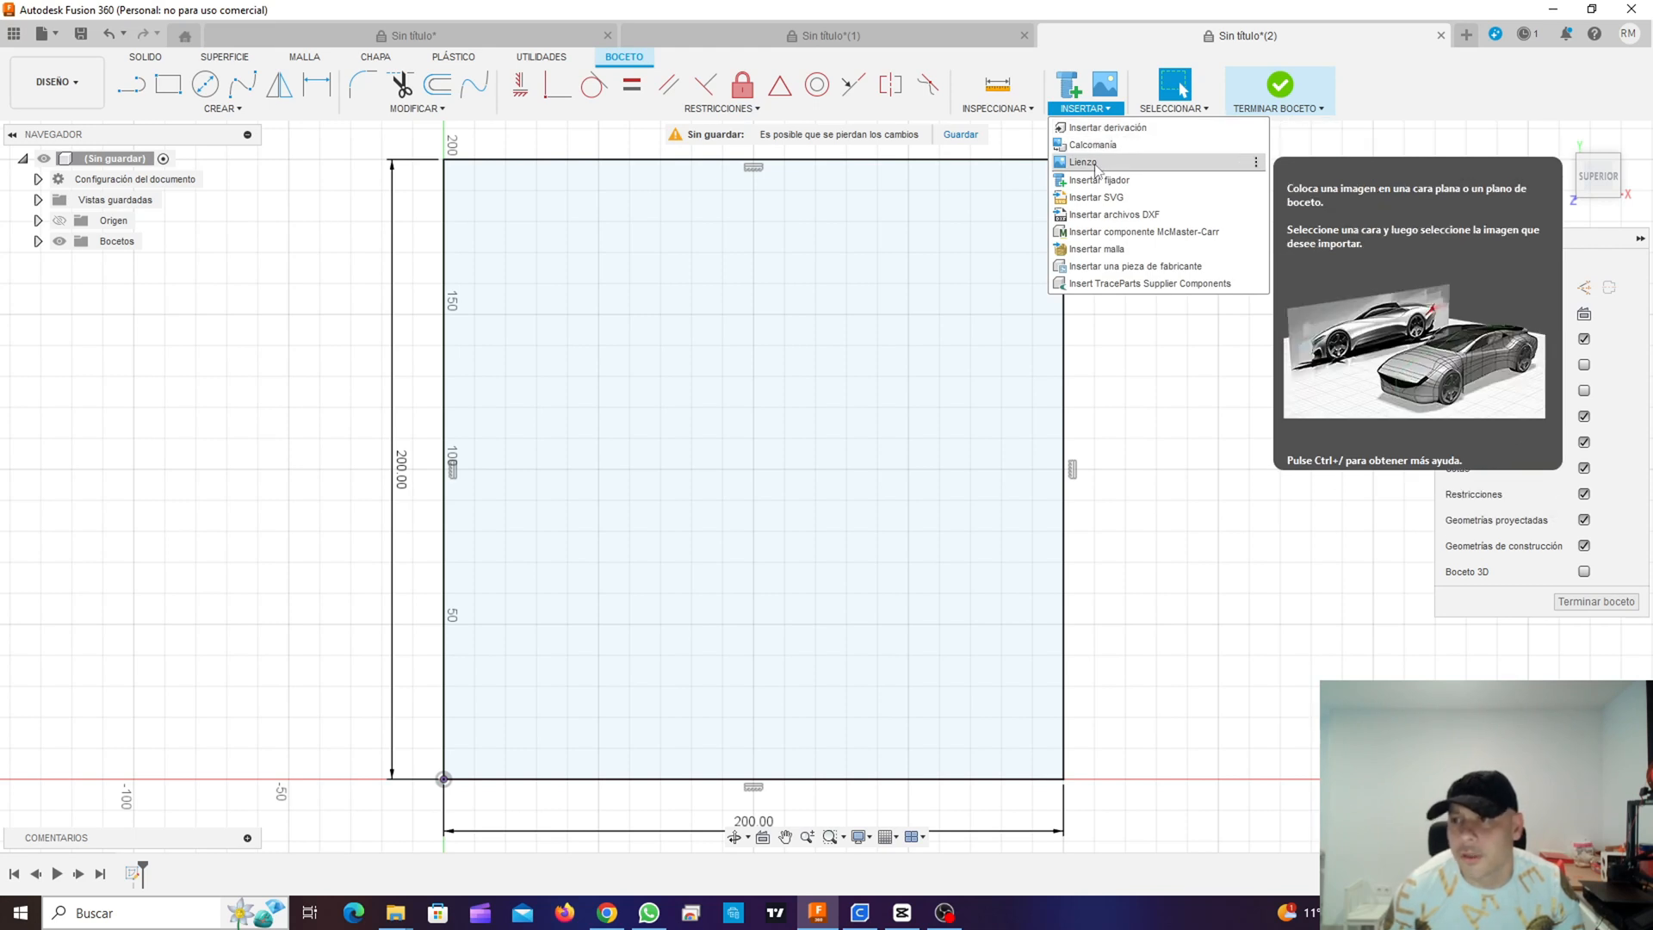
pyautogui.click(1085, 163)
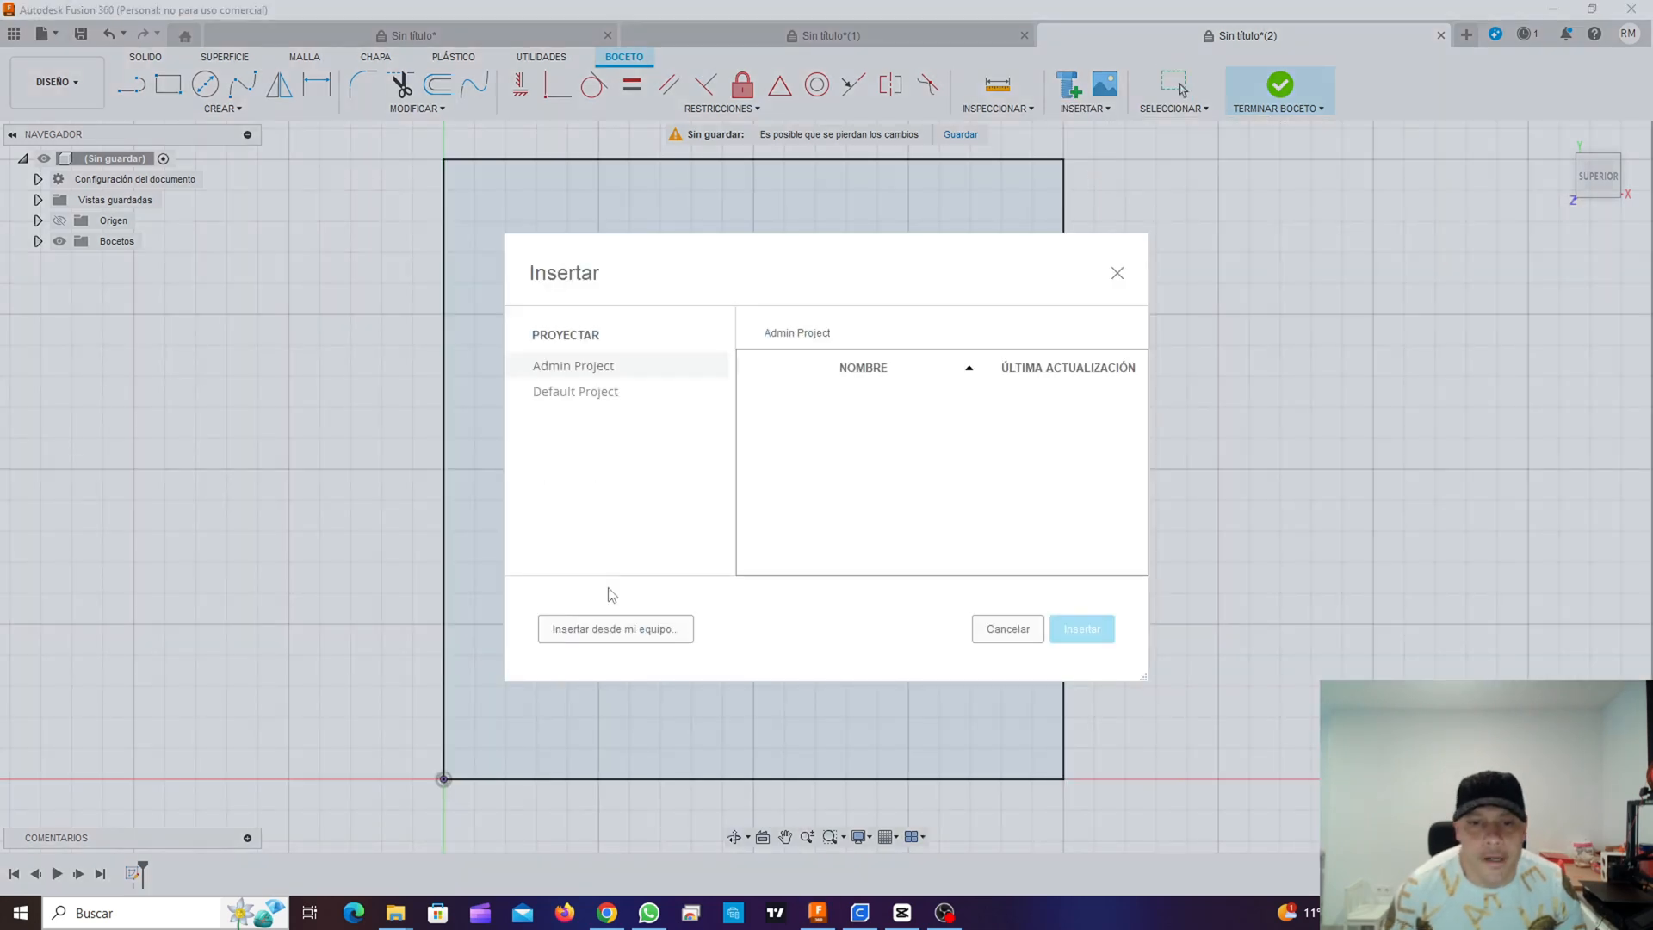
pyautogui.click(607, 631)
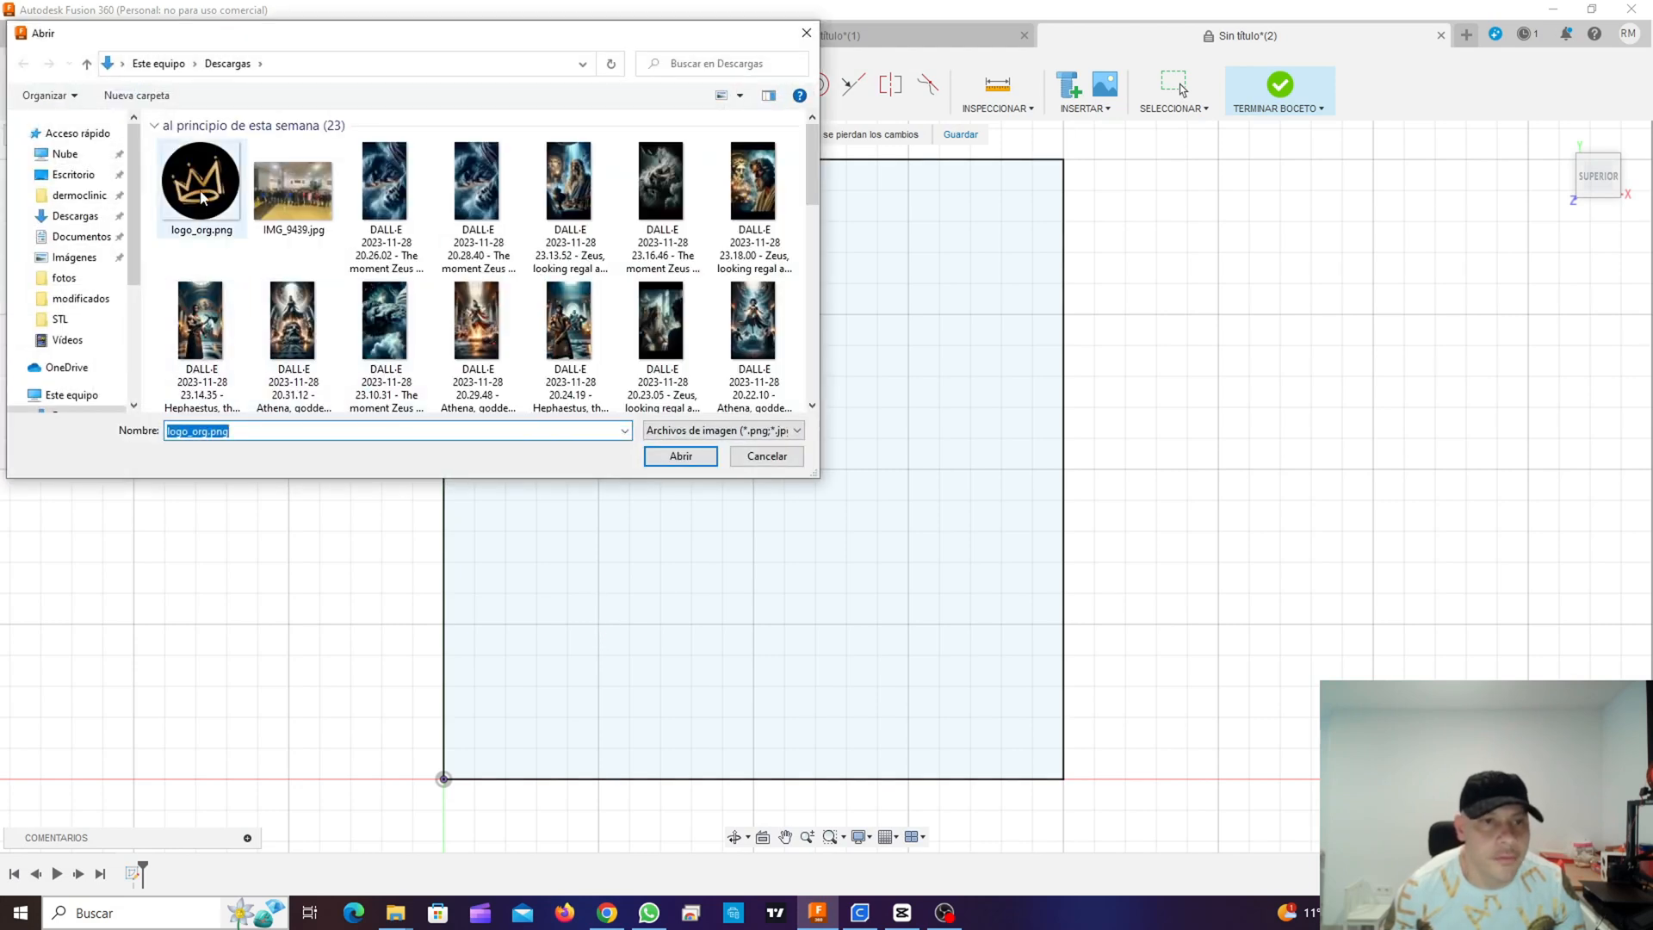
pyautogui.click(202, 198)
pyautogui.click(680, 455)
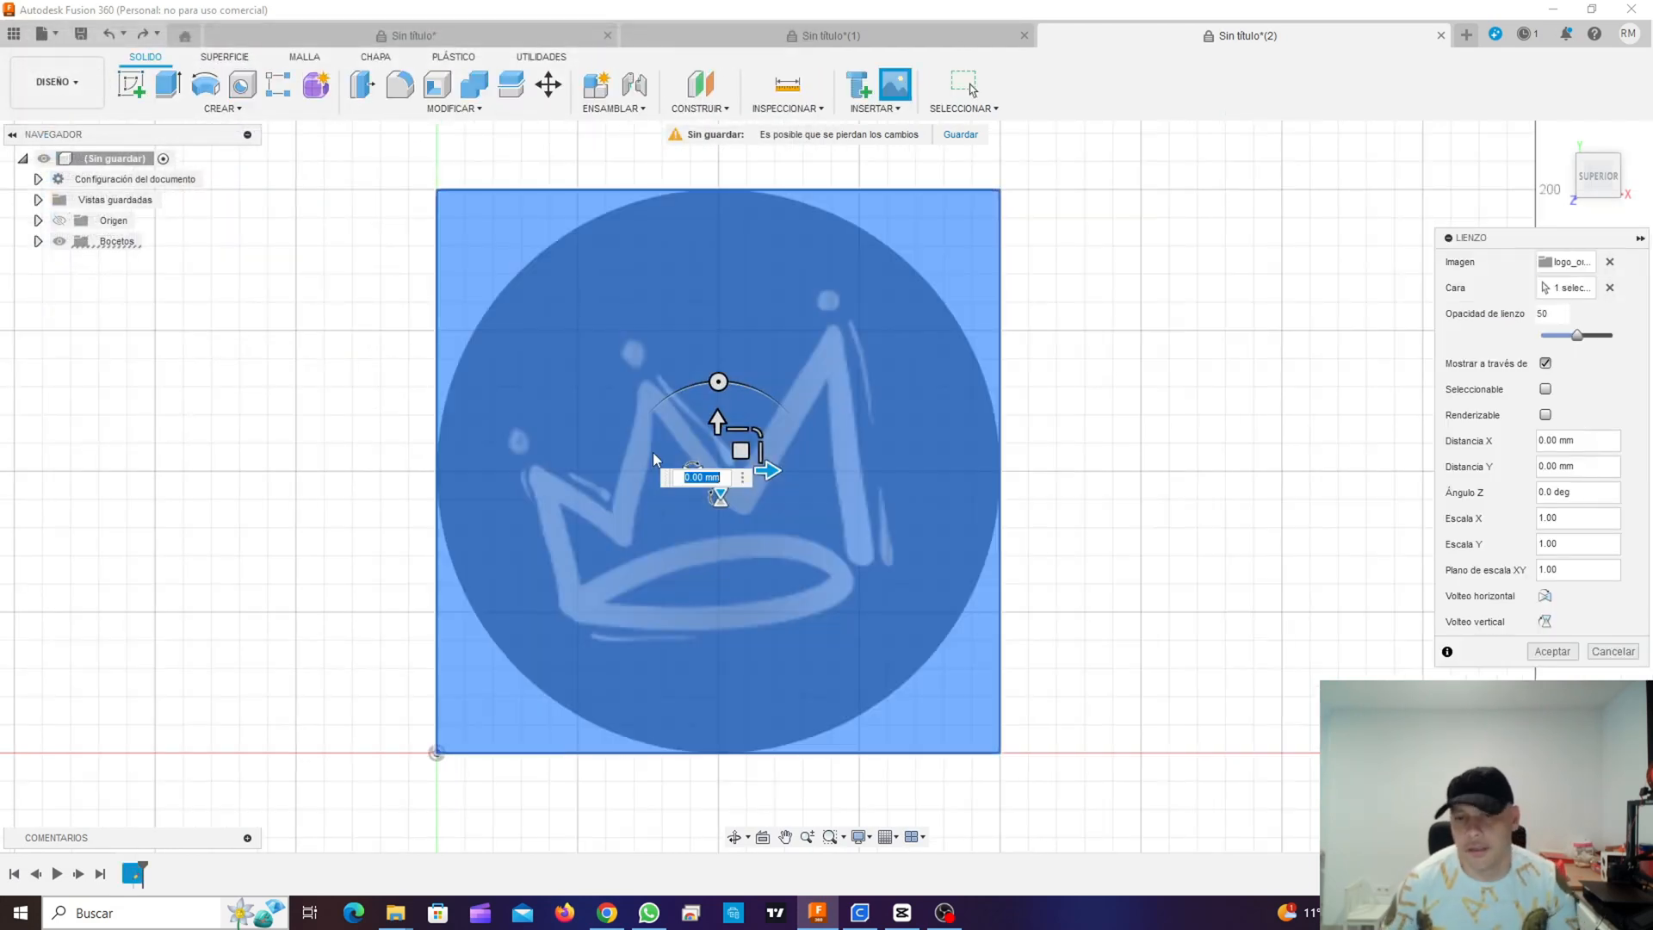
pyautogui.click(1552, 652)
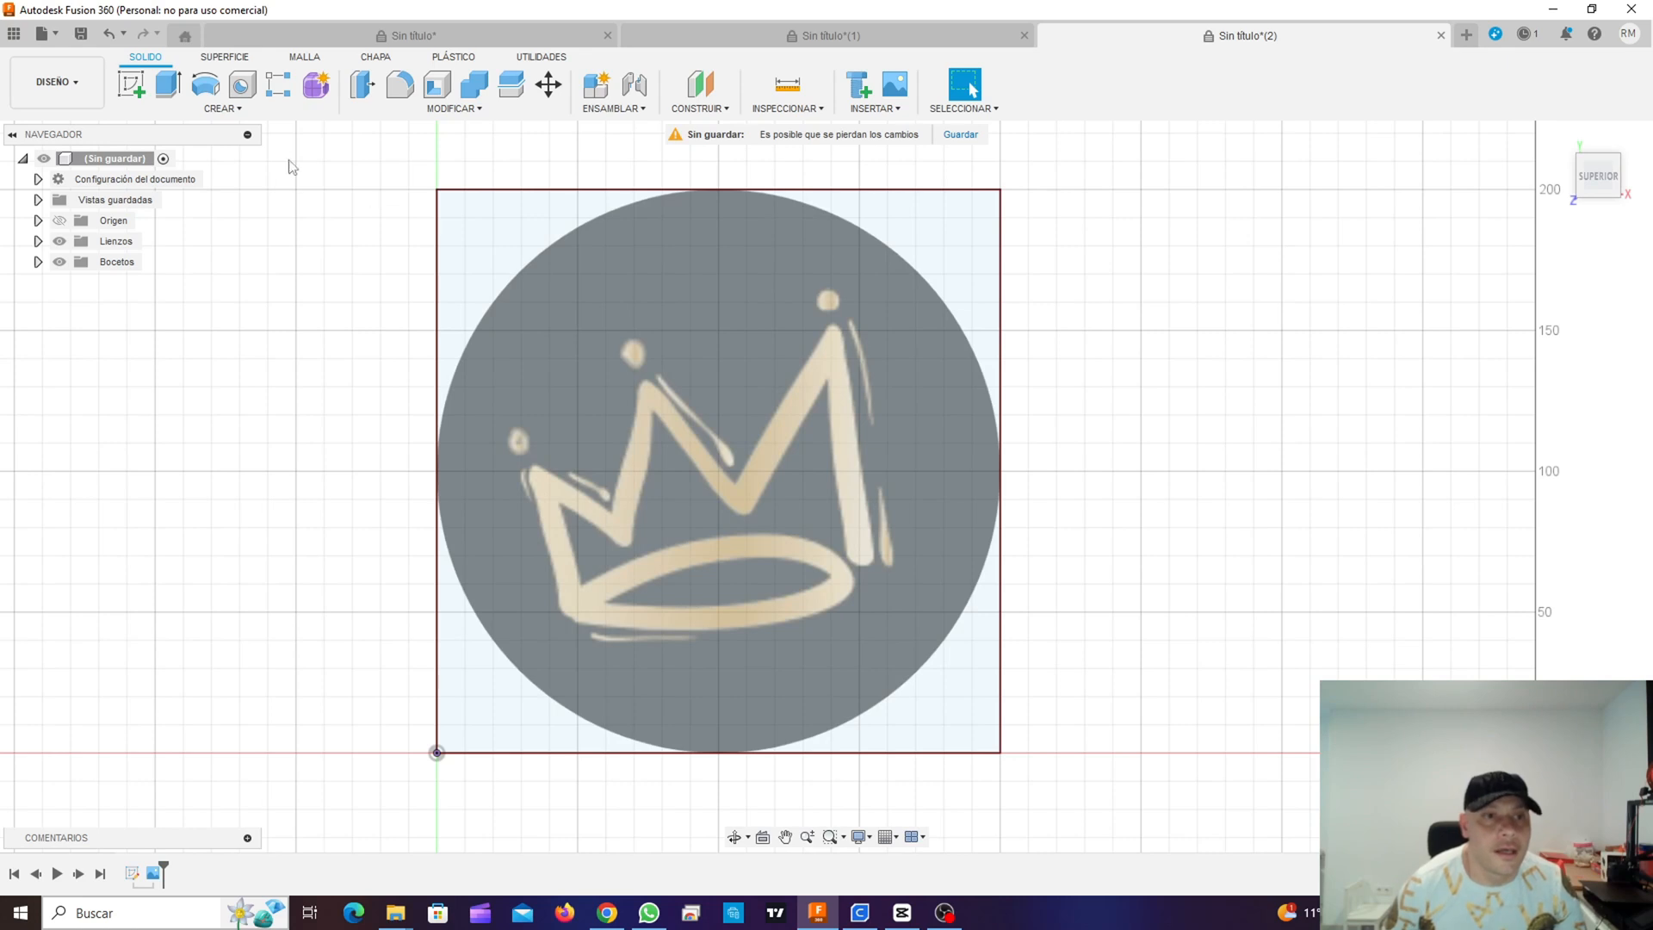
# Step: Sketch a closed seven-line outline around the crown on the square's plane, with three pointed tips and a horizontal base about 130 mm long
pyautogui.click(145, 99)
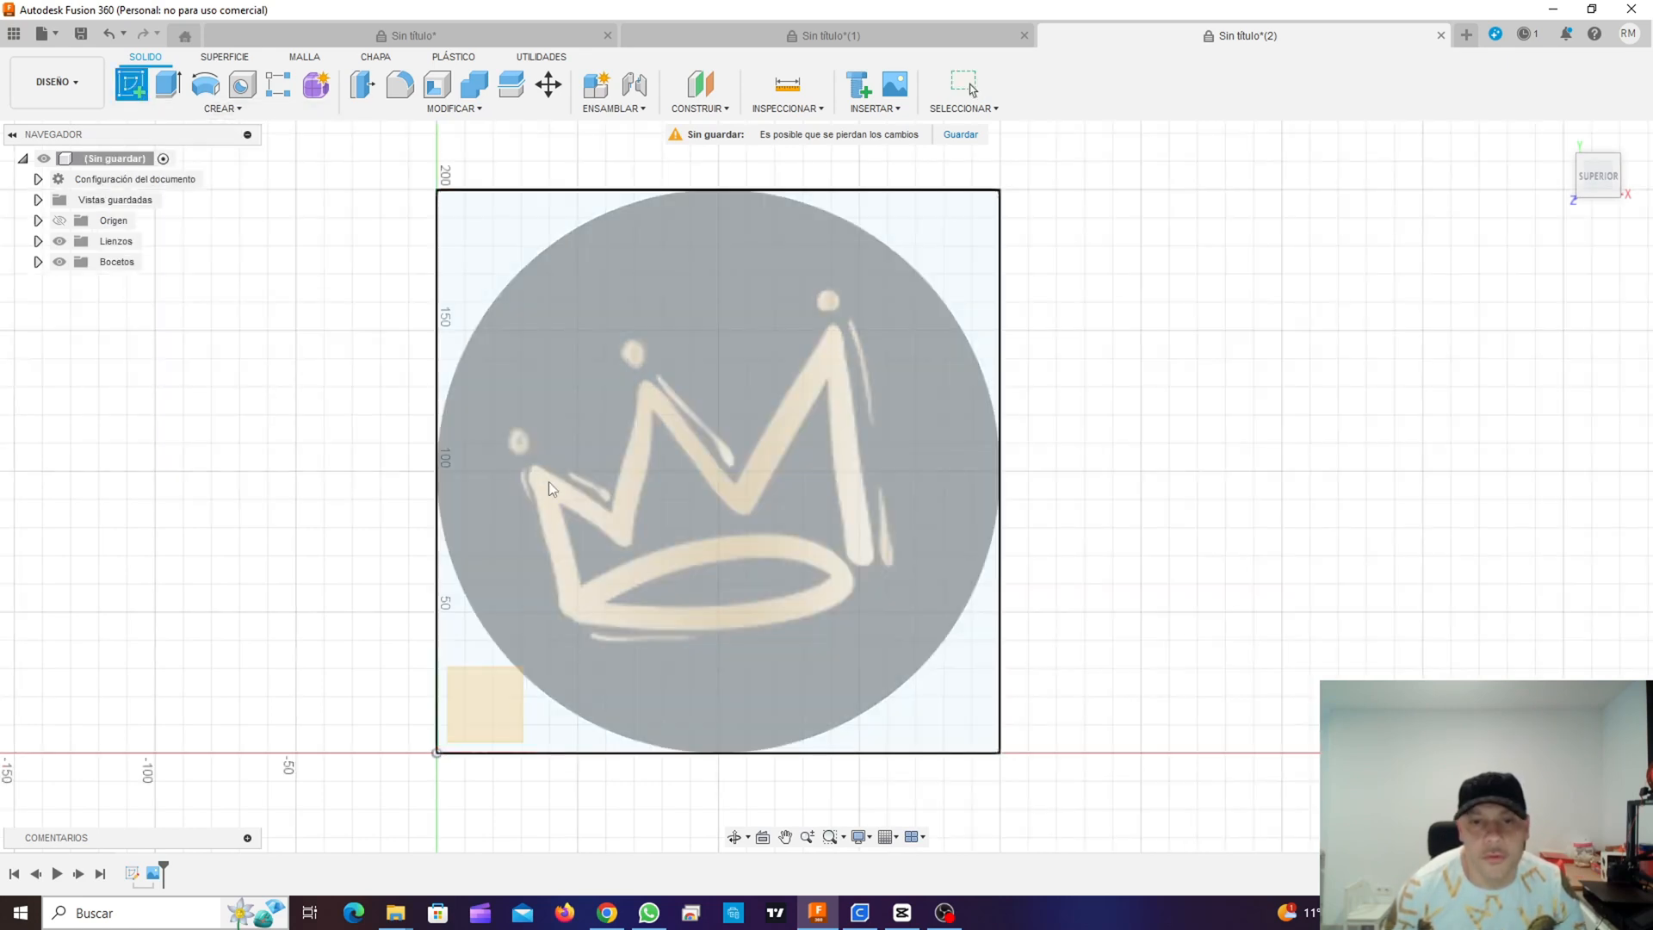
pyautogui.click(575, 560)
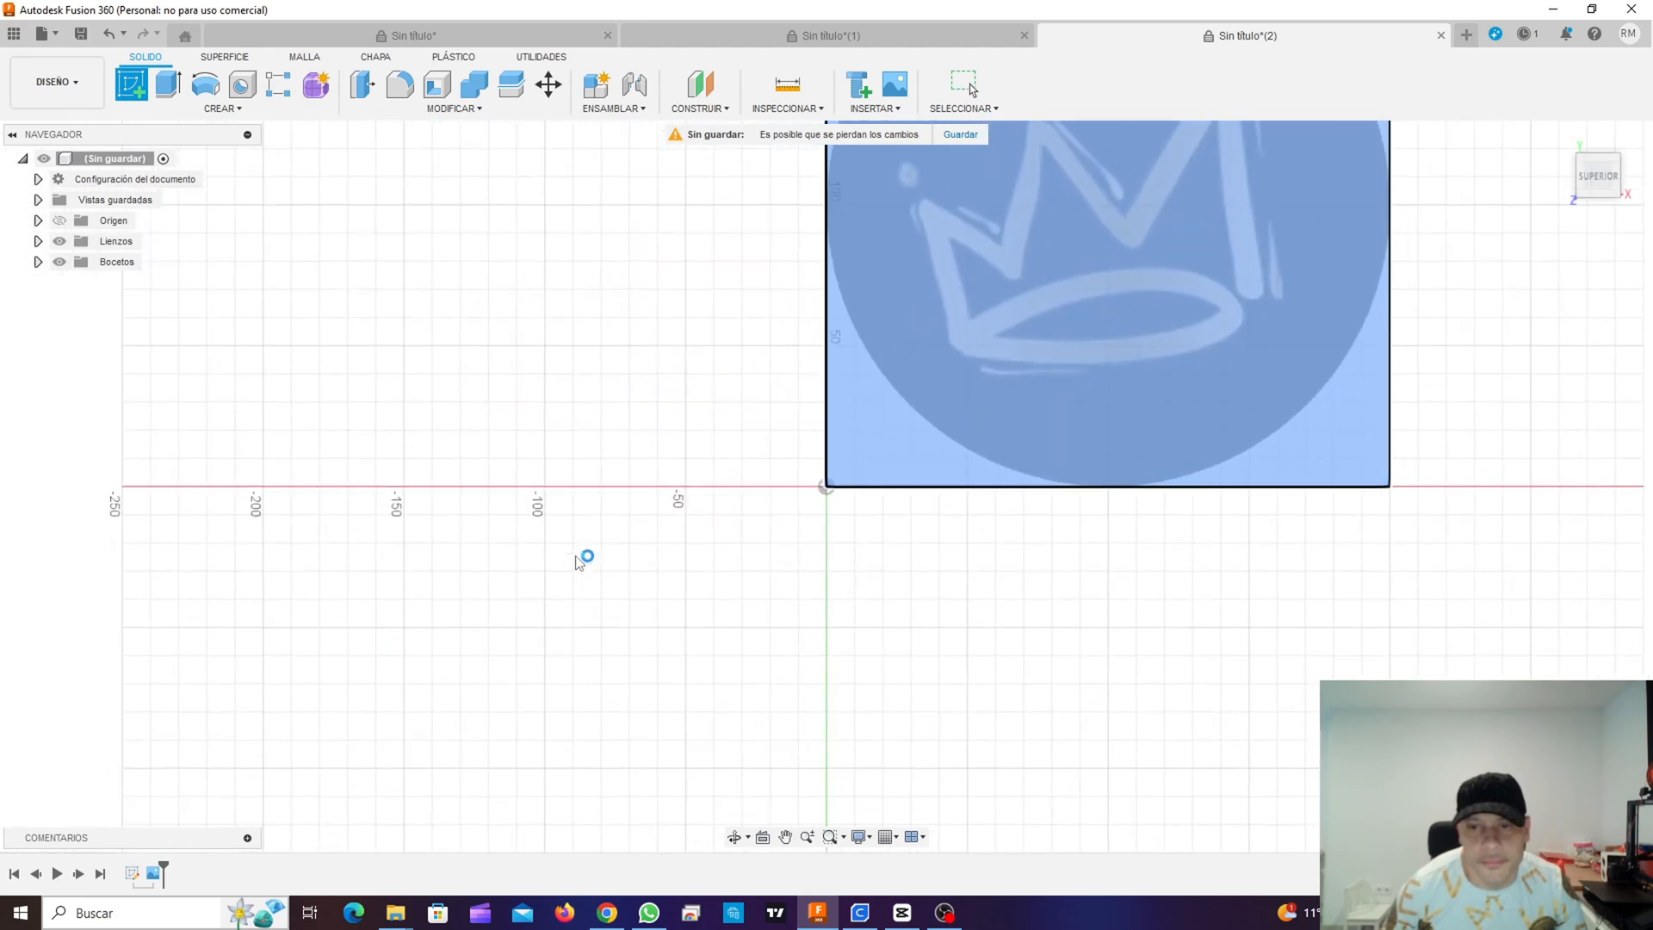
pyautogui.moveTo(705, 392)
pyautogui.mouseDown(button='middle')
pyautogui.moveTo(468, 490)
pyautogui.moveTo(278, 646)
pyautogui.mouseUp(button='middle')
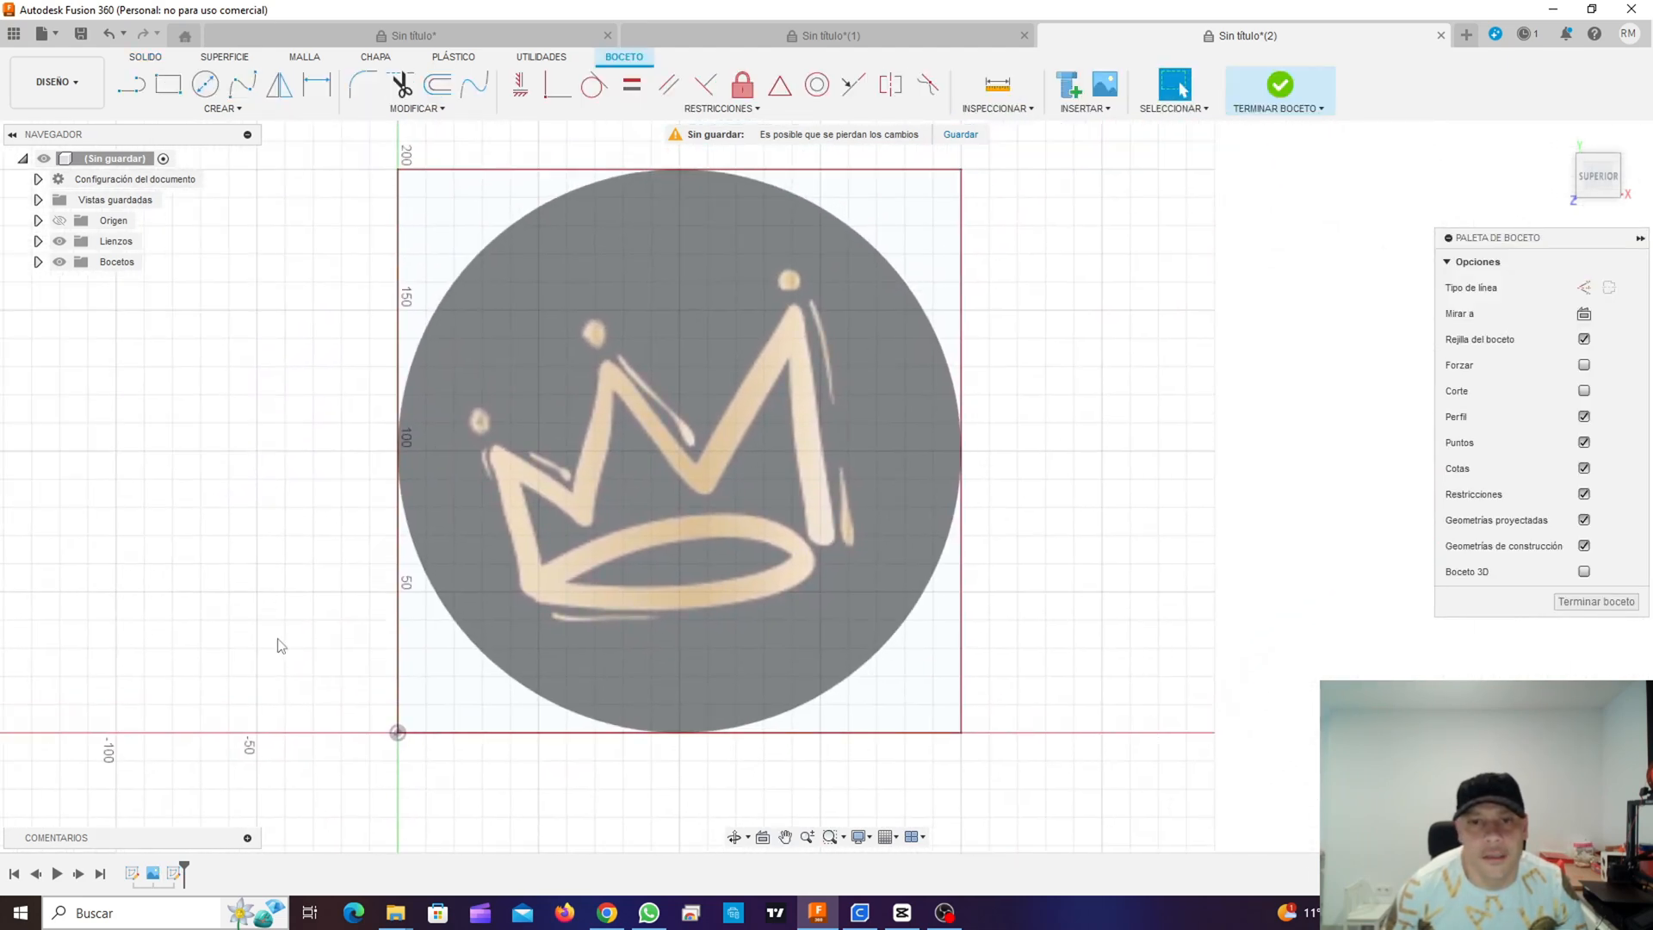
pyautogui.click(137, 87)
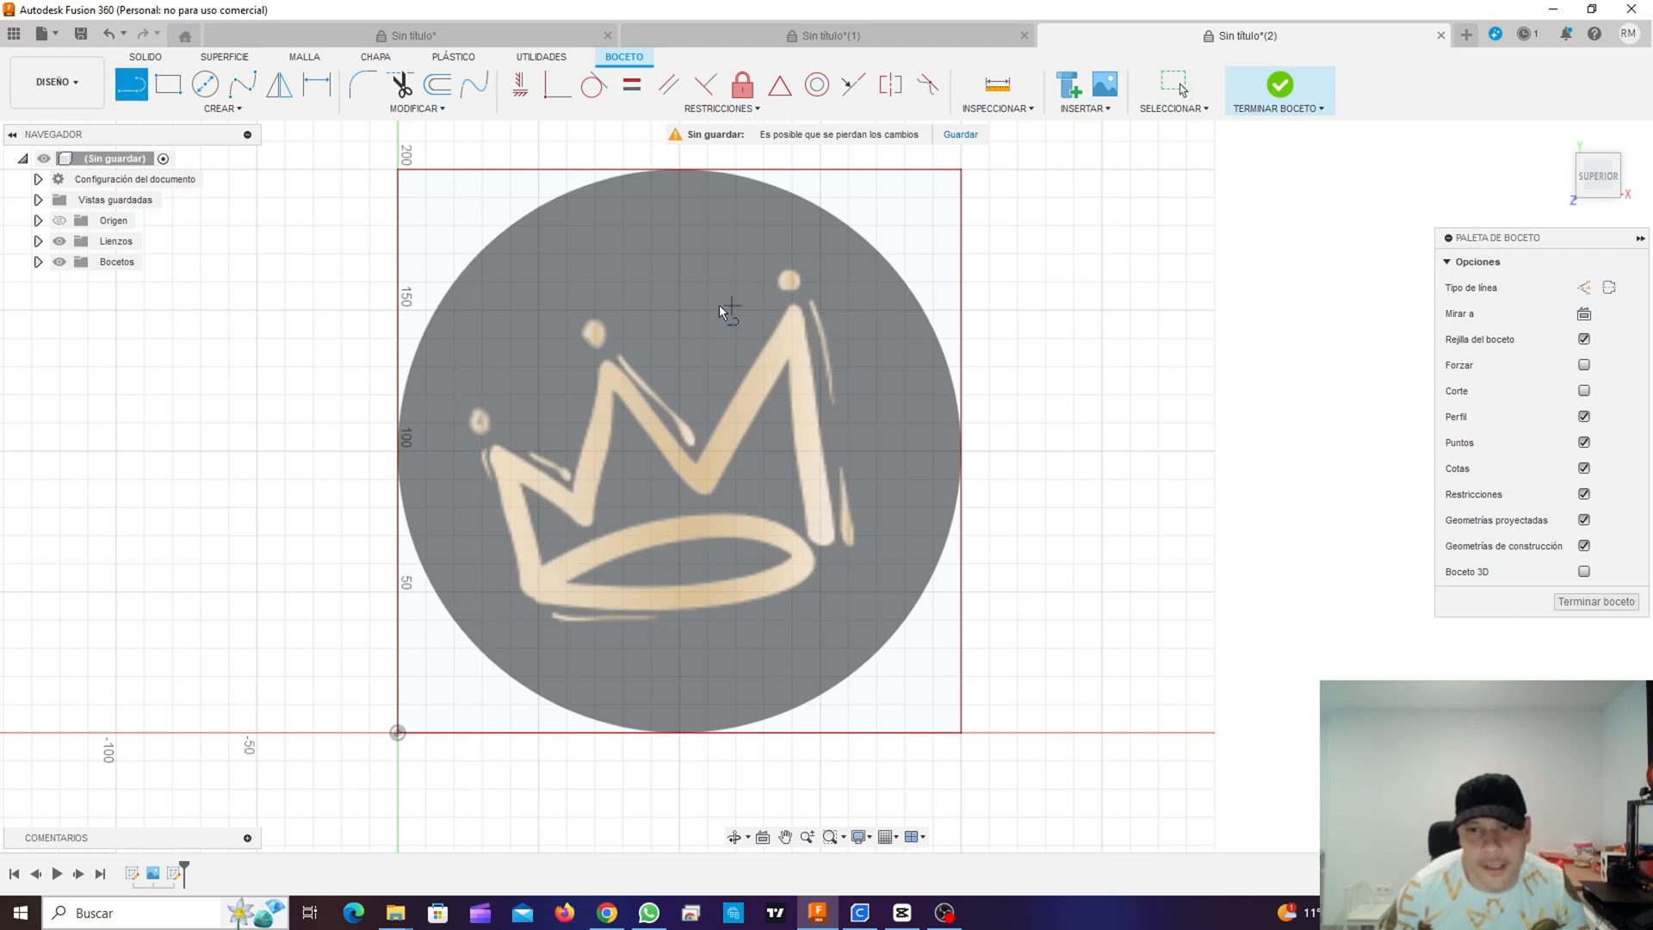
pyautogui.click(513, 619)
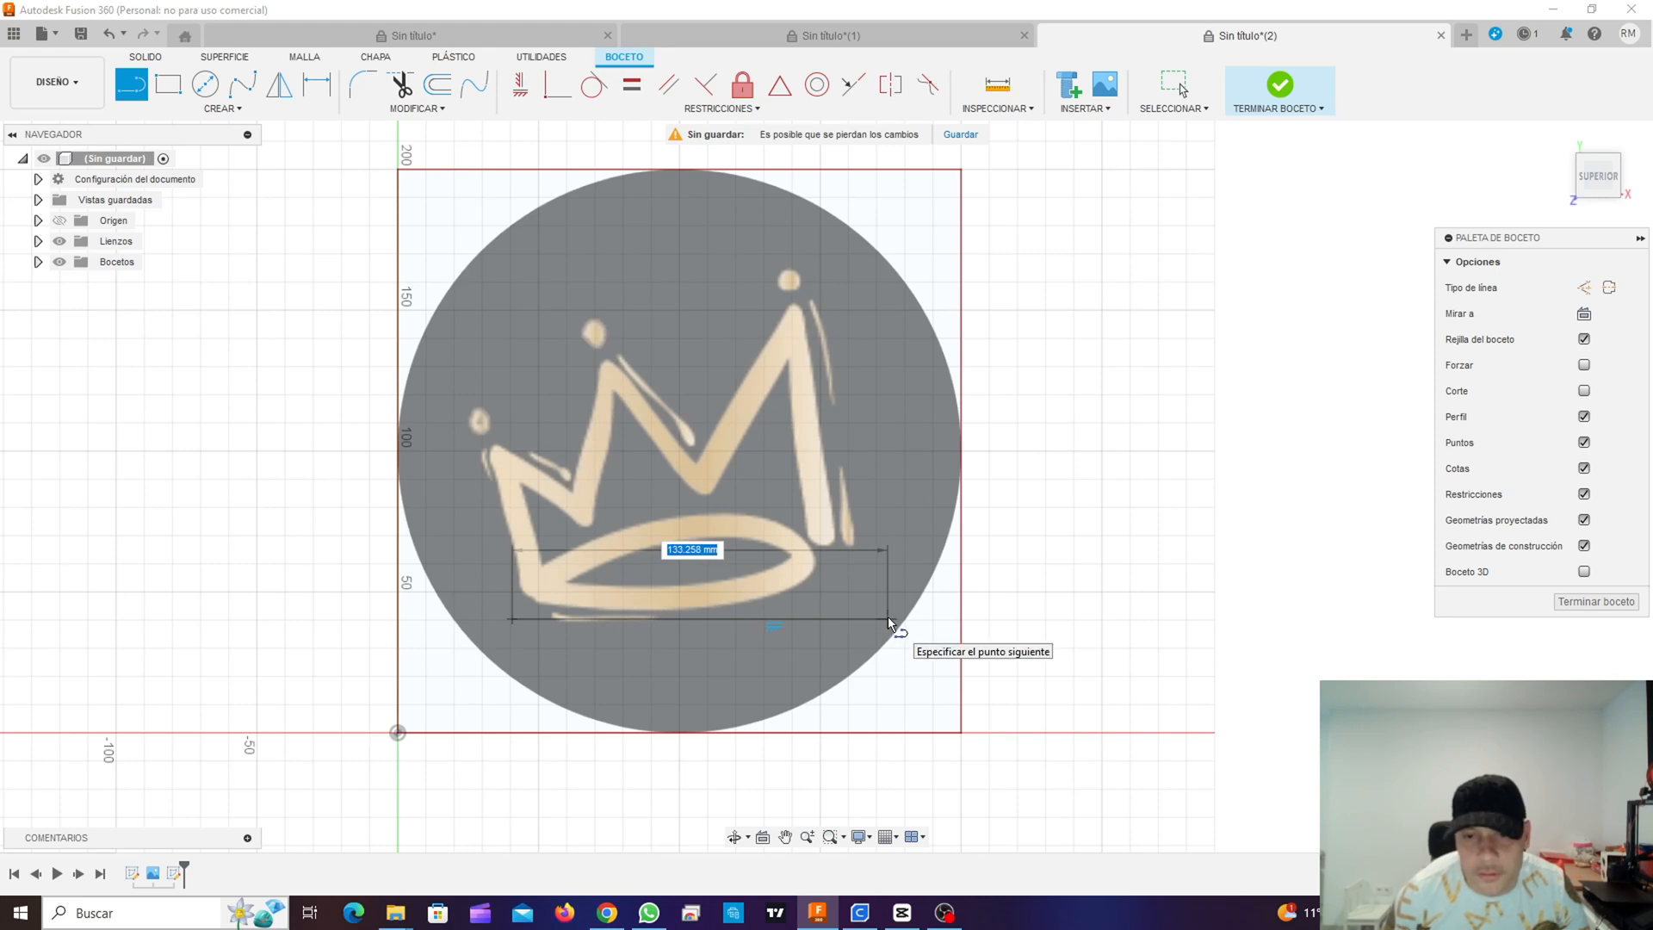
pyautogui.click(887, 619)
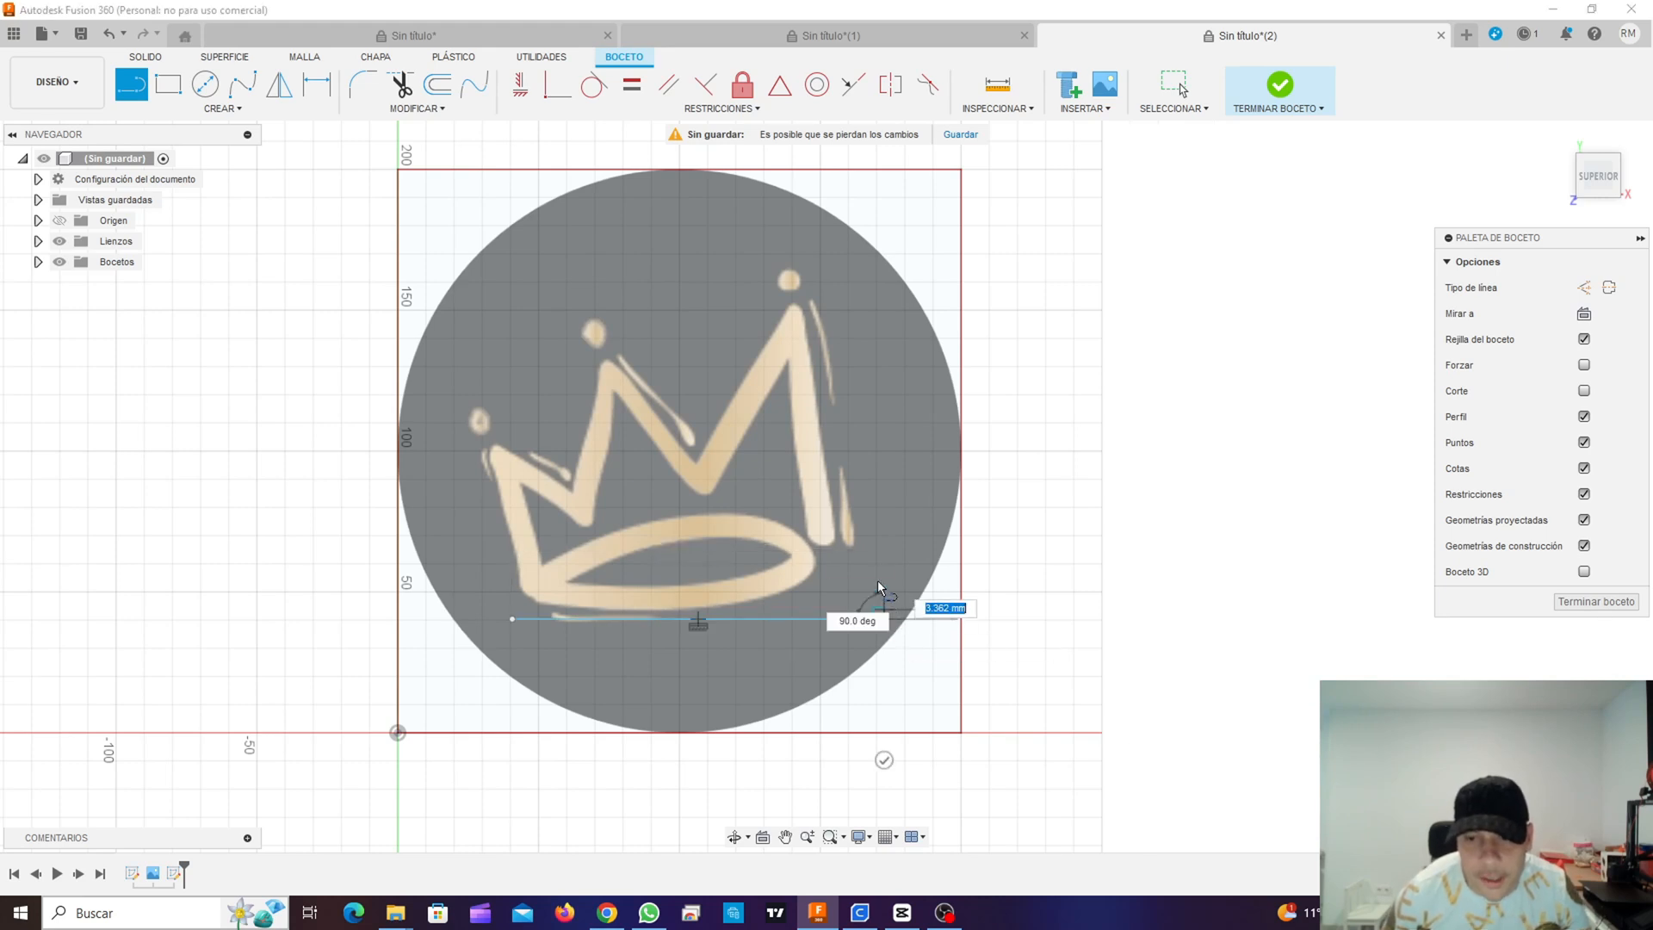
pyautogui.click(805, 223)
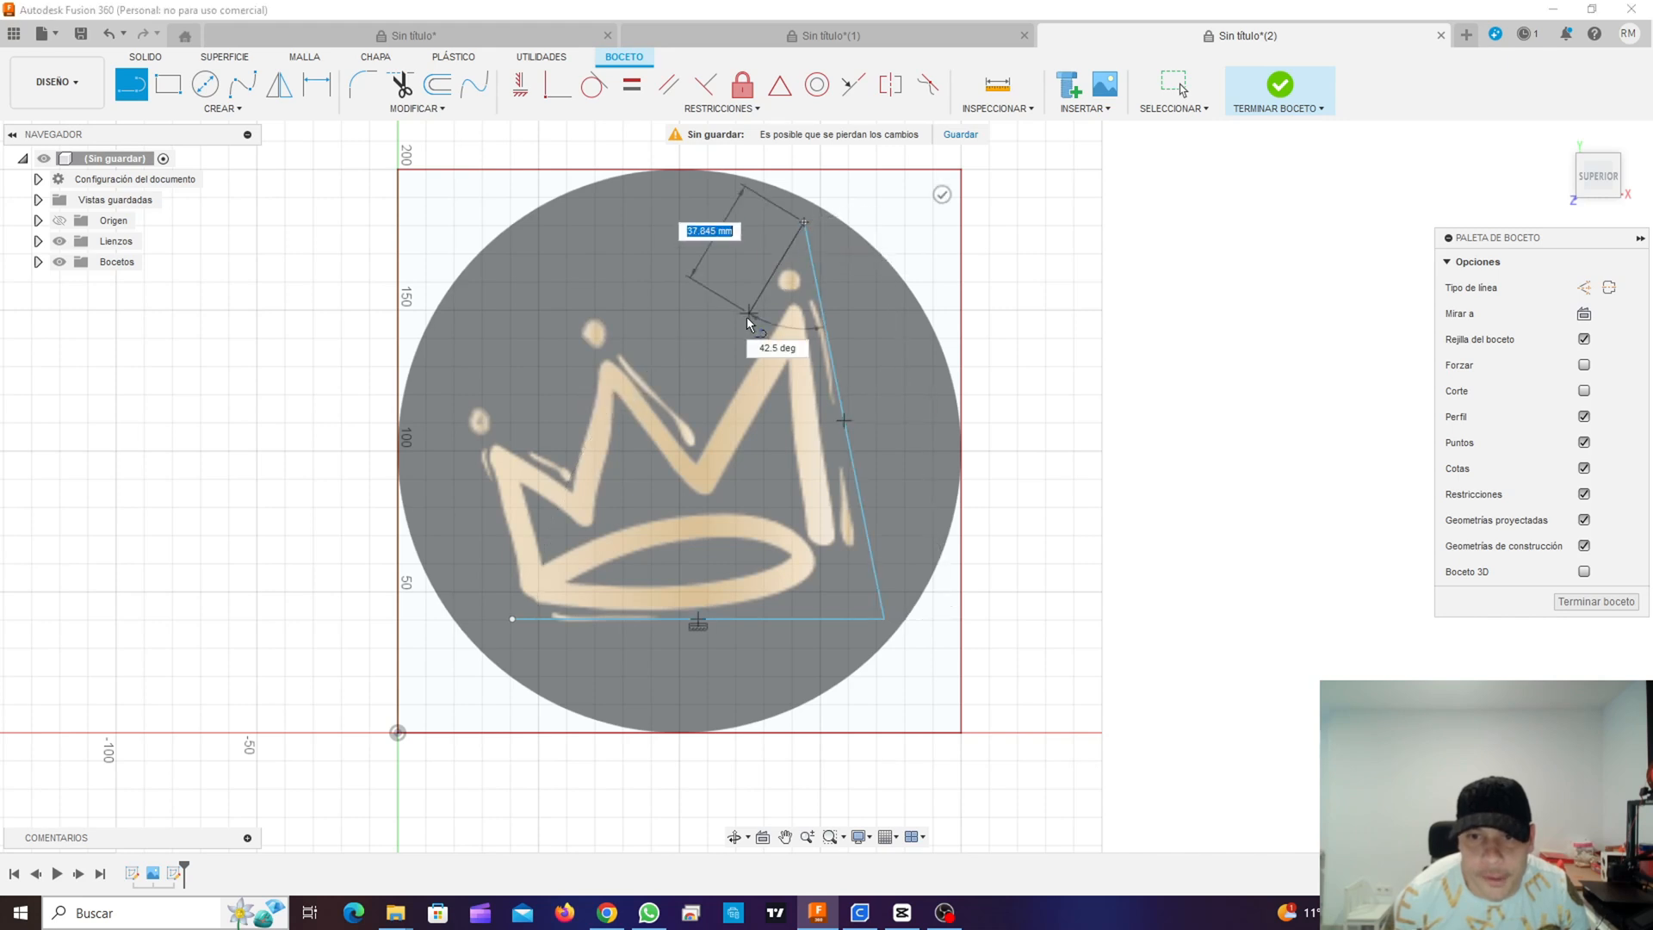
pyautogui.click(686, 420)
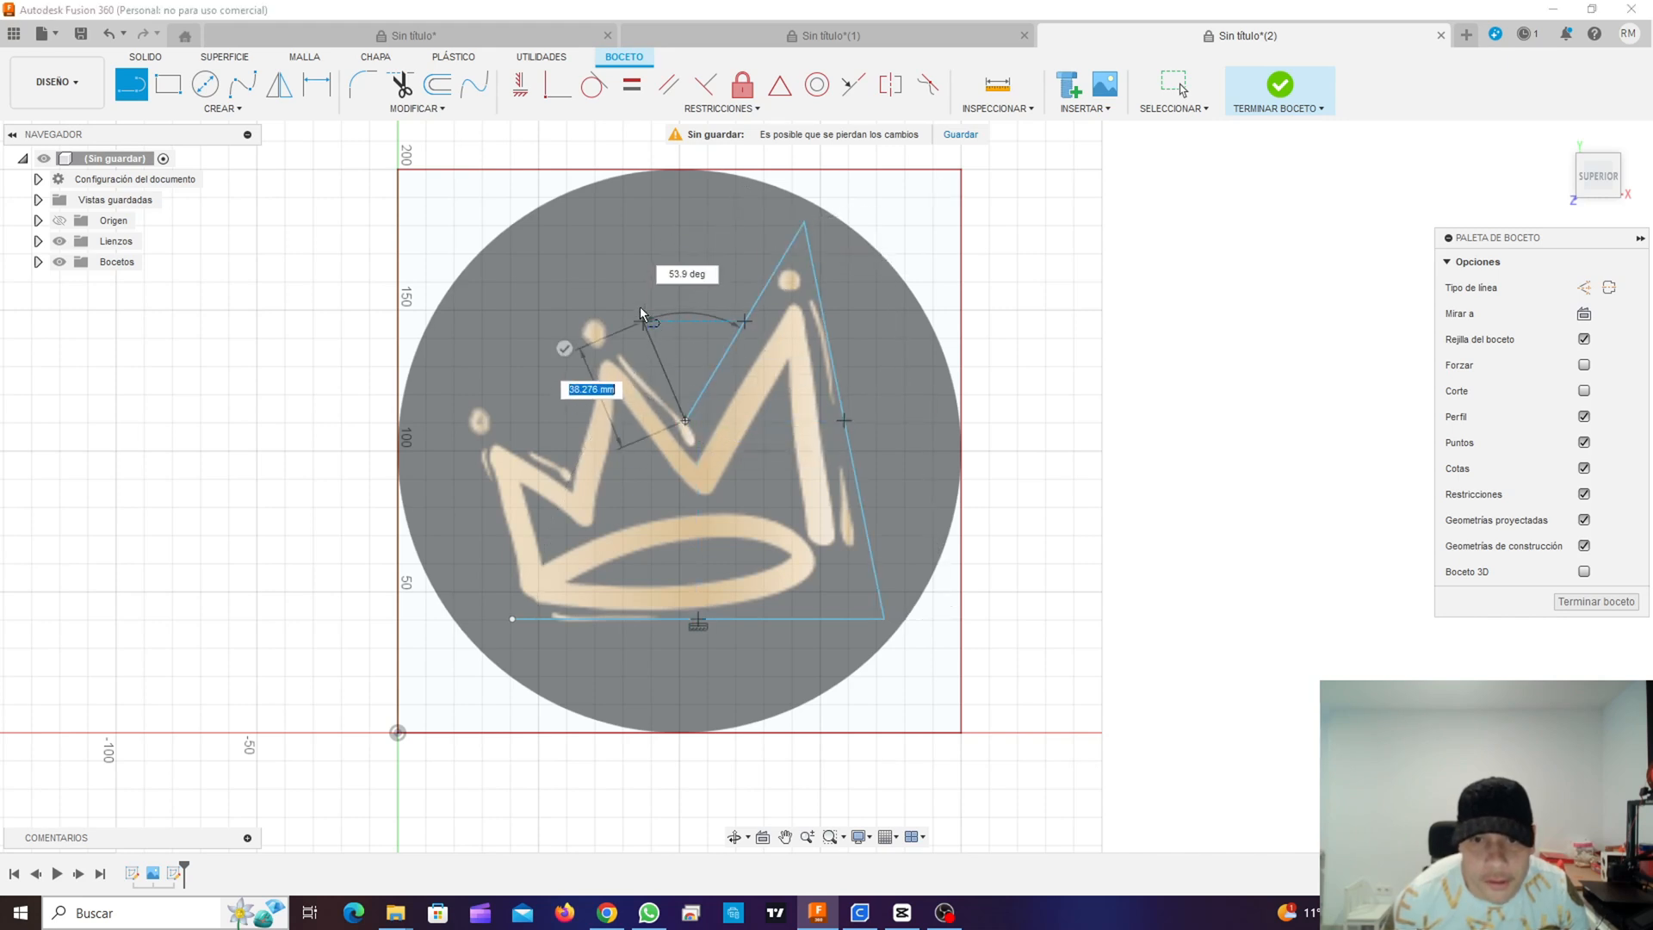
pyautogui.click(590, 308)
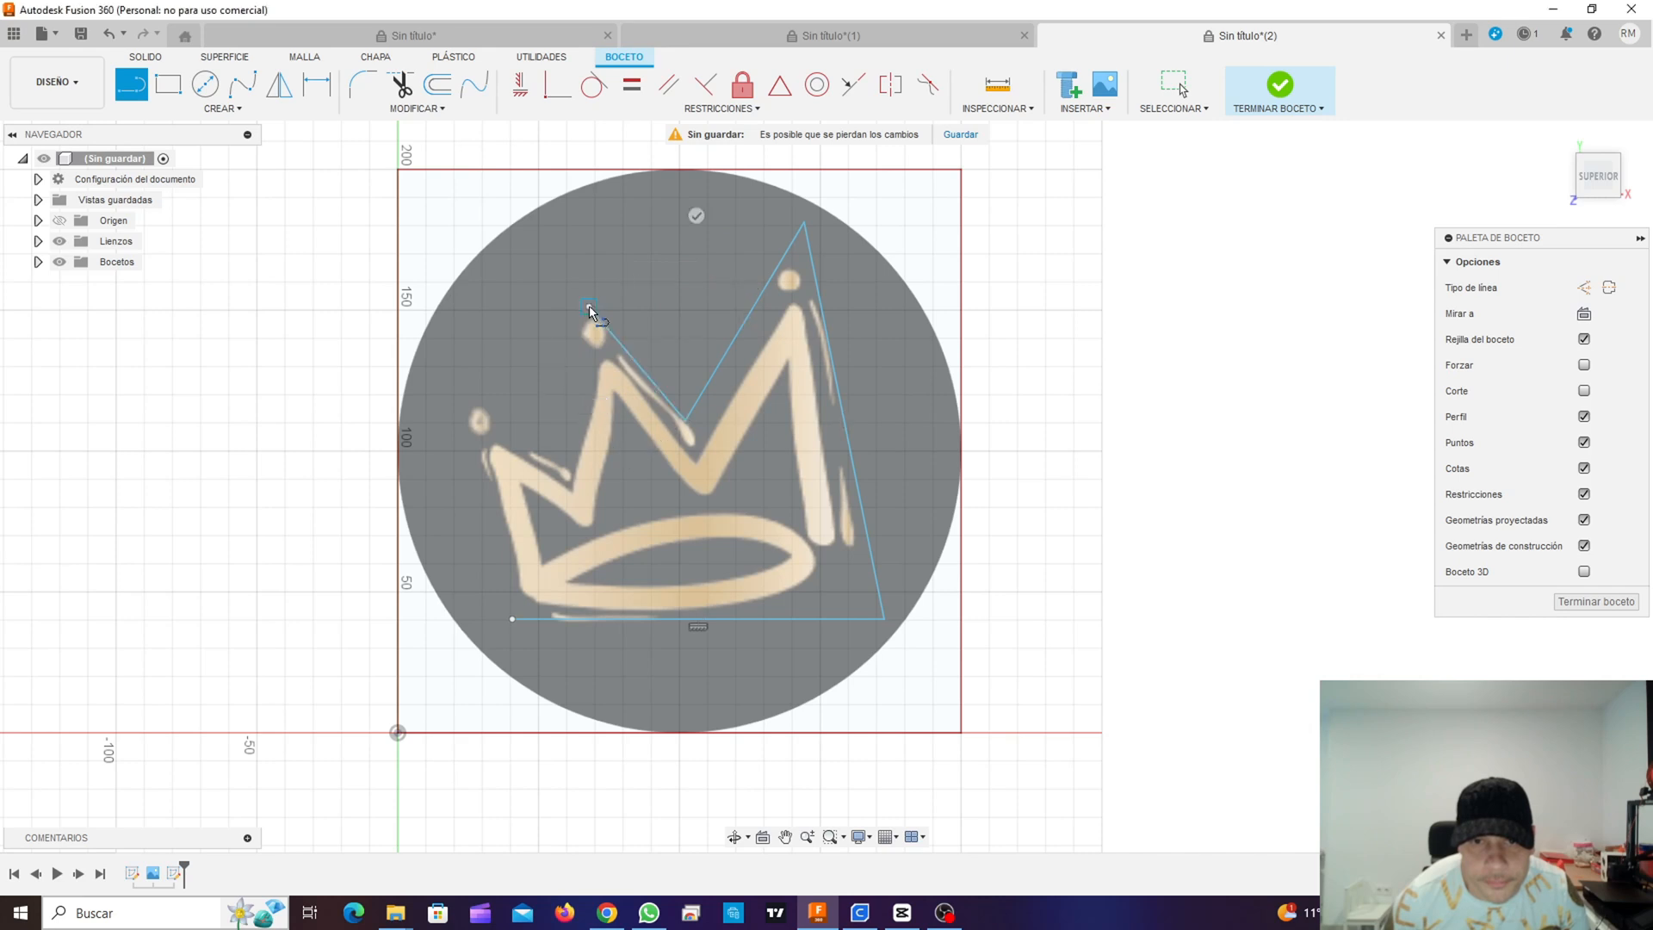
pyautogui.click(546, 441)
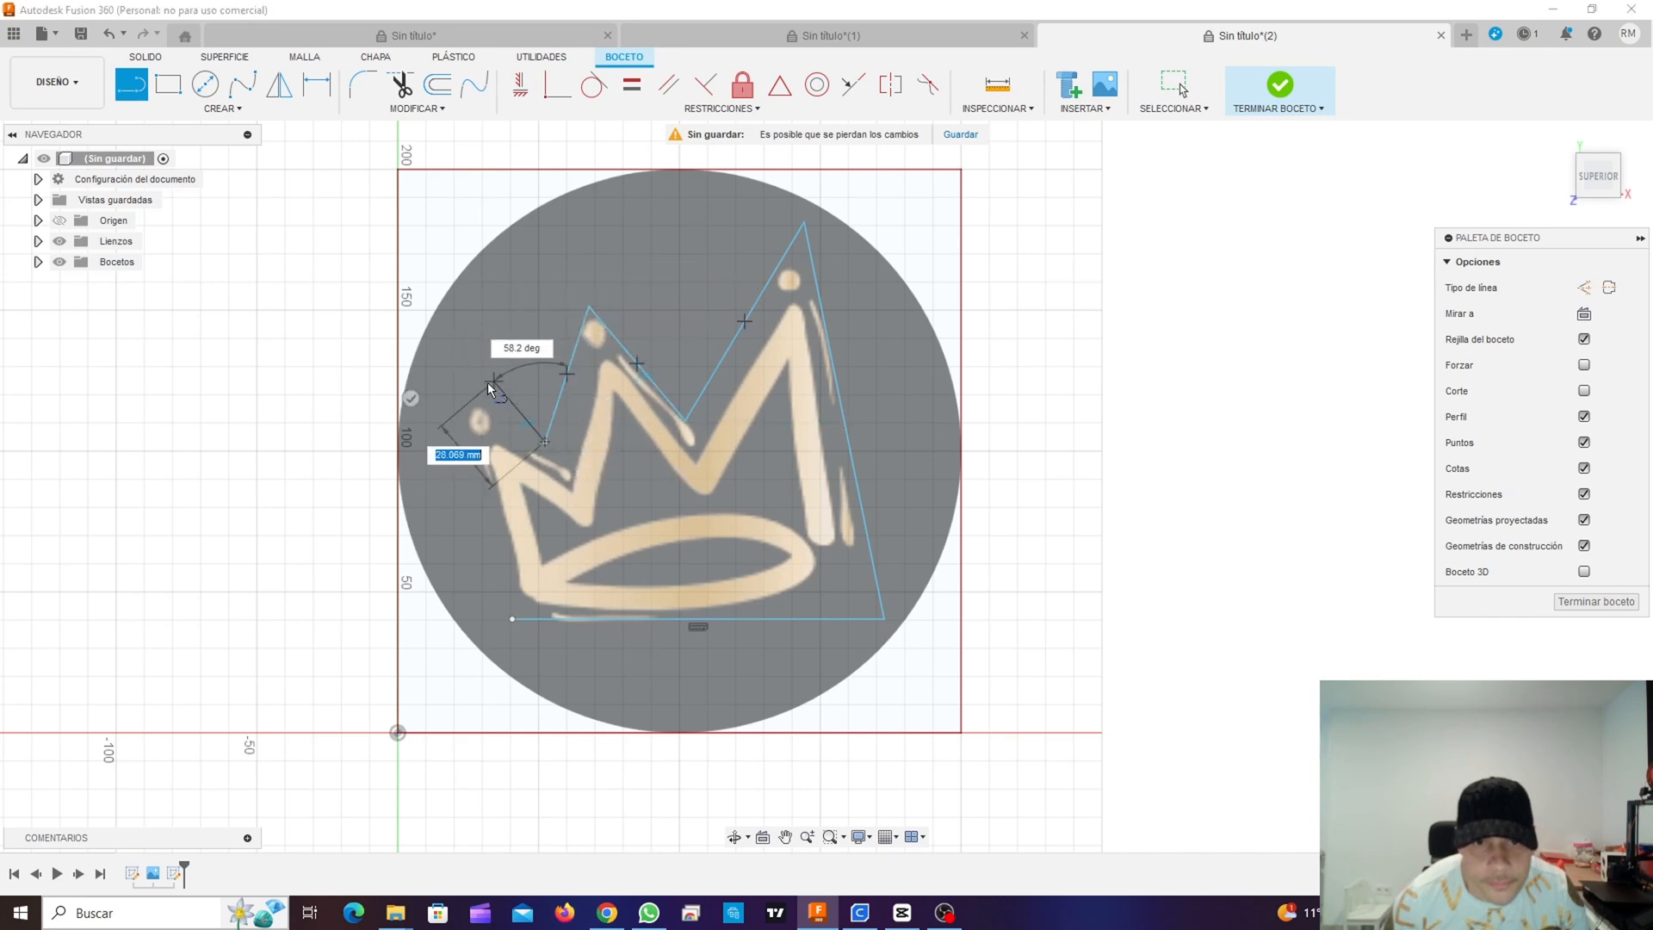
pyautogui.click(448, 386)
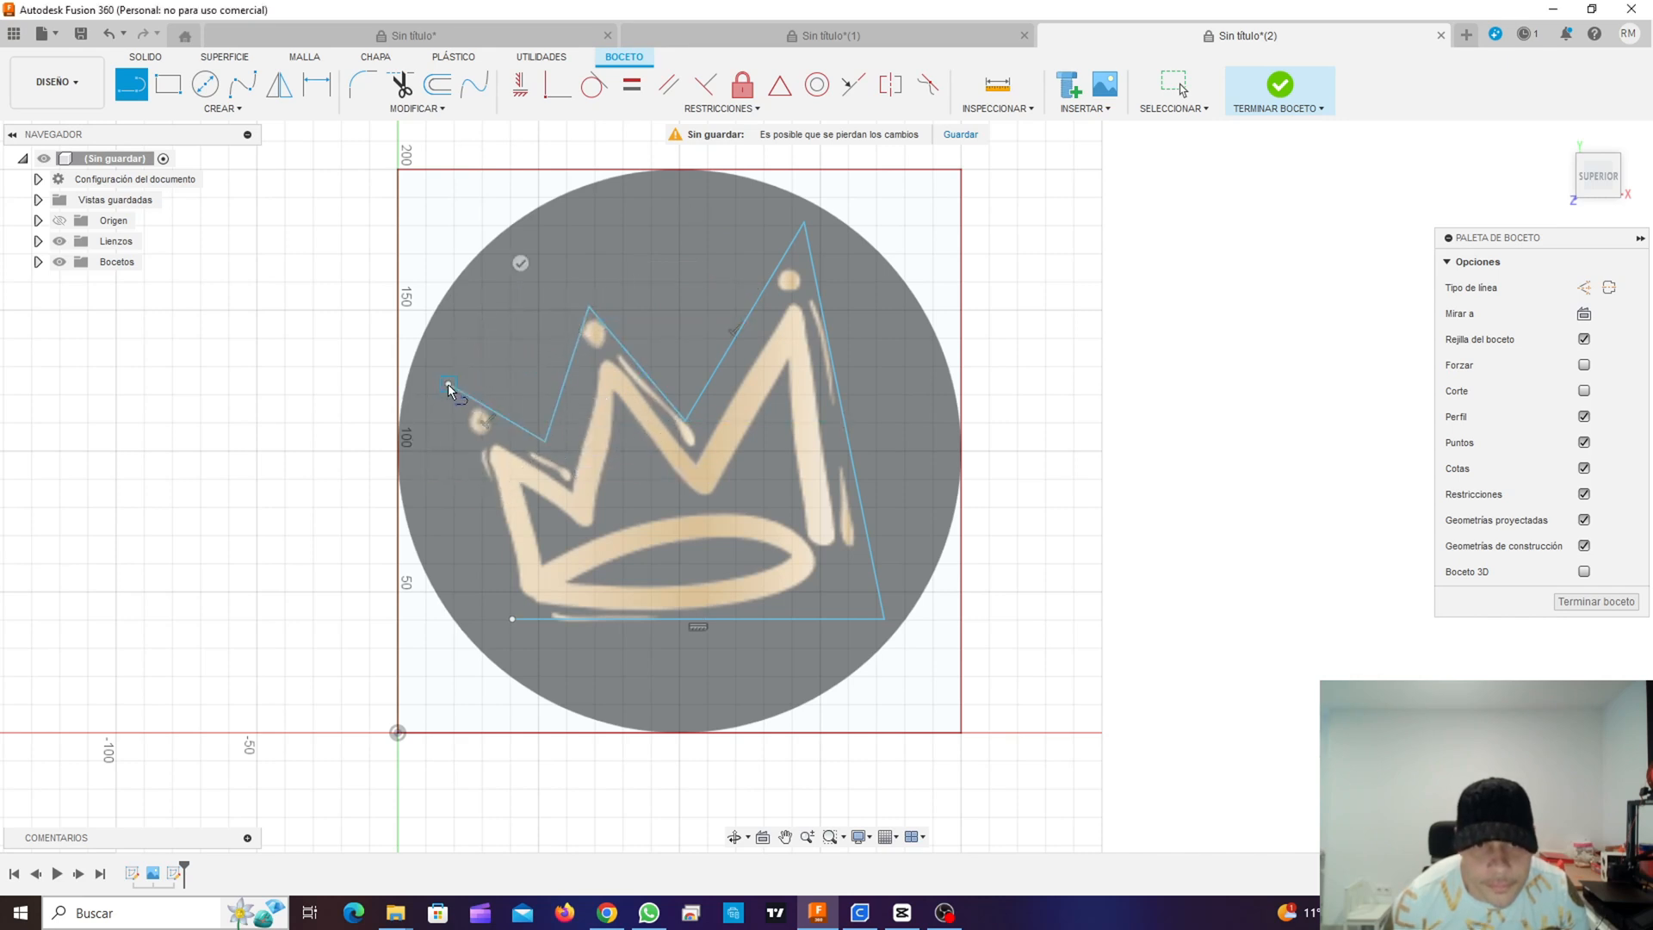
pyautogui.click(512, 618)
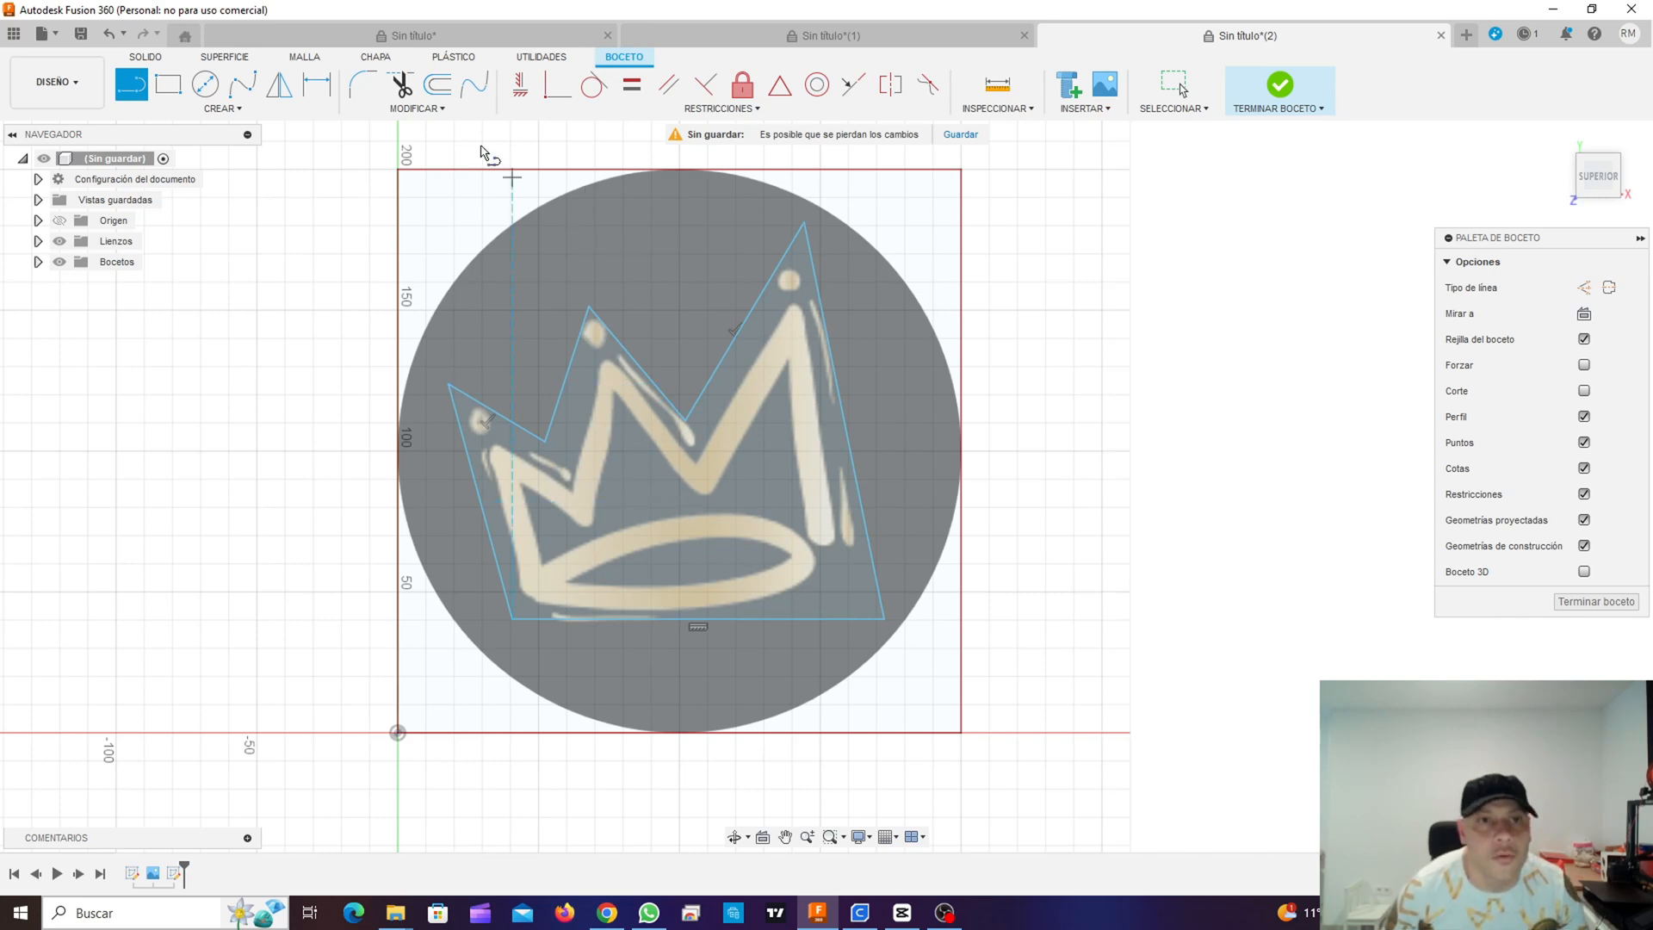
# Step: Fillet the three upper tips of the crown outline with a 5 mm radius and finish the sketch
pyautogui.click(359, 86)
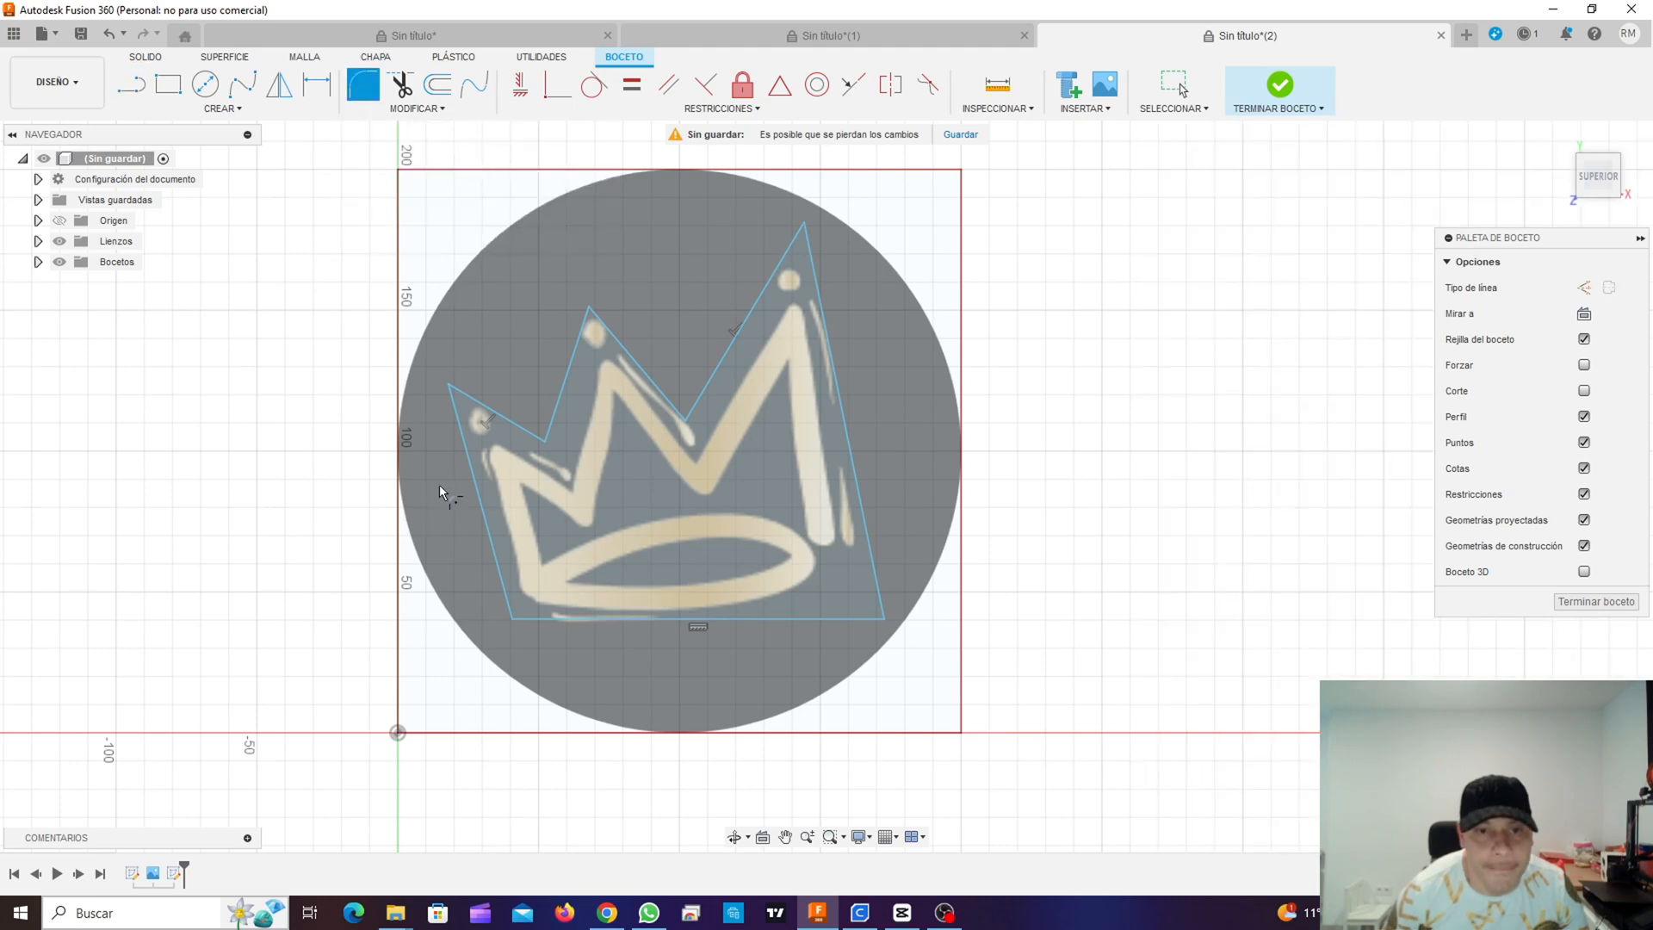
pyautogui.click(458, 421)
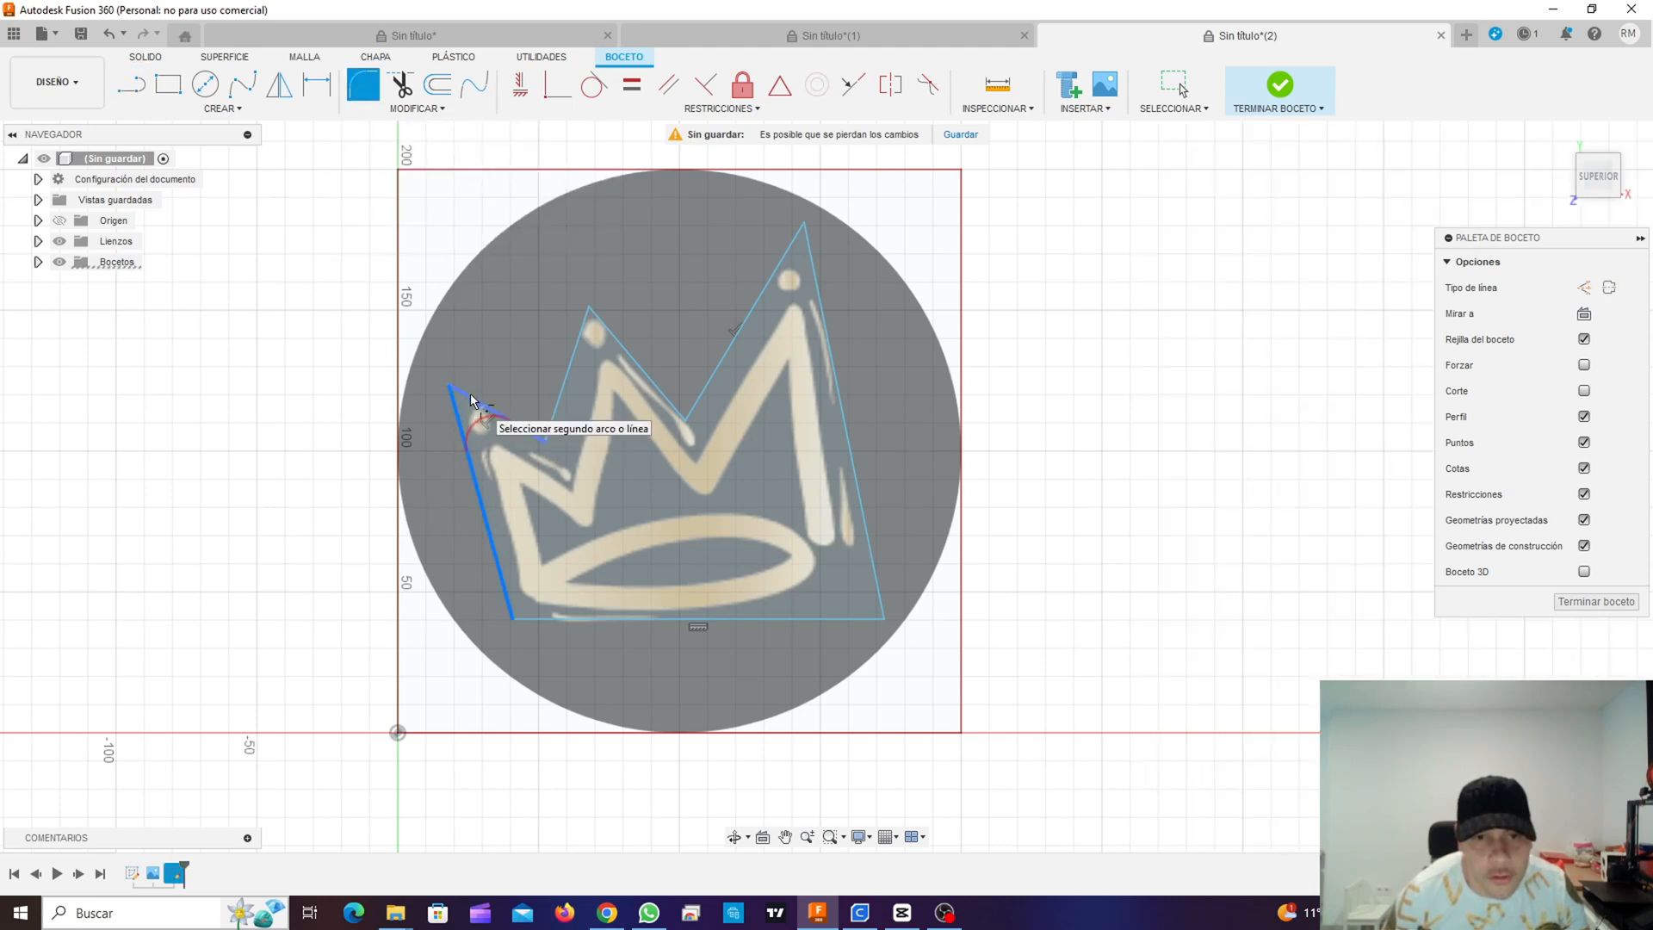
pyautogui.click(474, 399)
pyautogui.click(578, 334)
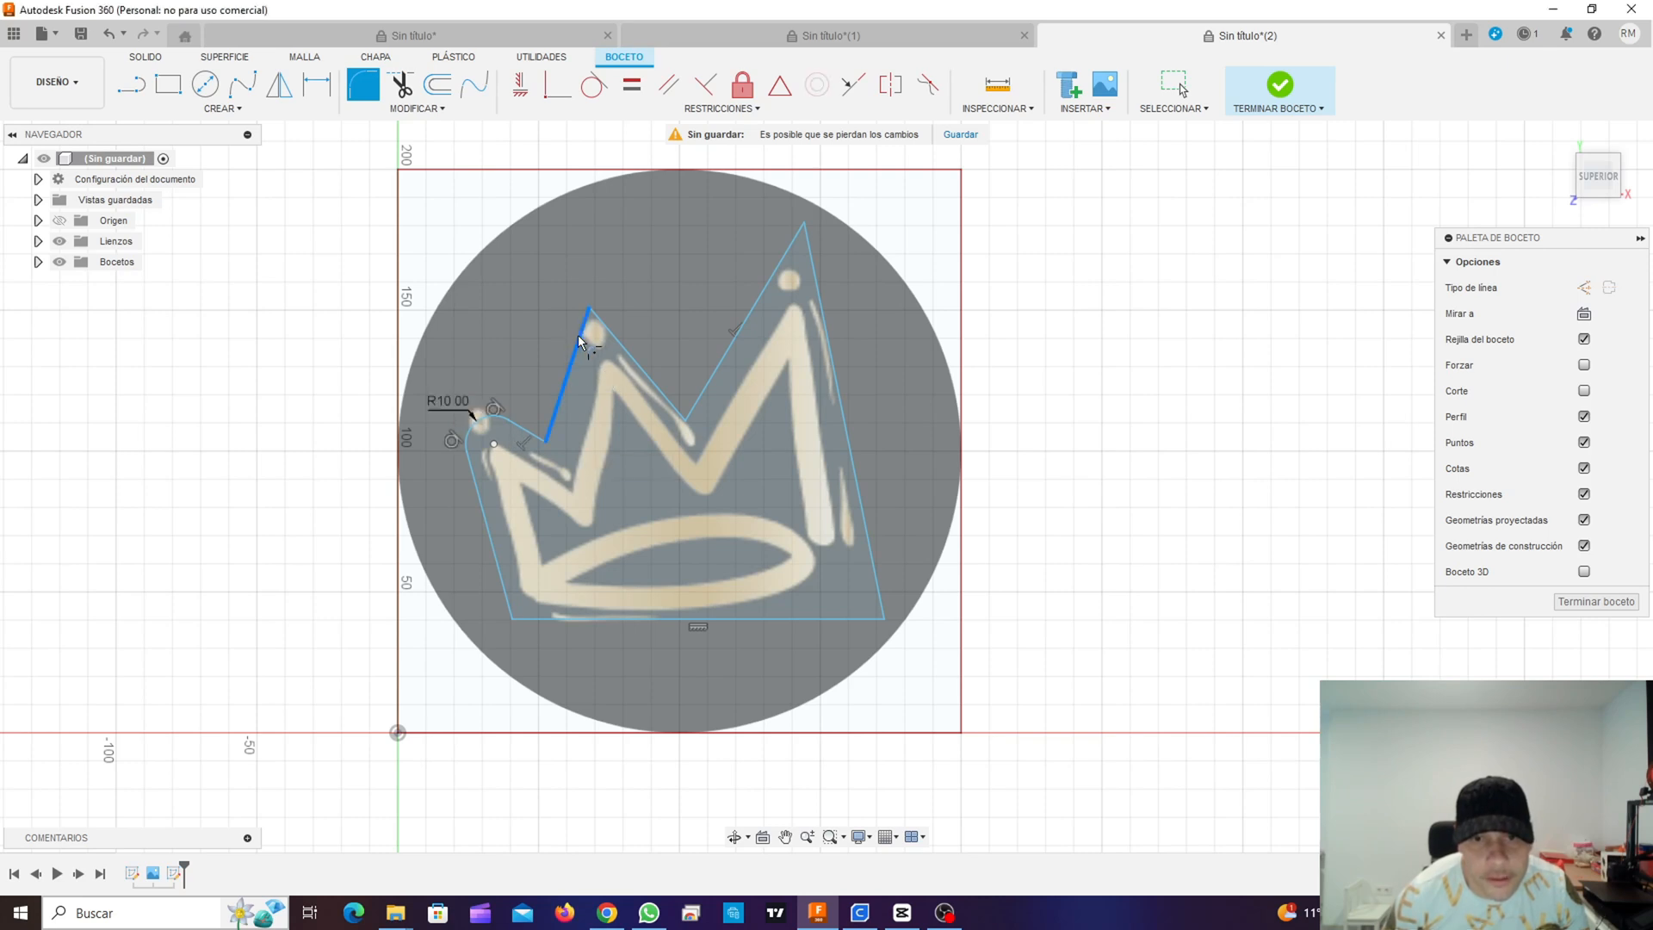
pyautogui.click(607, 329)
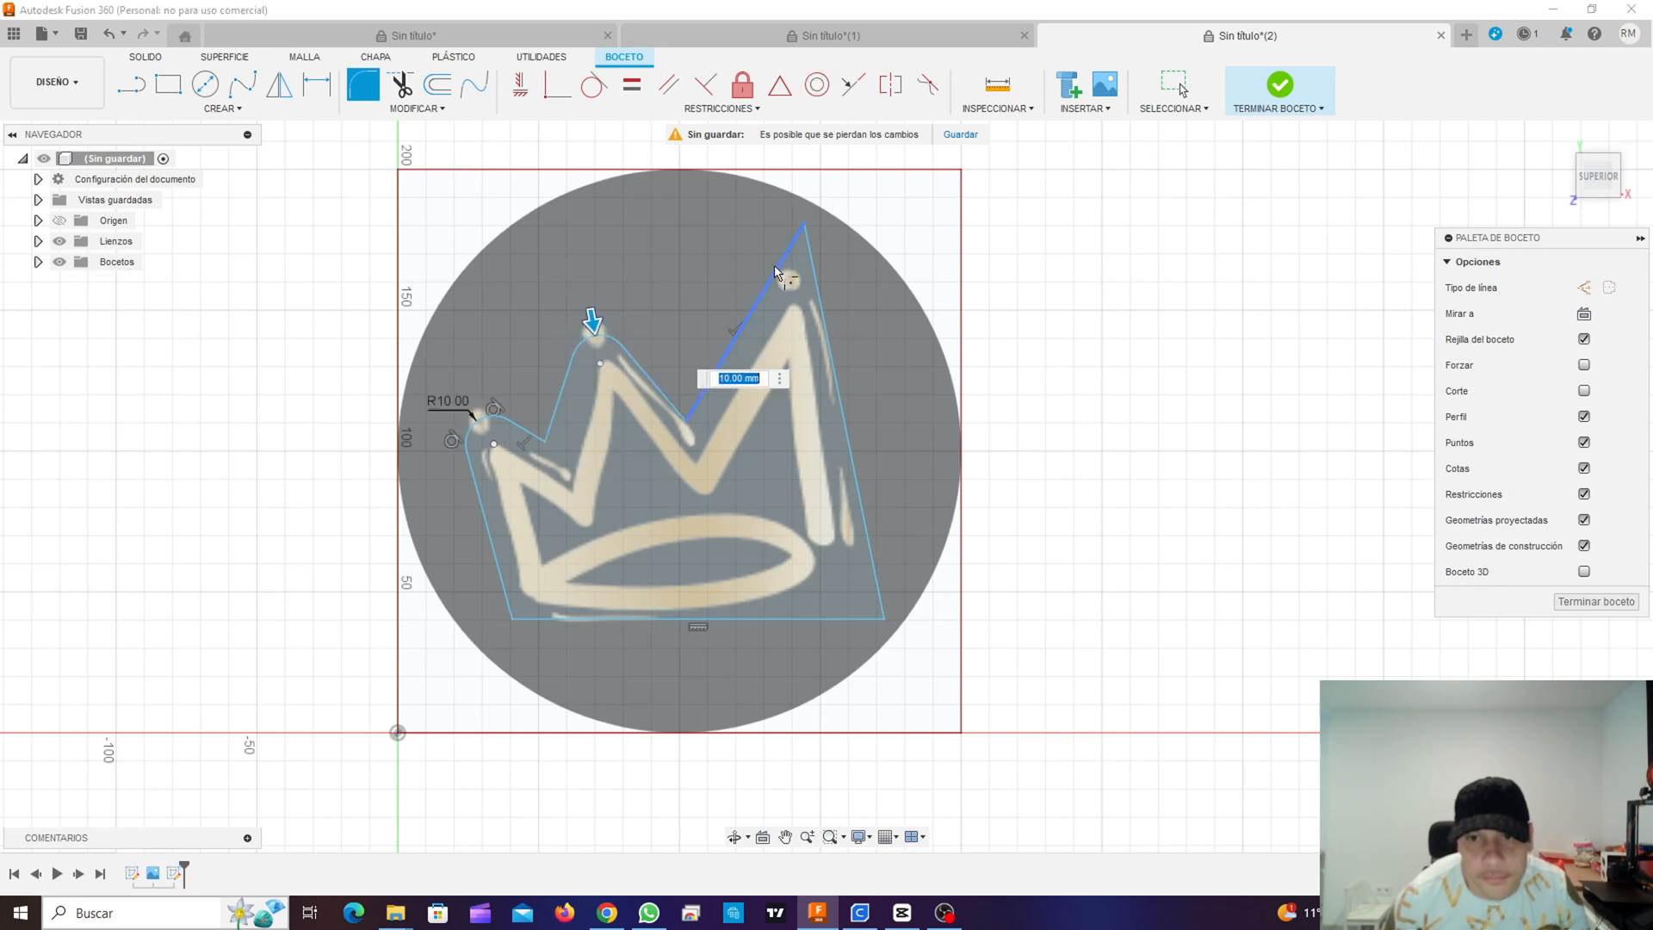
pyautogui.click(785, 289)
pyautogui.click(810, 272)
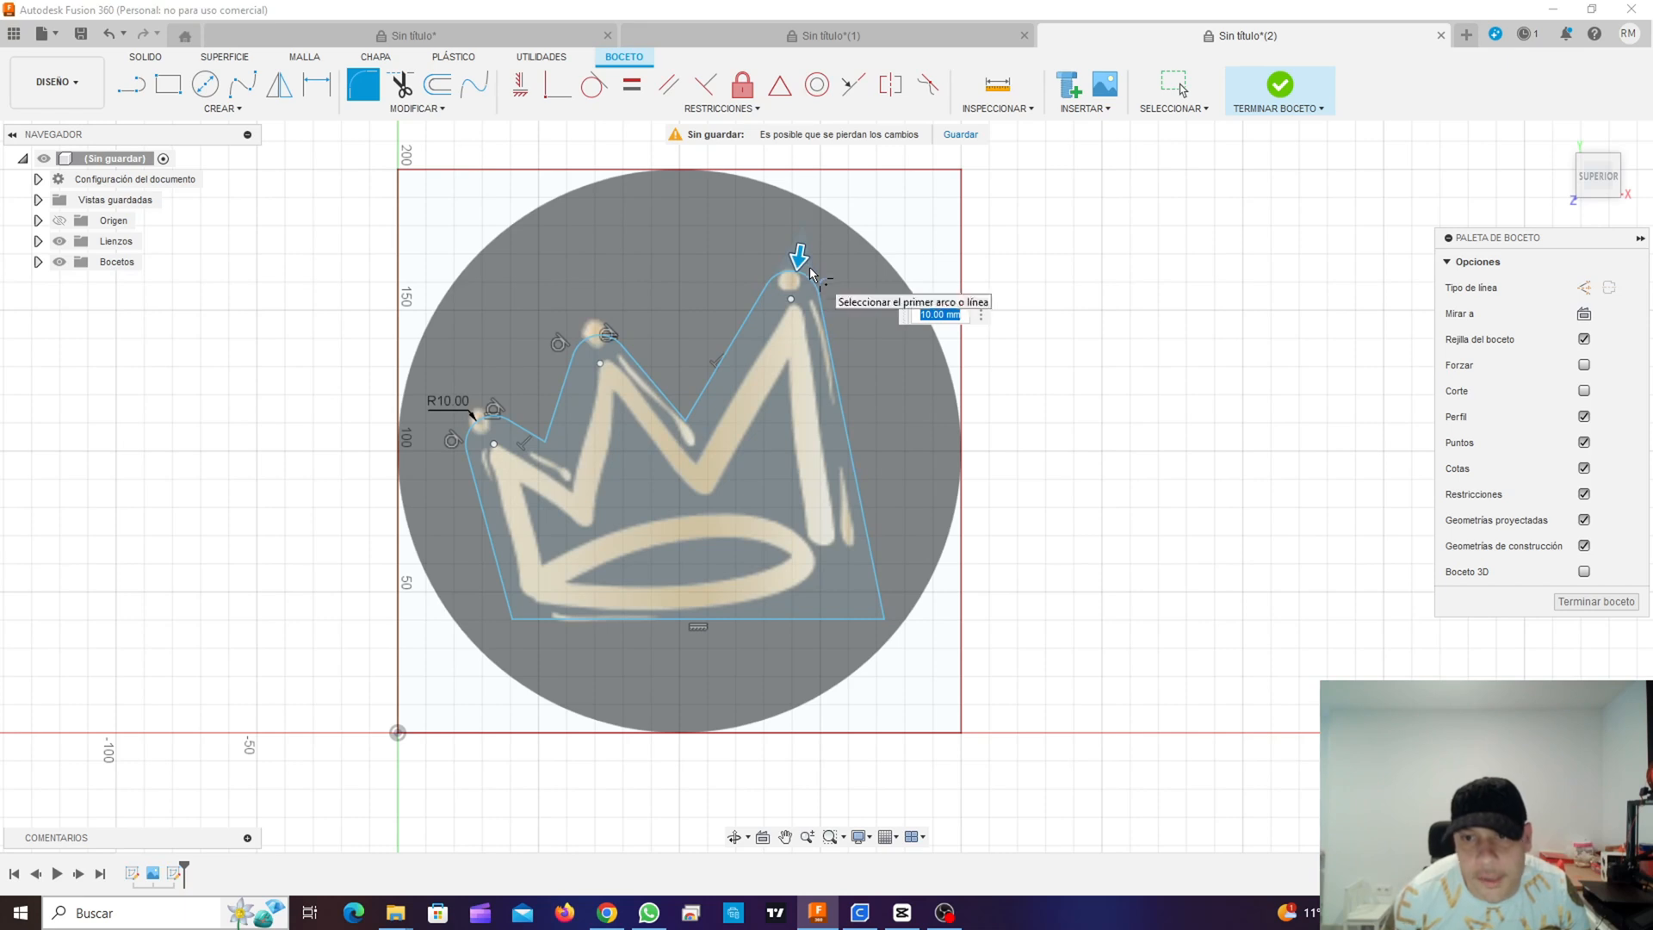
pyautogui.write('5')
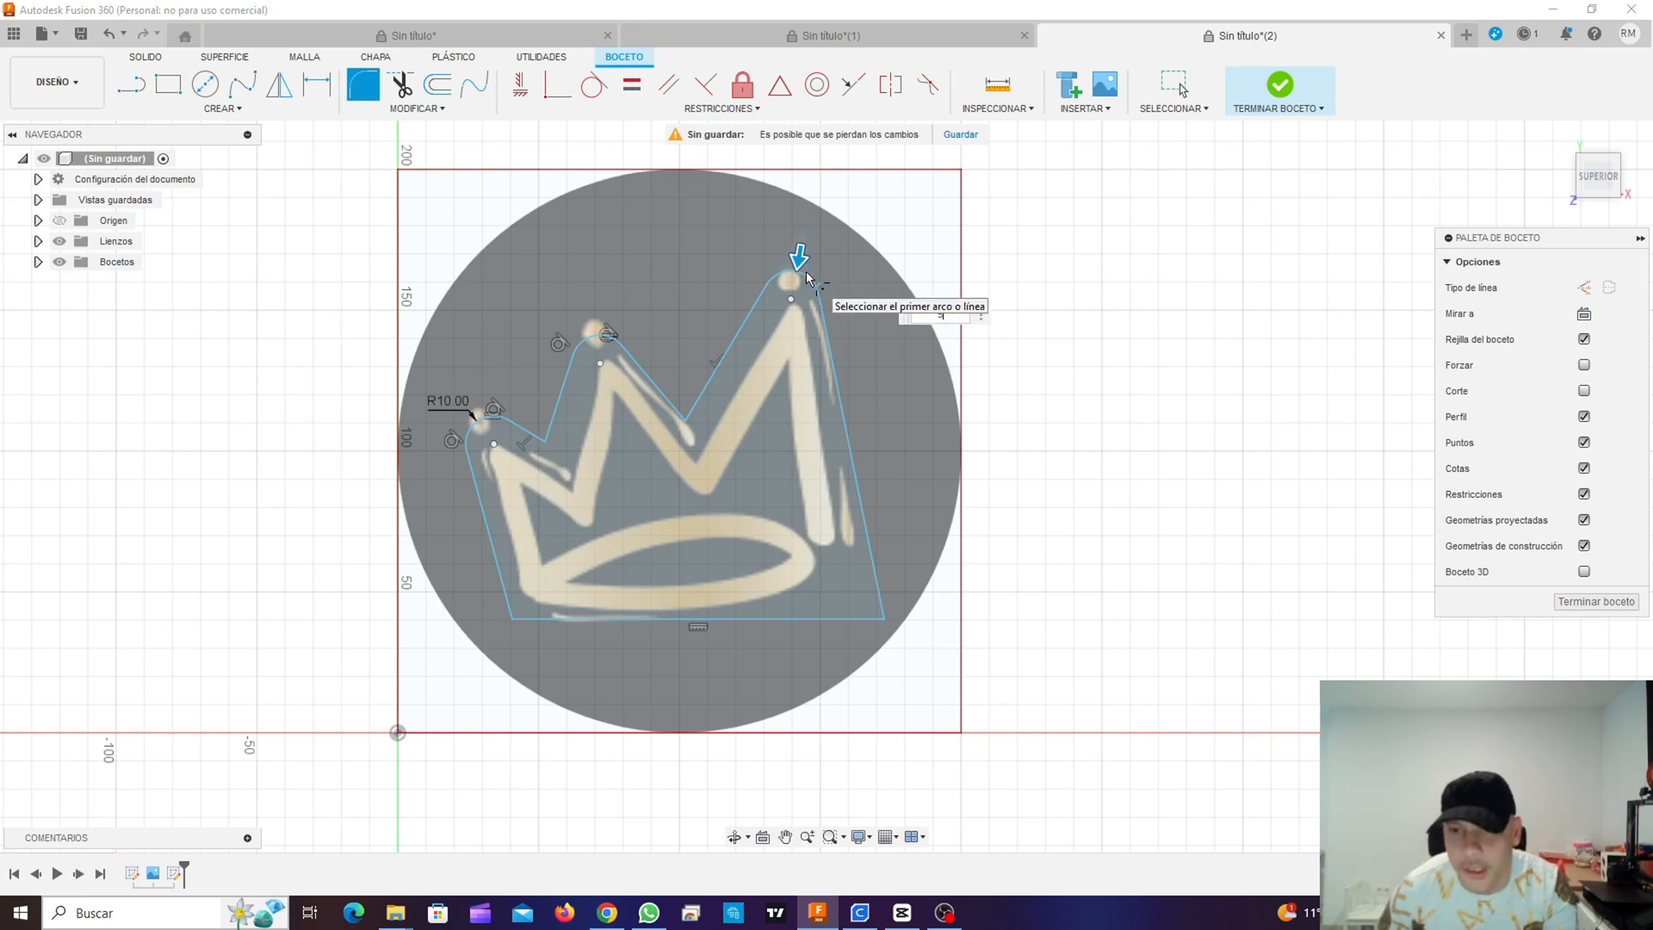
pyautogui.press('Return')
pyautogui.press('Escape')
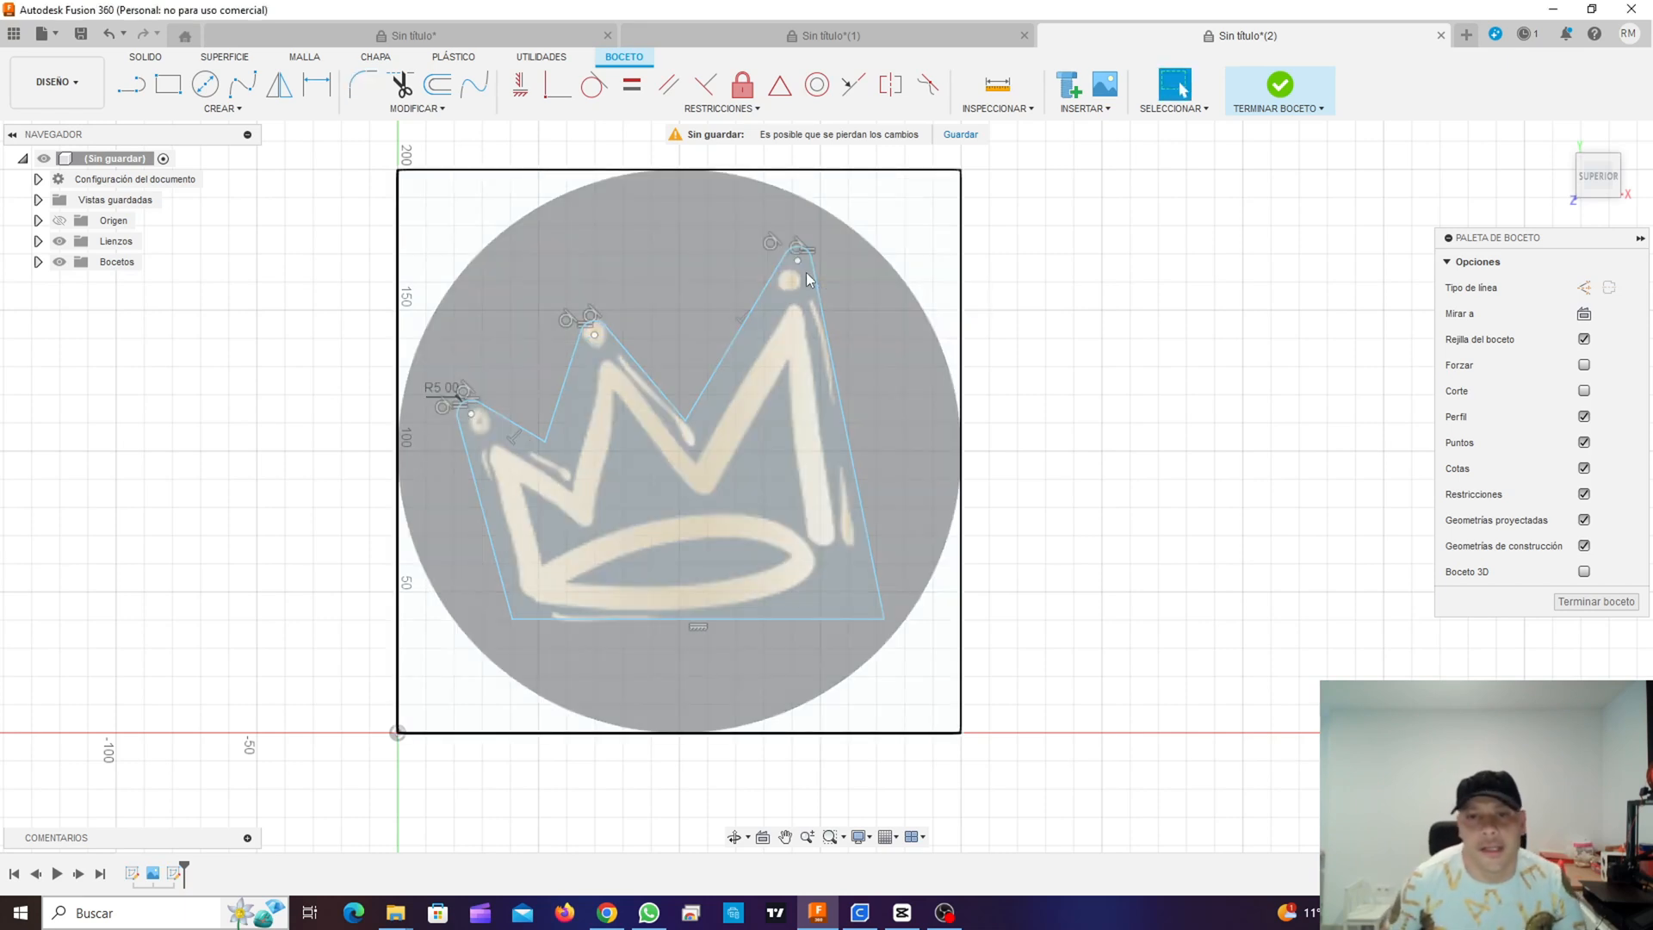
pyautogui.click(1303, 84)
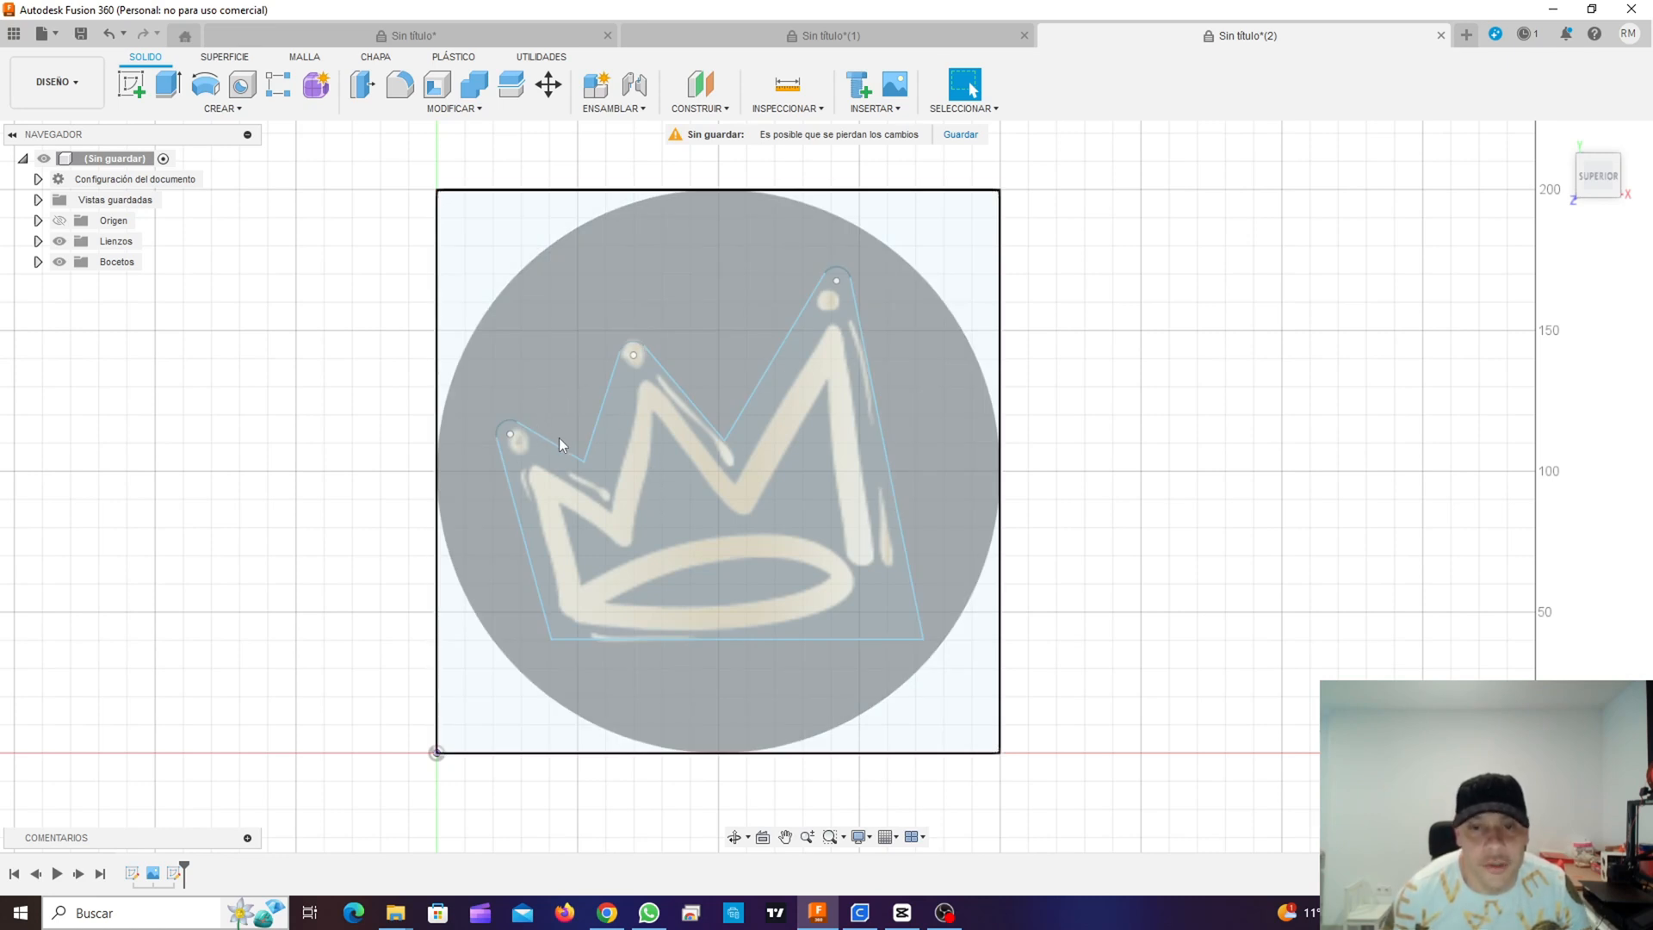
# Step: Hide the square's sketch and the logo_org canvas so that only the crown outline is displayed
pyautogui.click(38, 263)
pyautogui.click(70, 283)
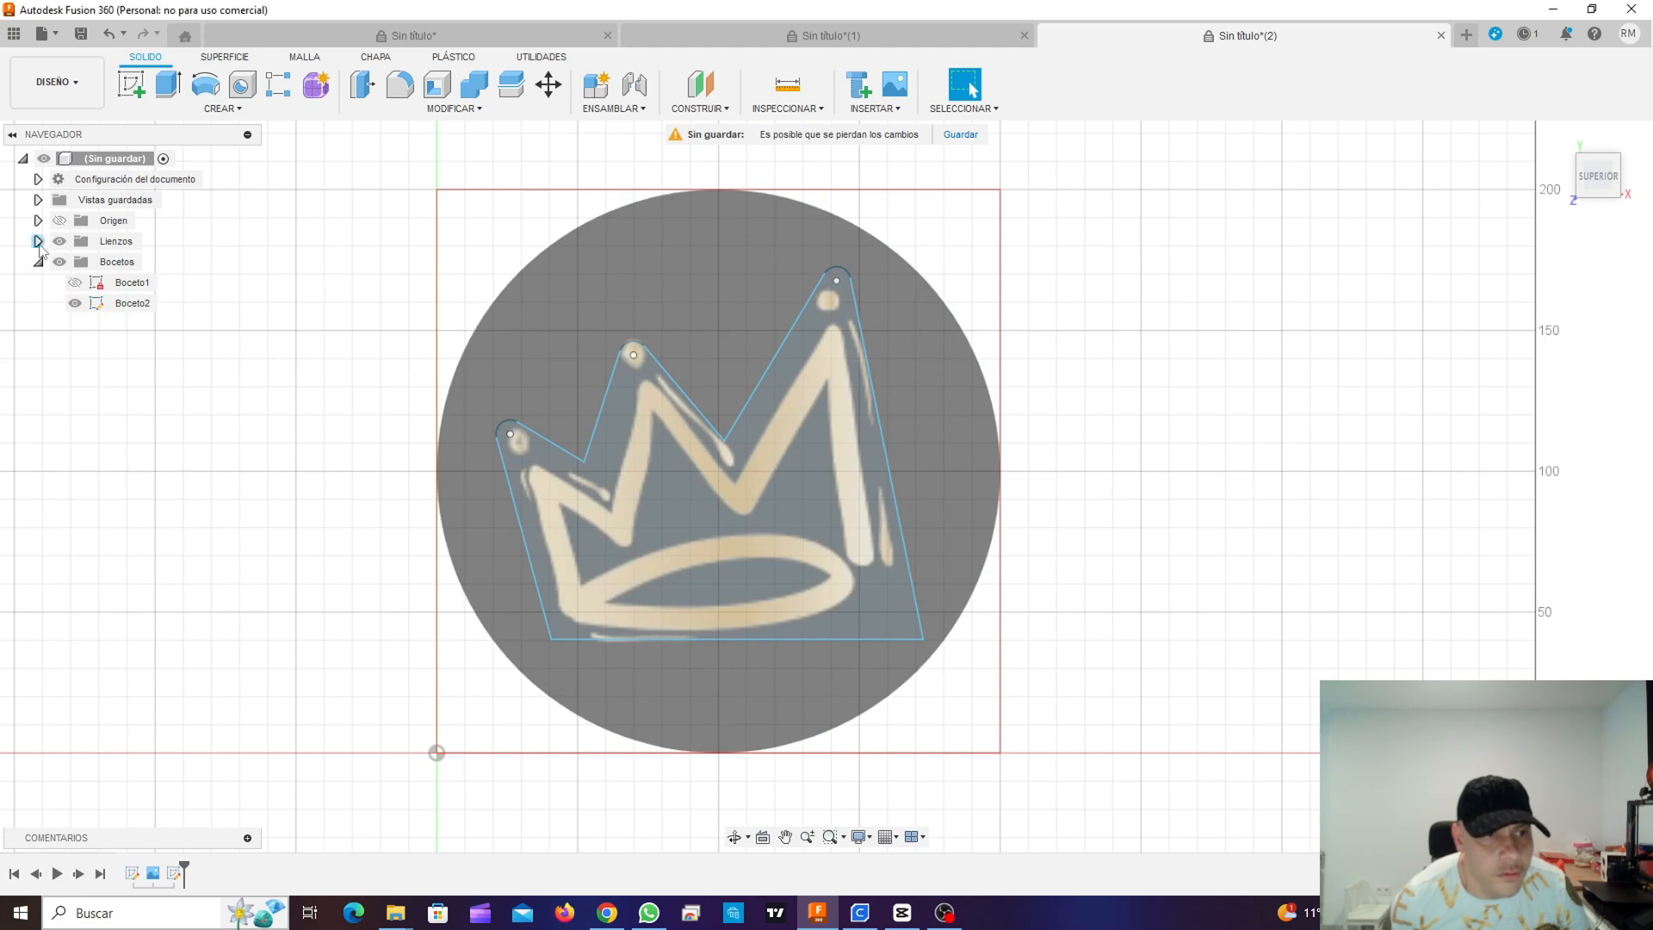
pyautogui.click(37, 242)
pyautogui.click(72, 262)
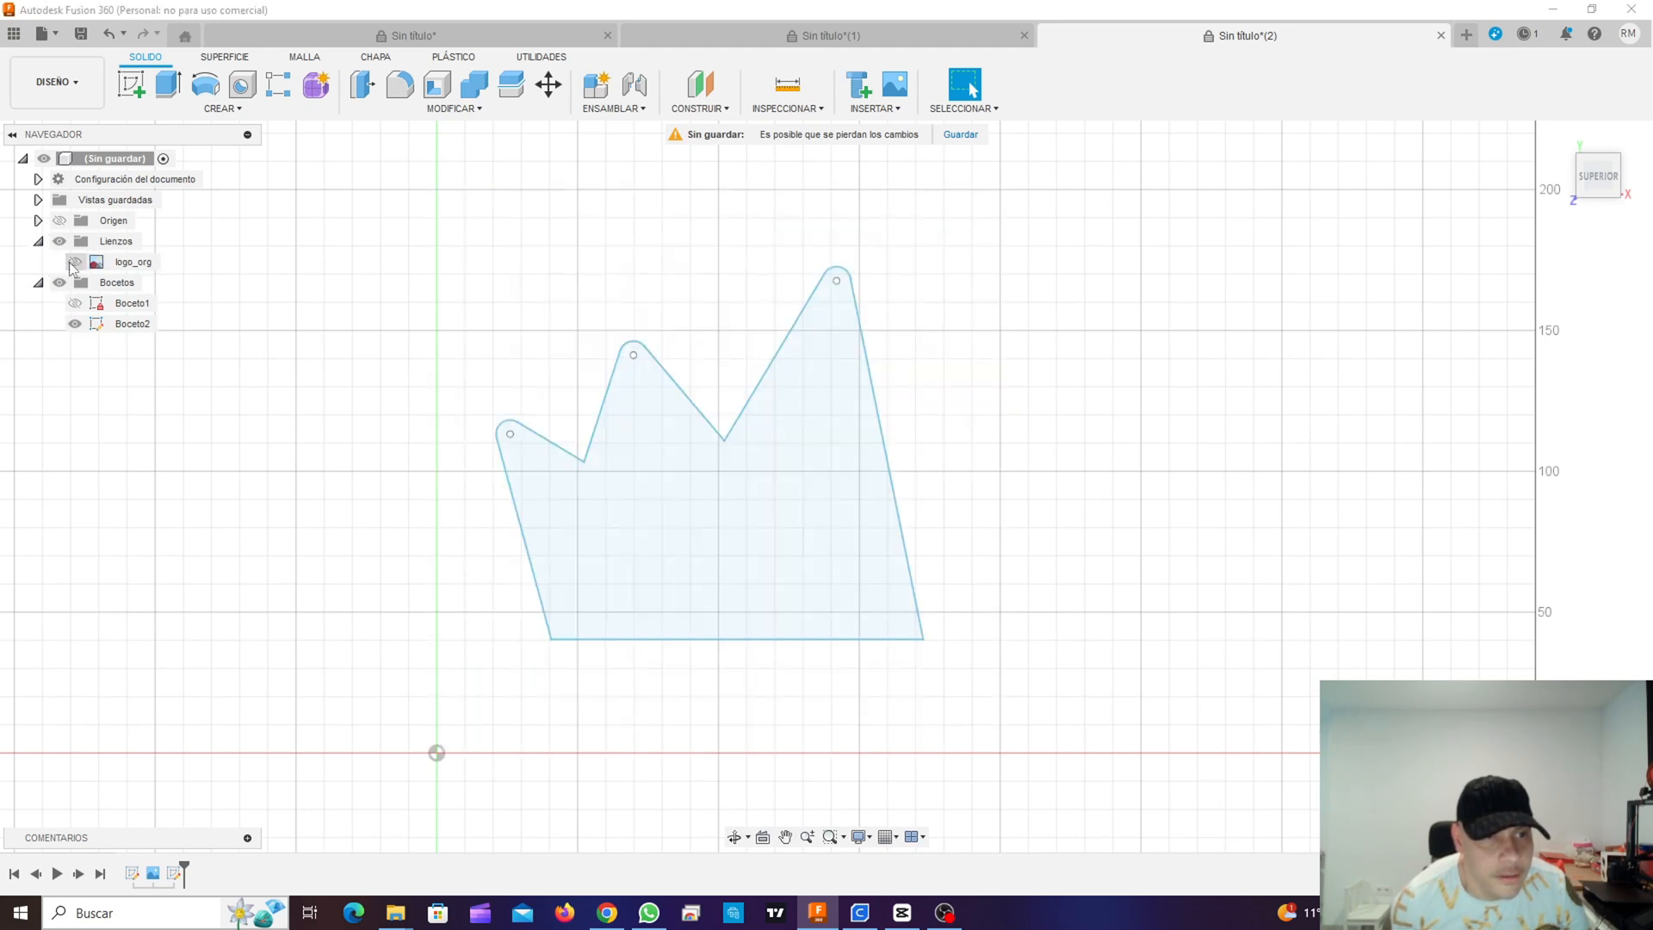
# Step: Extrude the crown outline 80 mm to one side as a new body
pyautogui.click(130, 324)
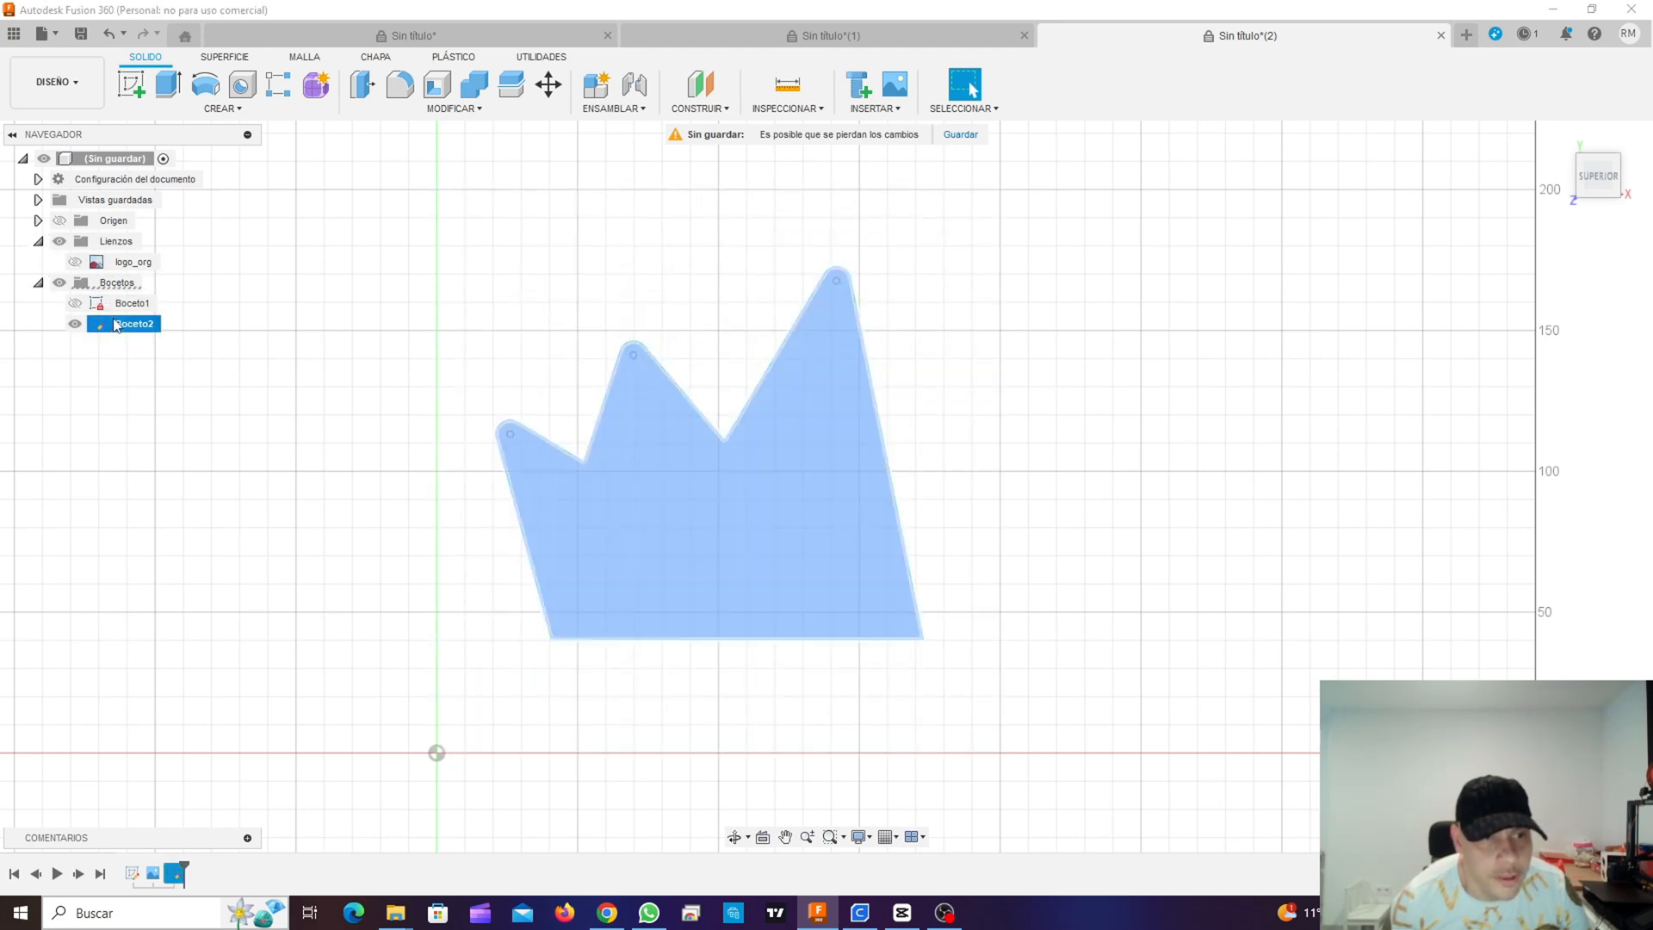
pyautogui.click(704, 532)
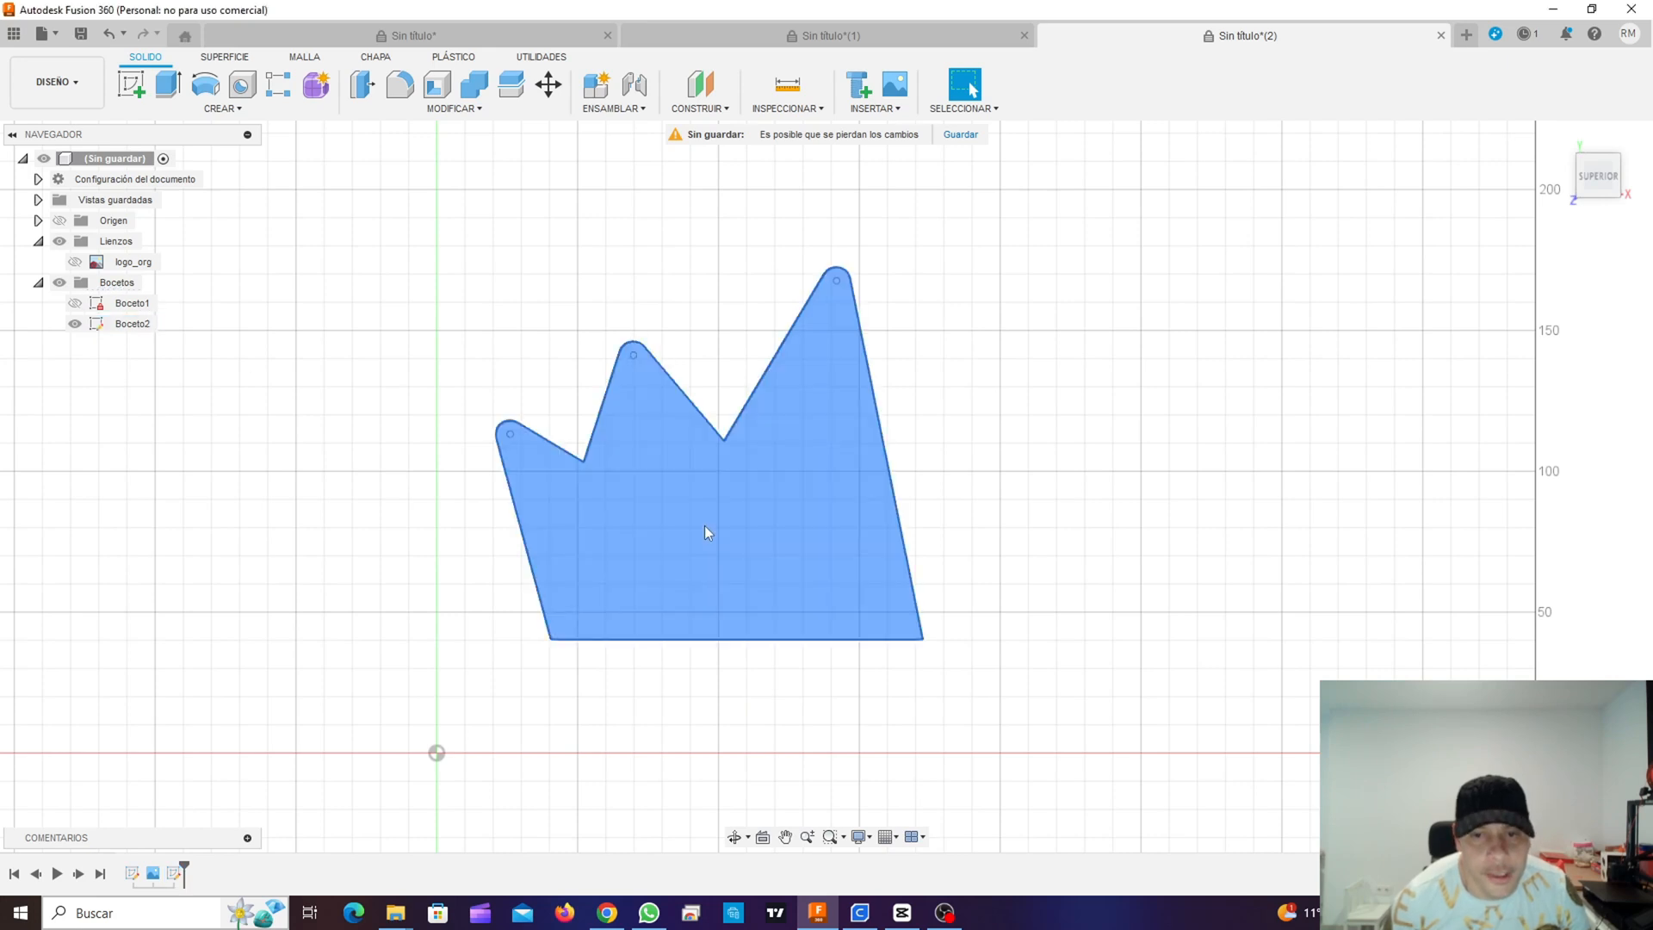
pyautogui.click(167, 86)
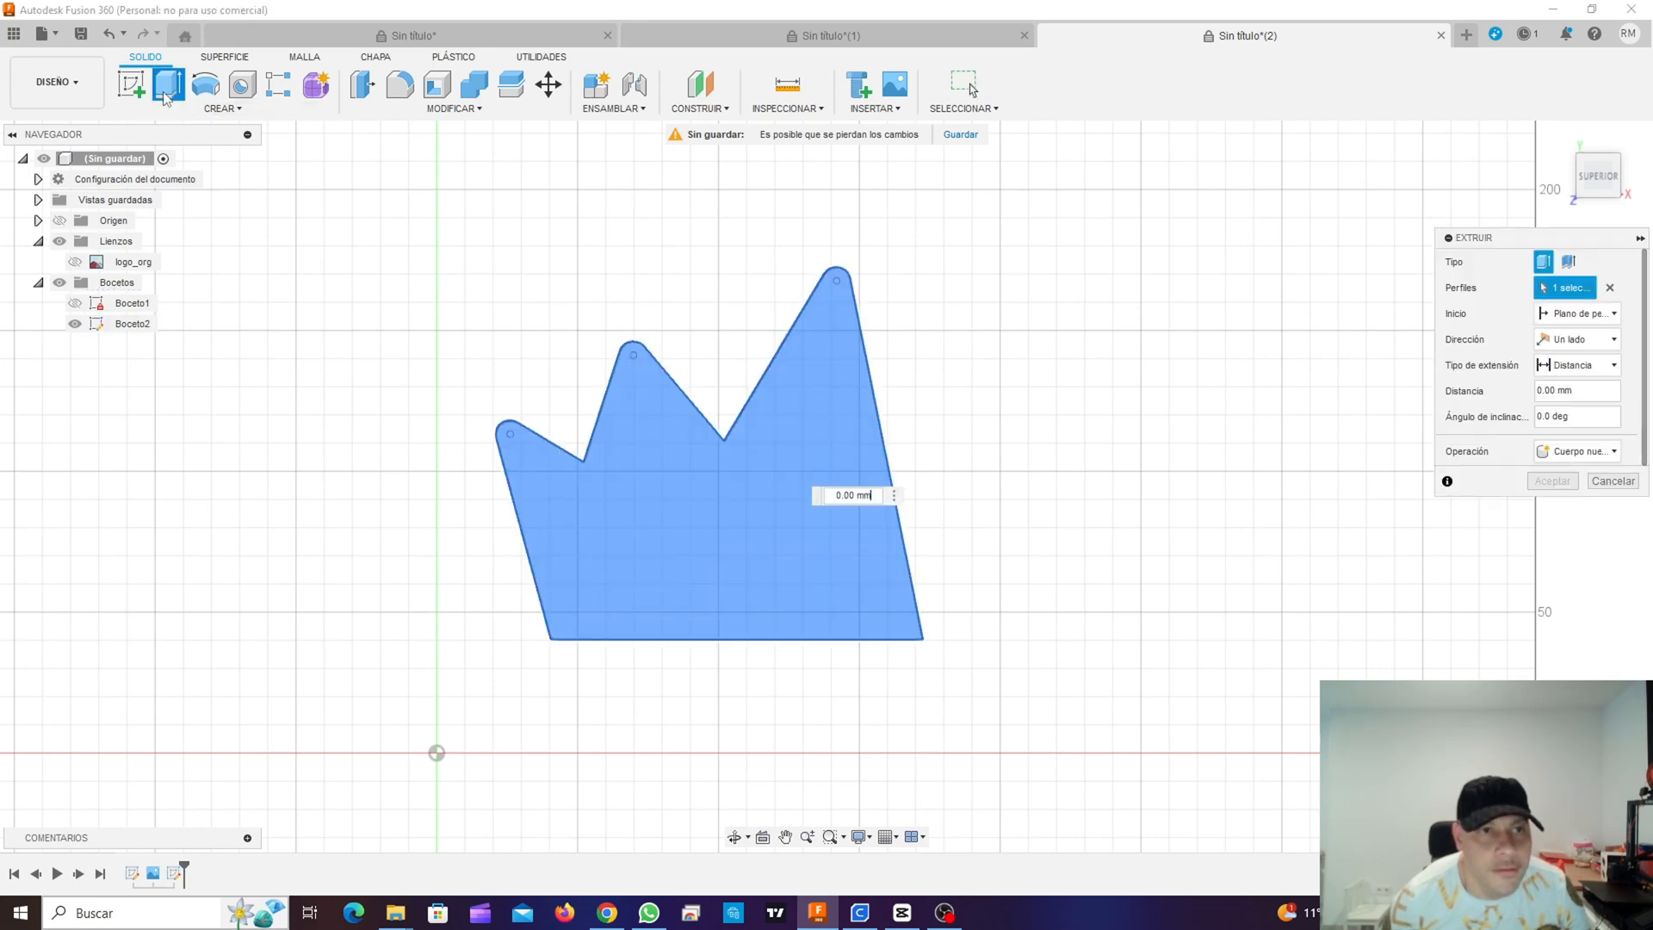
pyautogui.click(792, 522)
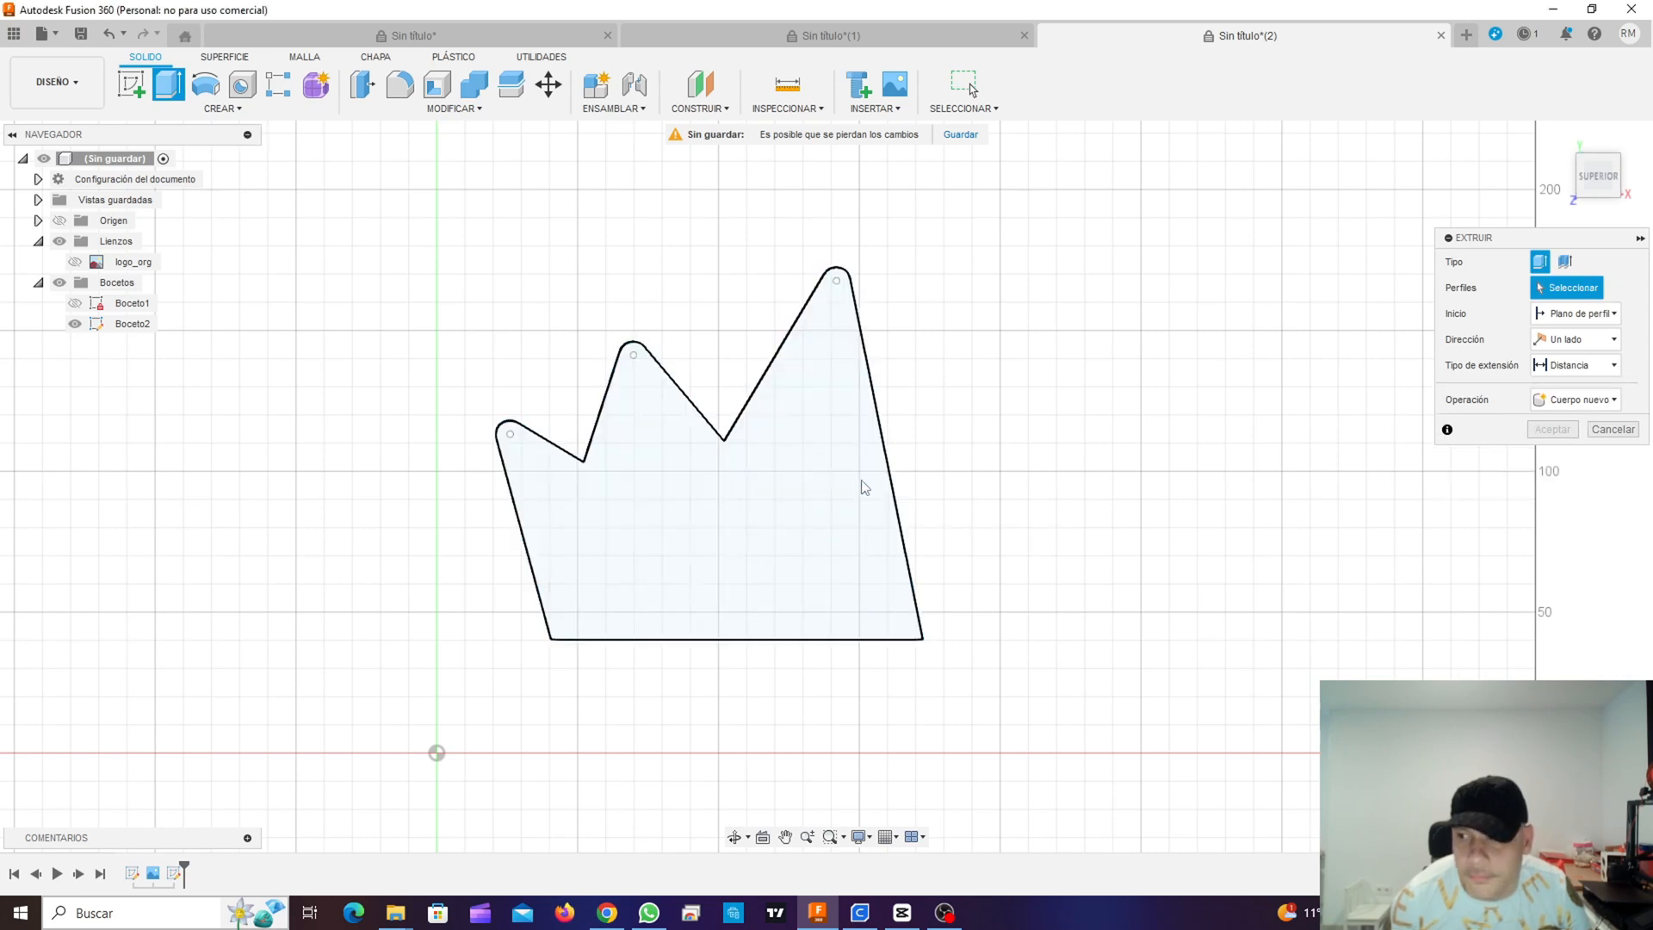
pyautogui.click(835, 504)
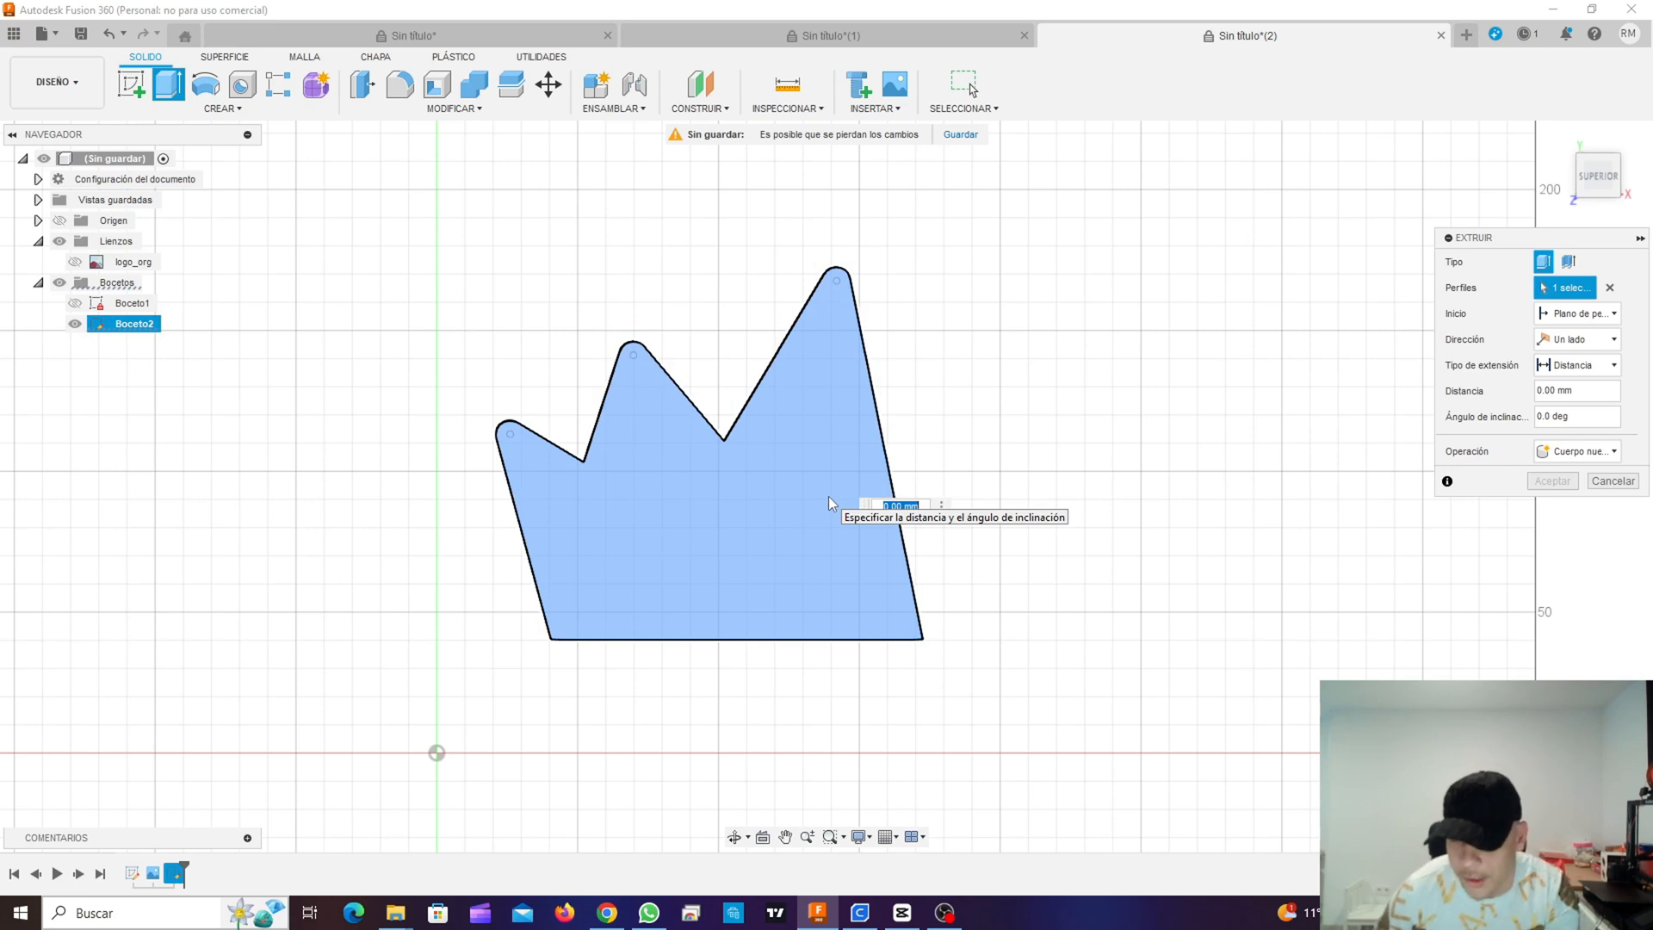
pyautogui.write('80')
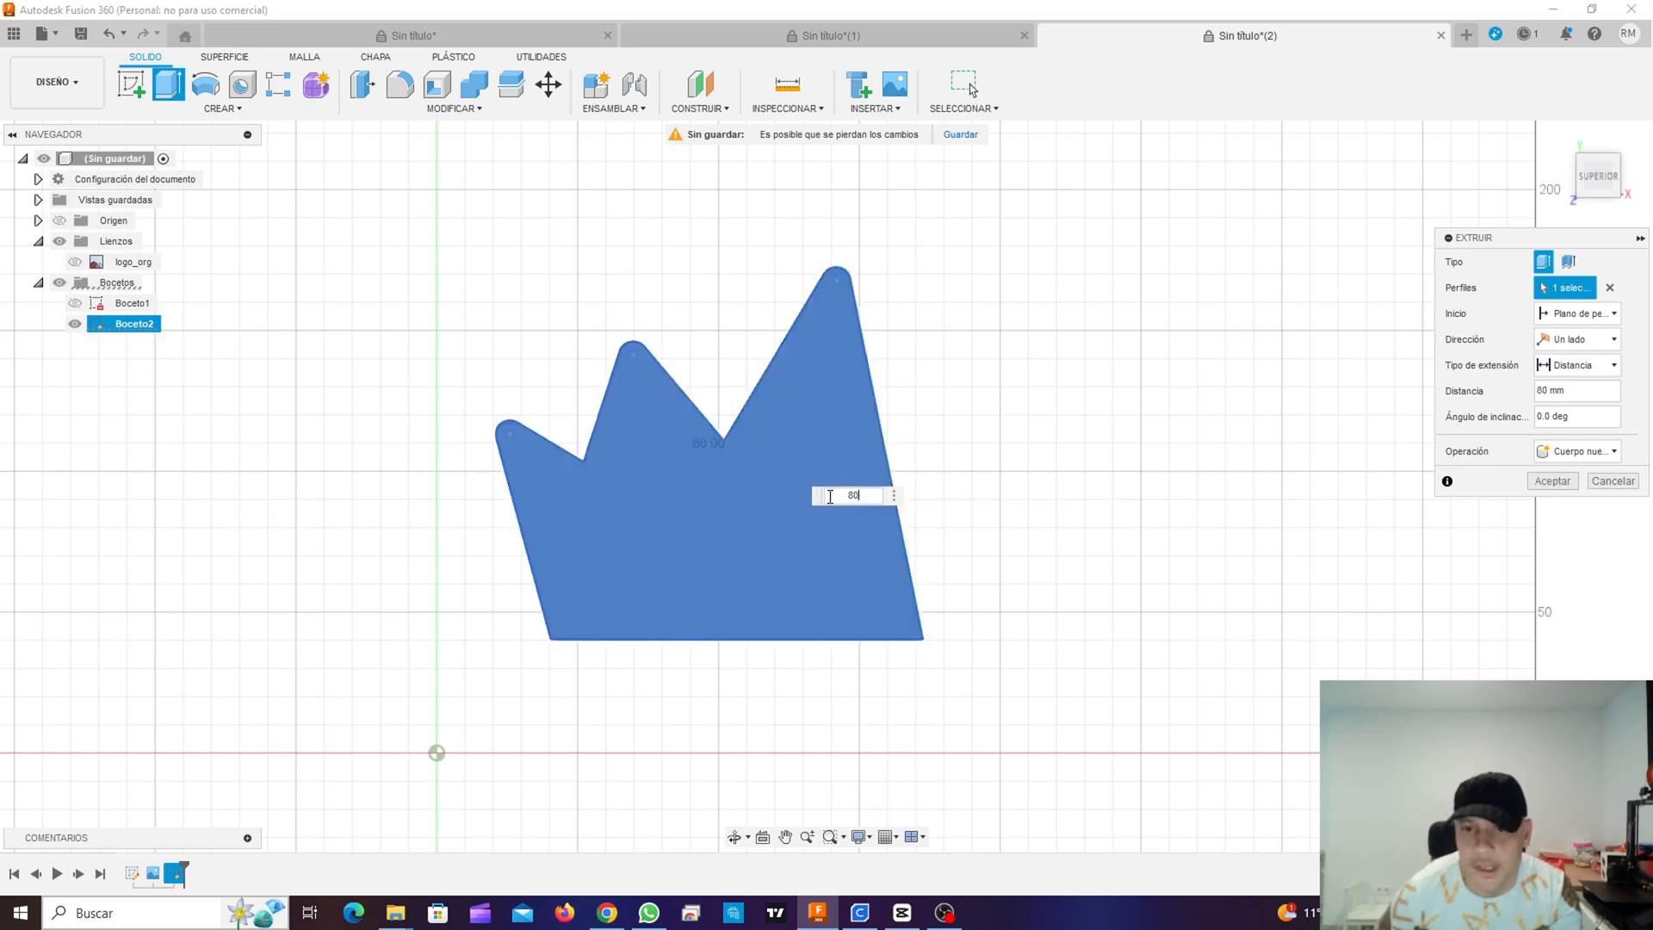
pyautogui.press('Return')
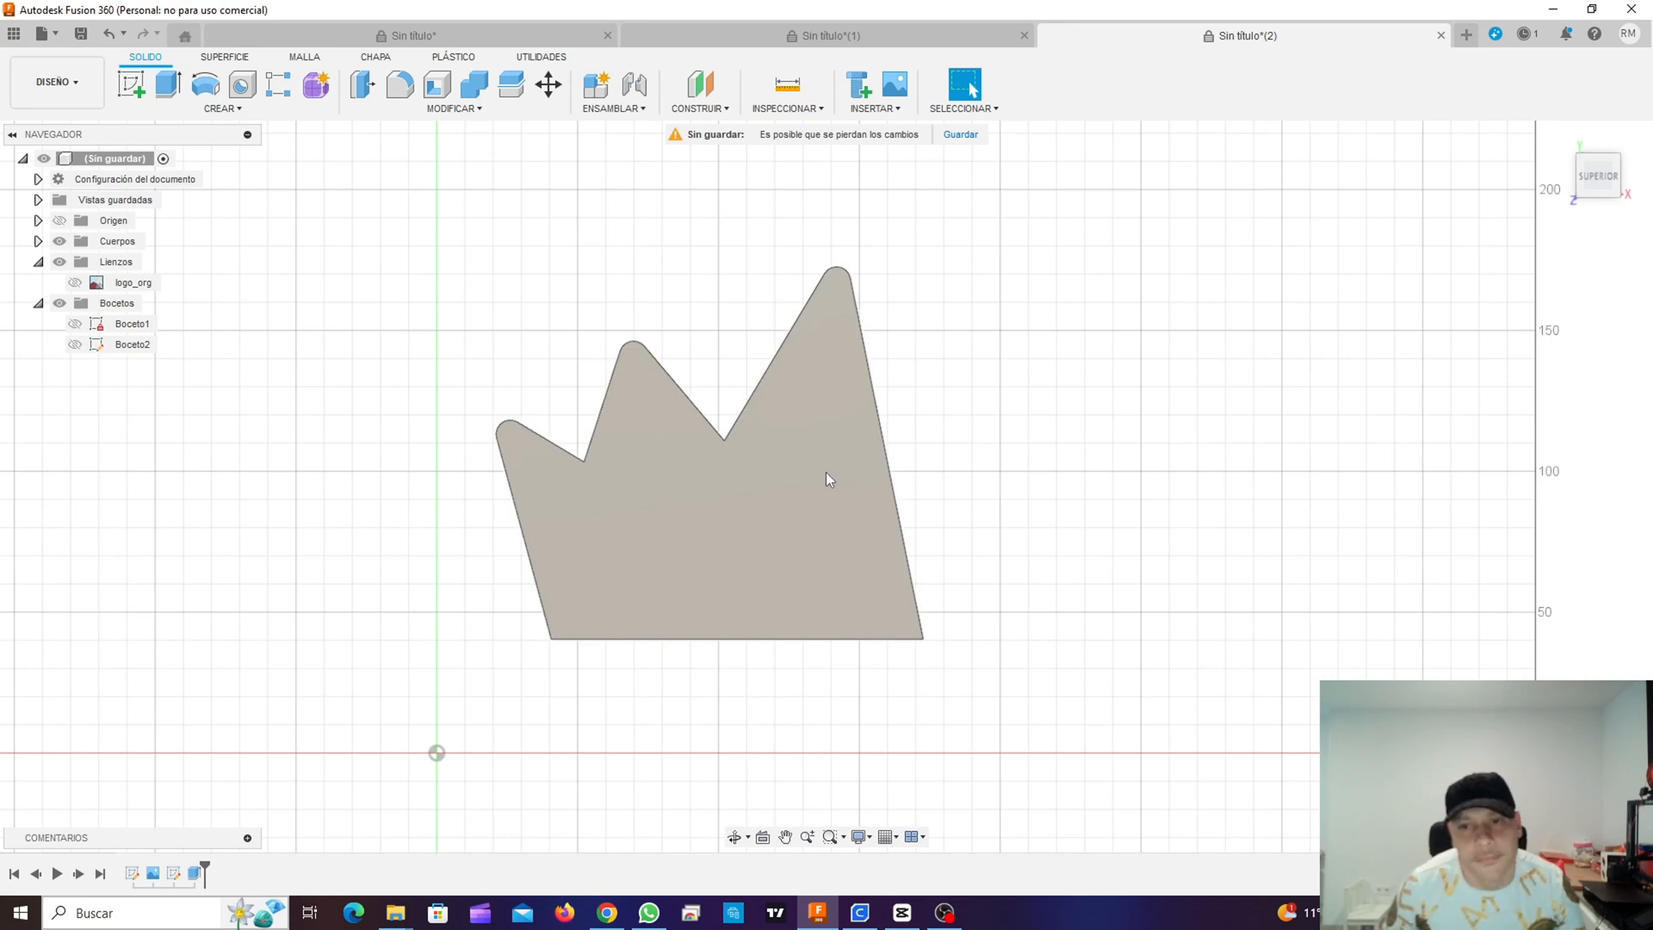
# Step: Examine the extruded crown body from above, from the front and along its three rounded tips
pyautogui.moveTo(825, 471)
pyautogui.keyDown('shift'); pyautogui.mouseDown(button='middle')
pyautogui.moveTo(757, 565)
pyautogui.moveTo(818, 527)
pyautogui.moveTo(838, 475)
pyautogui.mouseUp(button='middle'); pyautogui.keyUp('shift')
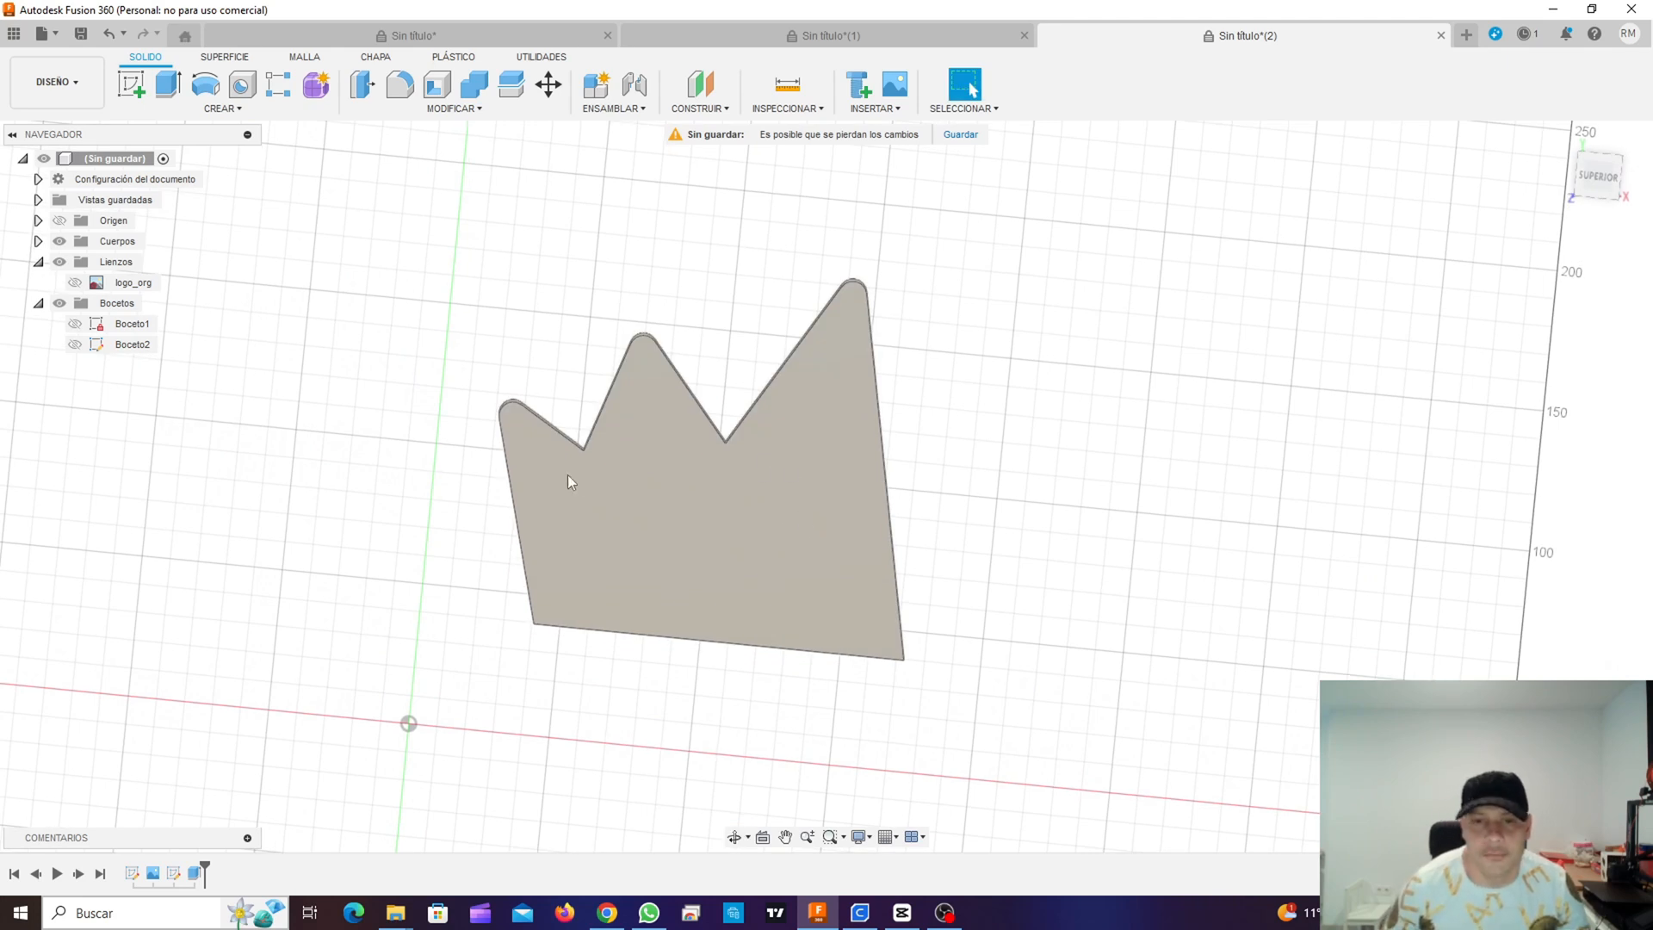
pyautogui.keyDown('shift'); pyautogui.moveTo(567, 478); pyautogui.dragTo(561, 505, button='middle'); pyautogui.keyUp('shift')
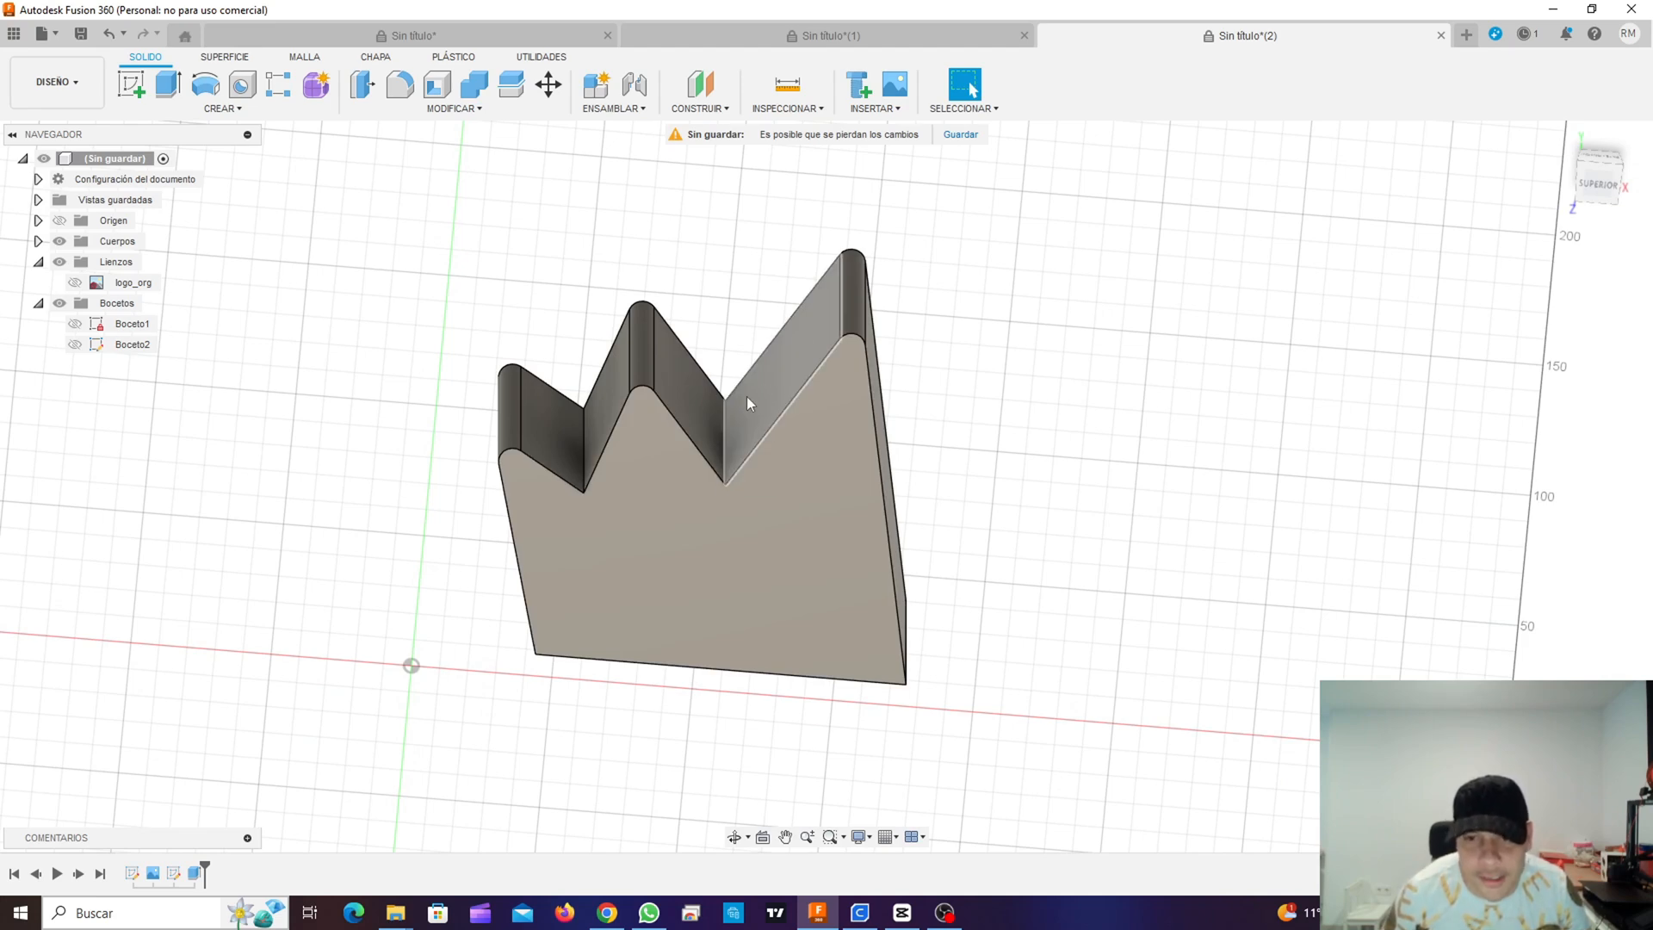
pyautogui.keyDown('shift'); pyautogui.moveTo(709, 583); pyautogui.dragTo(684, 440, button='middle'); pyautogui.keyUp('shift')
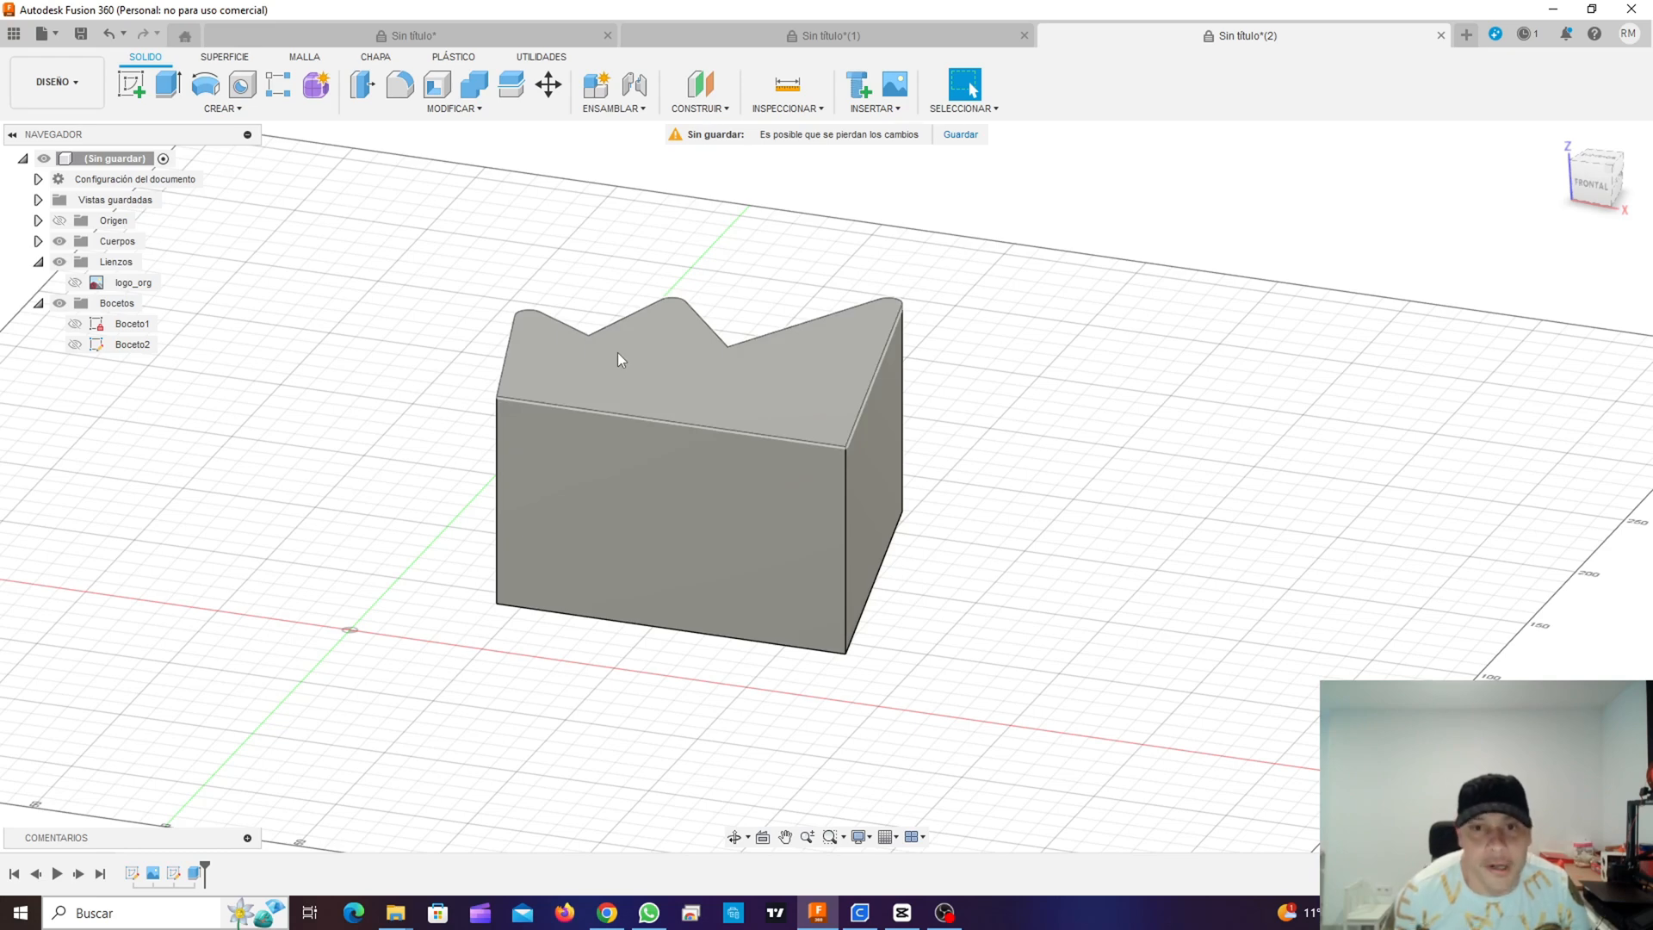
pyautogui.keyDown('shift'); pyautogui.moveTo(607, 344); pyautogui.dragTo(637, 560, button='middle'); pyautogui.keyUp('shift')
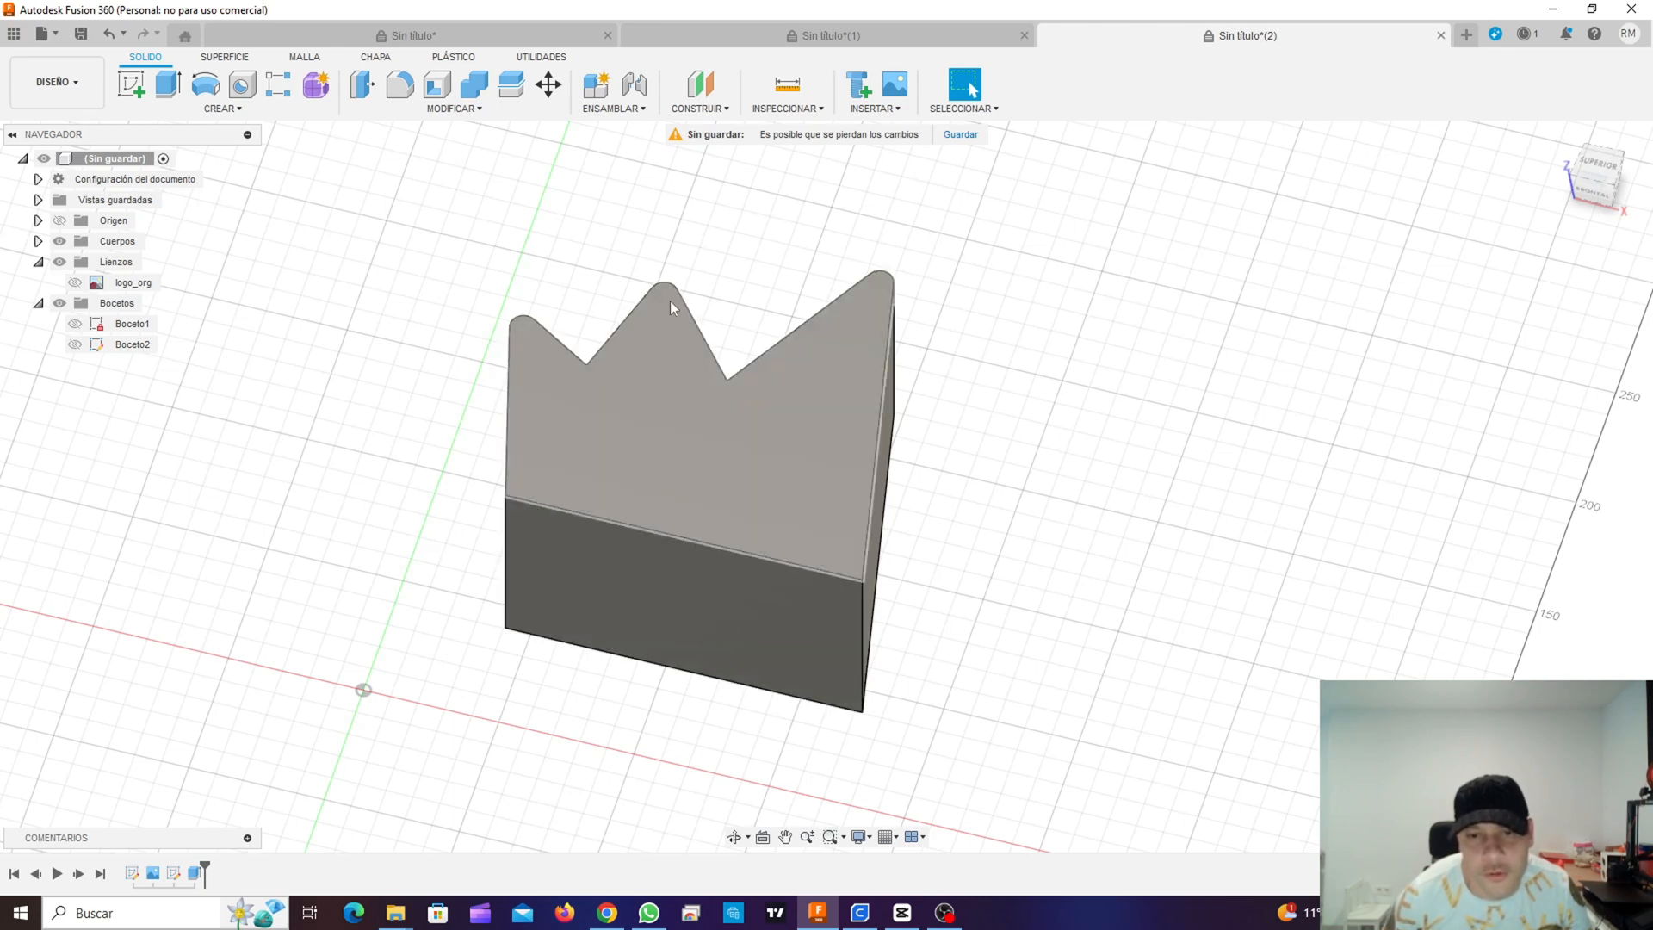
pyautogui.scroll(1, 669, 302)
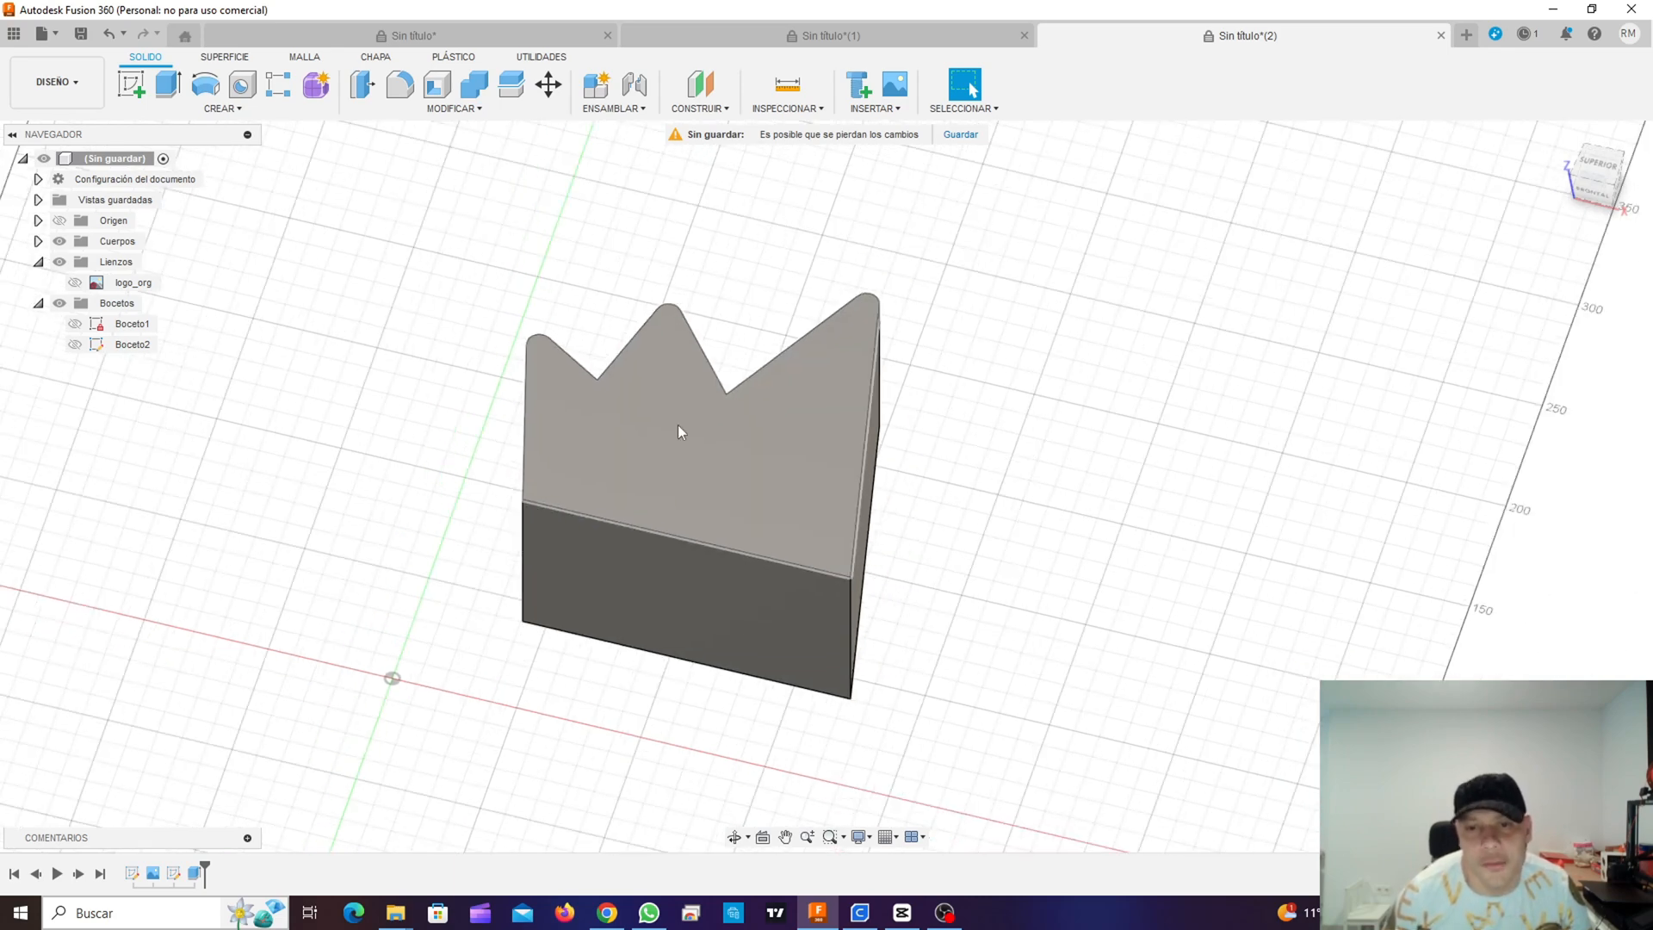
pyautogui.scroll(1, 678, 425)
pyautogui.keyDown('shift'); pyautogui.moveTo(673, 374); pyautogui.dragTo(650, 445, button='middle'); pyautogui.keyUp('shift')
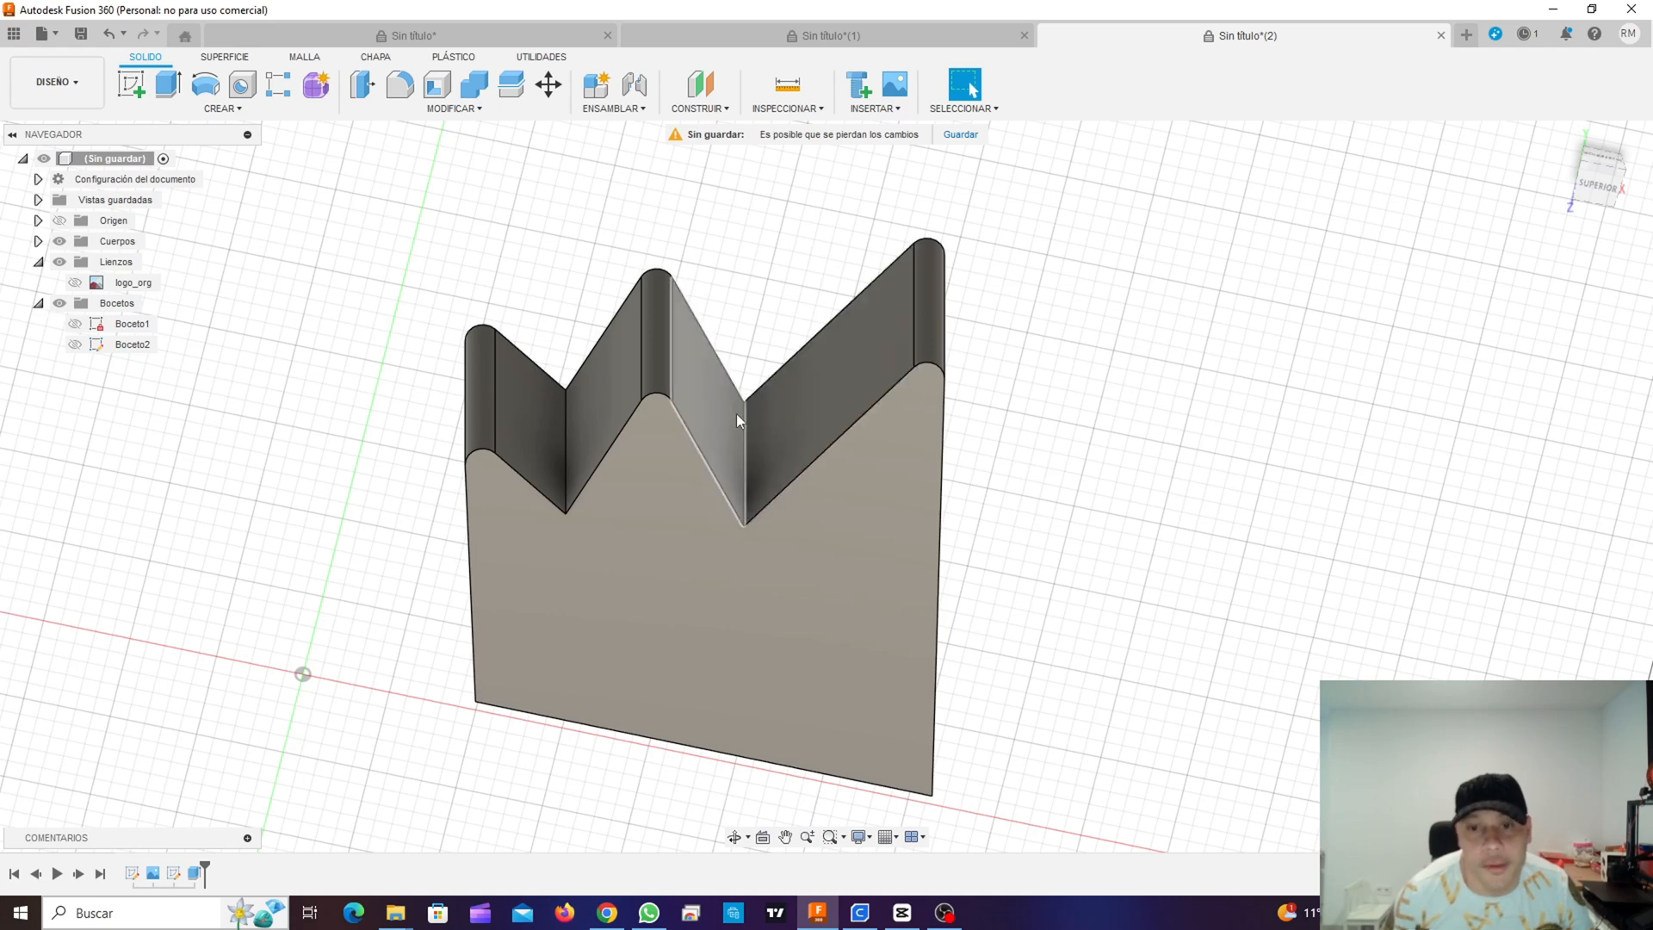
pyautogui.keyDown('shift'); pyautogui.moveTo(735, 413); pyautogui.dragTo(738, 368, button='middle'); pyautogui.keyUp('shift')
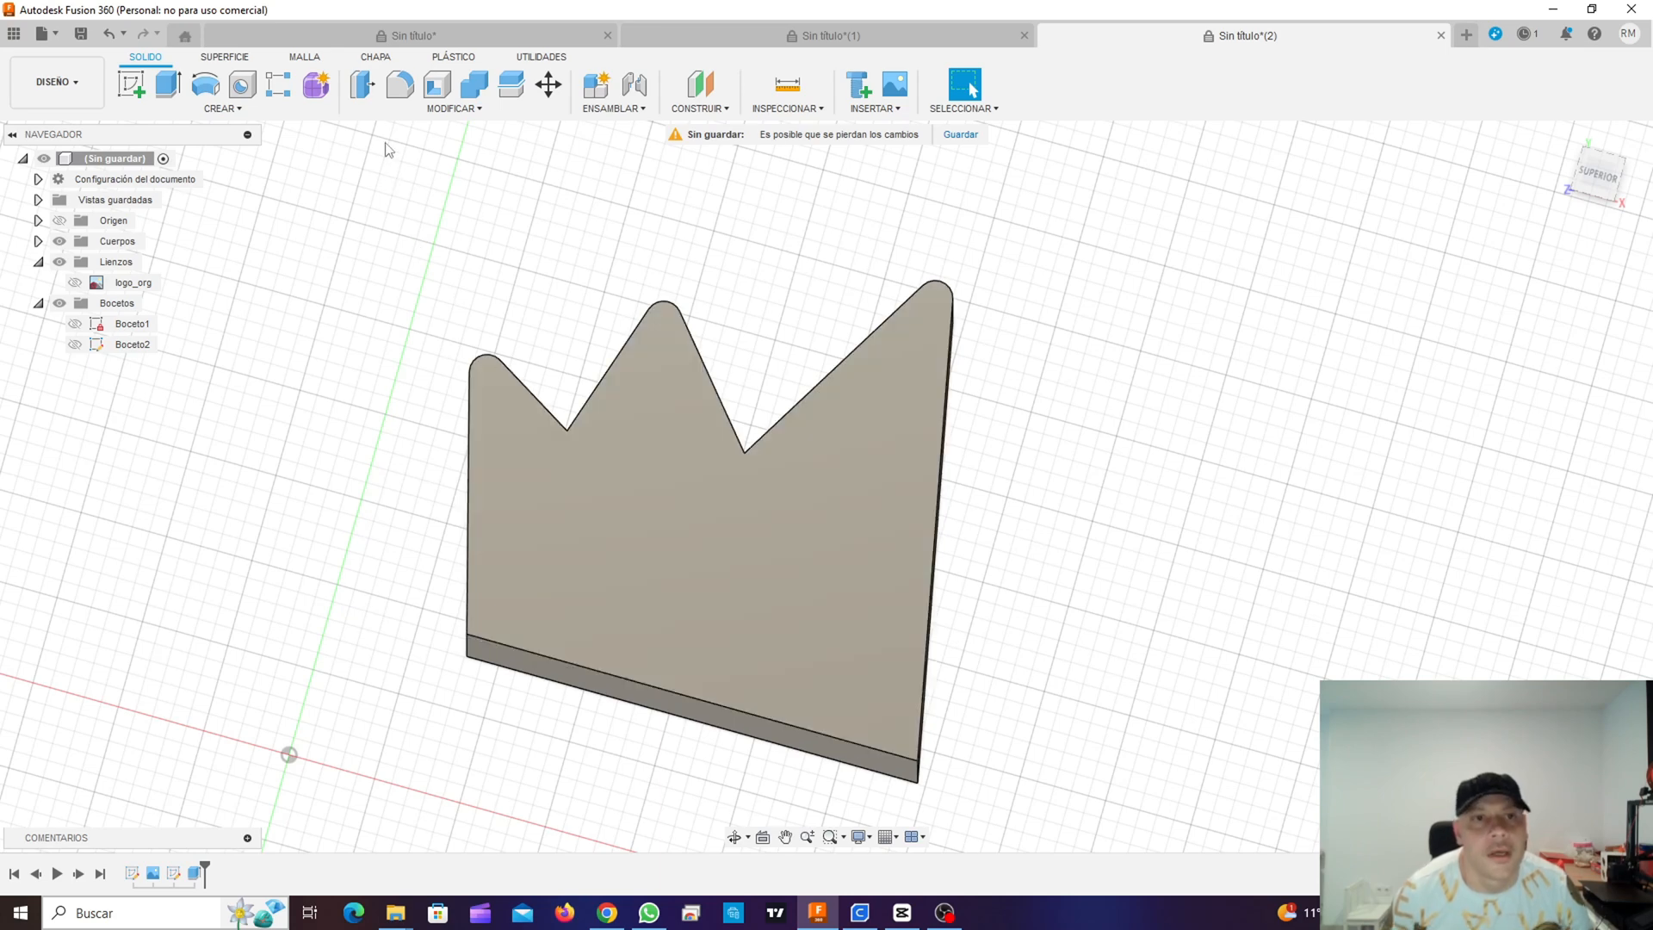
# Step: Select the whole crown body with a selection window and shell it inward with a 5 mm wall thickness
pyautogui.click(964, 108)
pyautogui.click(957, 129)
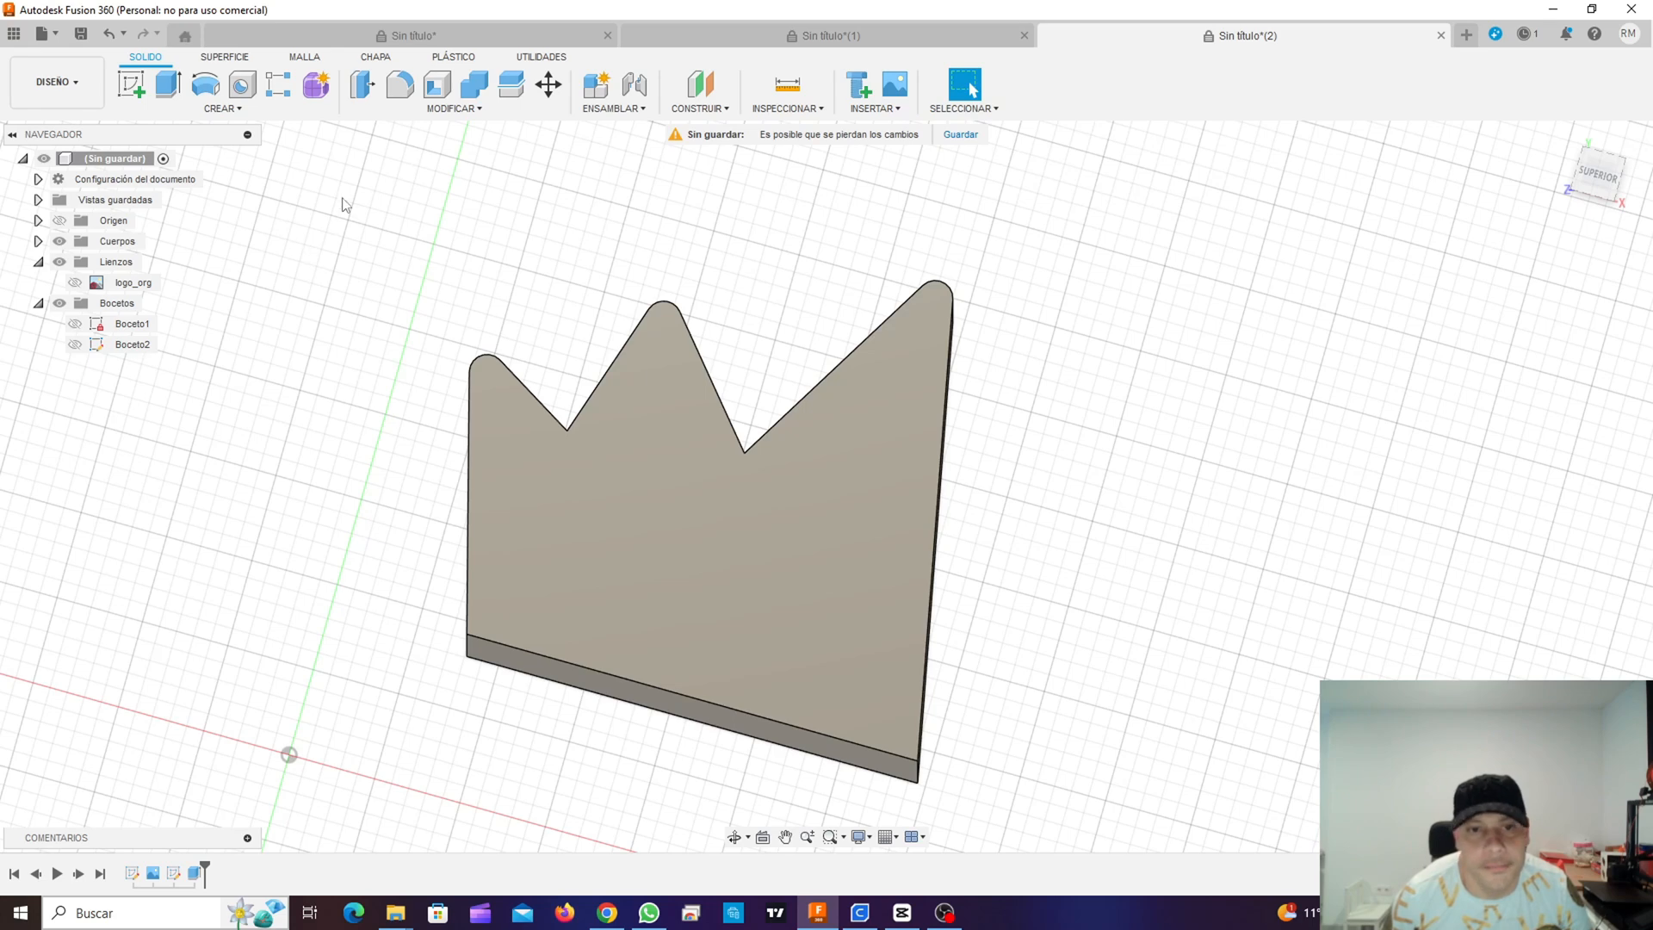
pyautogui.moveTo(345, 193); pyautogui.dragTo(1066, 818)
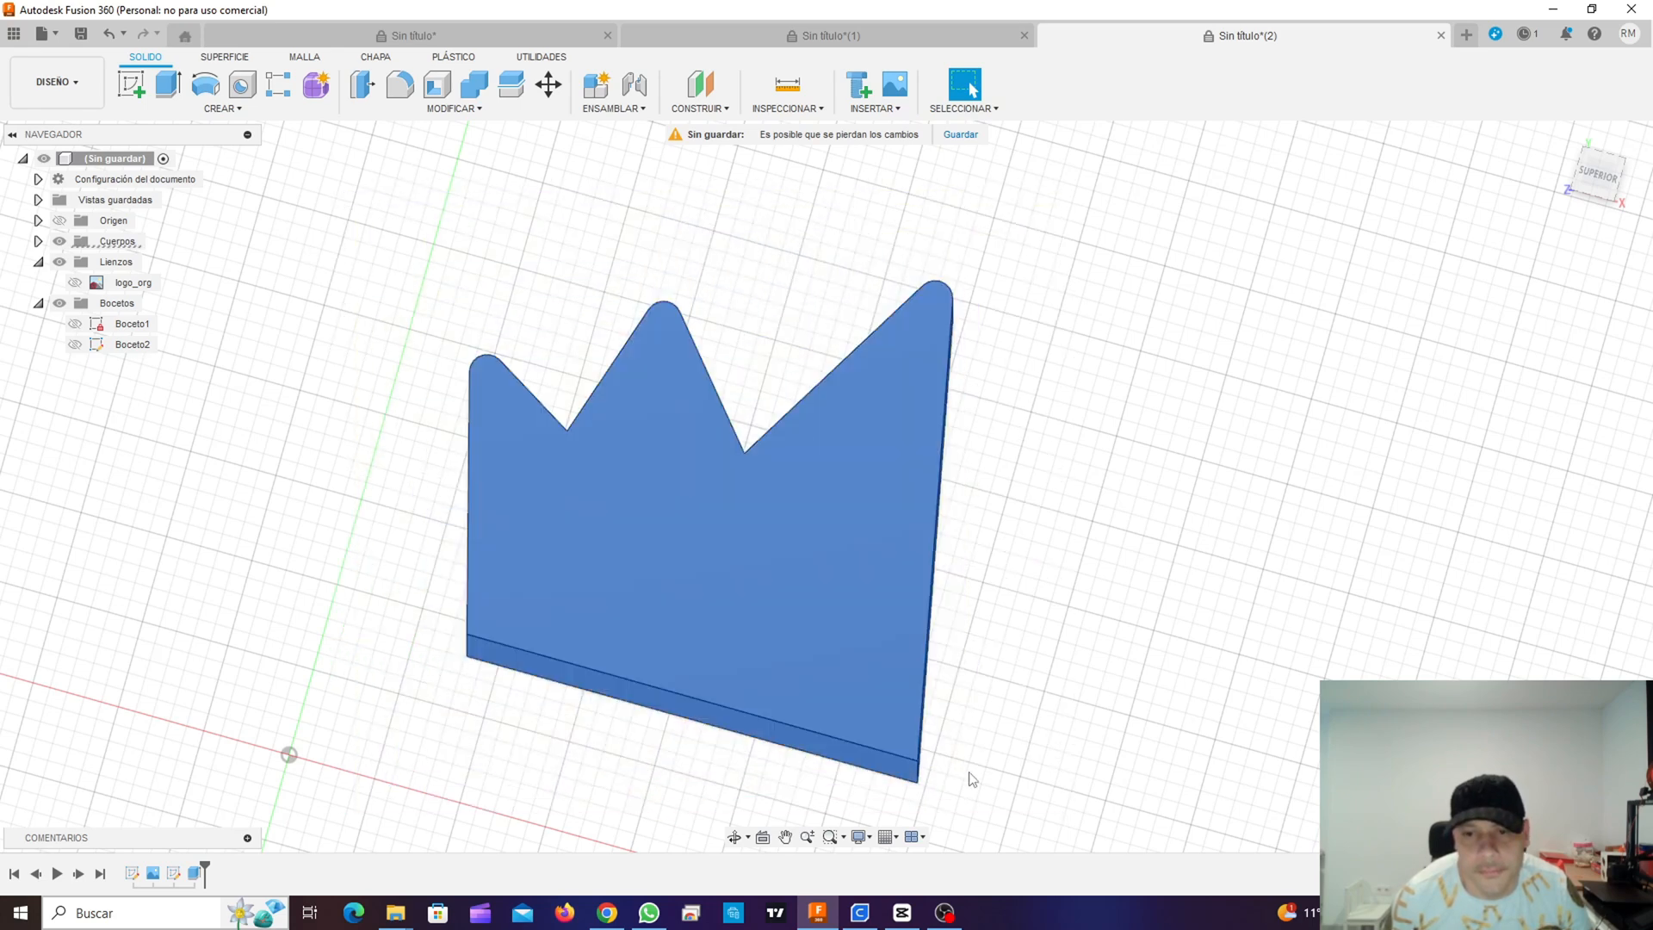
pyautogui.click(435, 86)
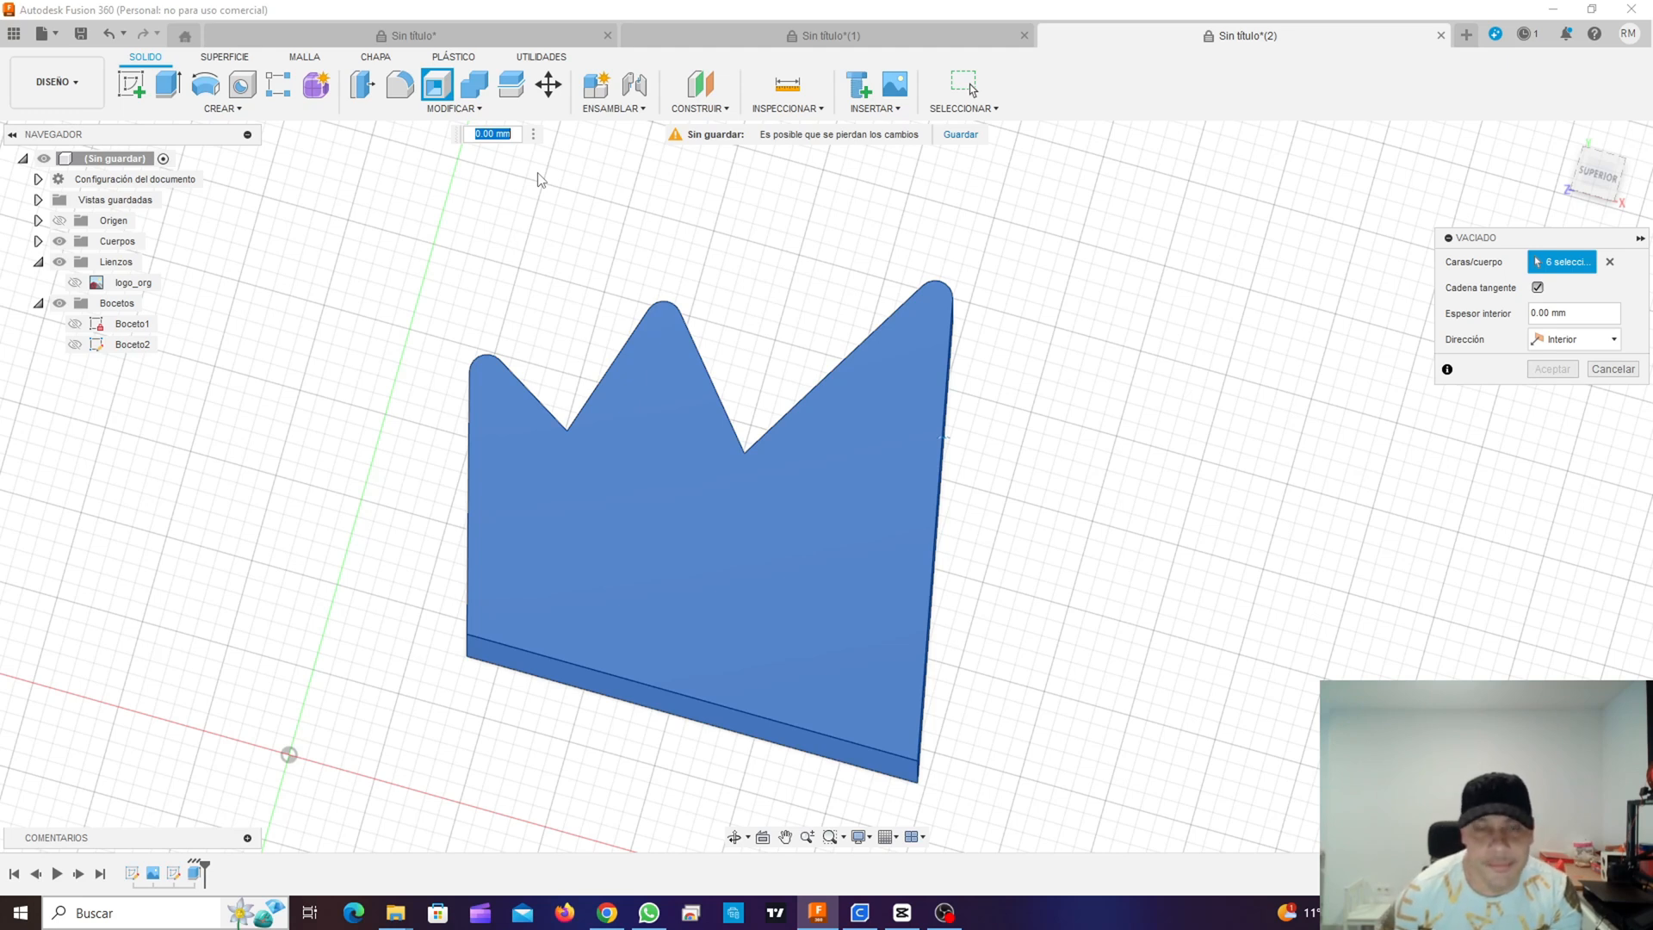
pyautogui.write('5')
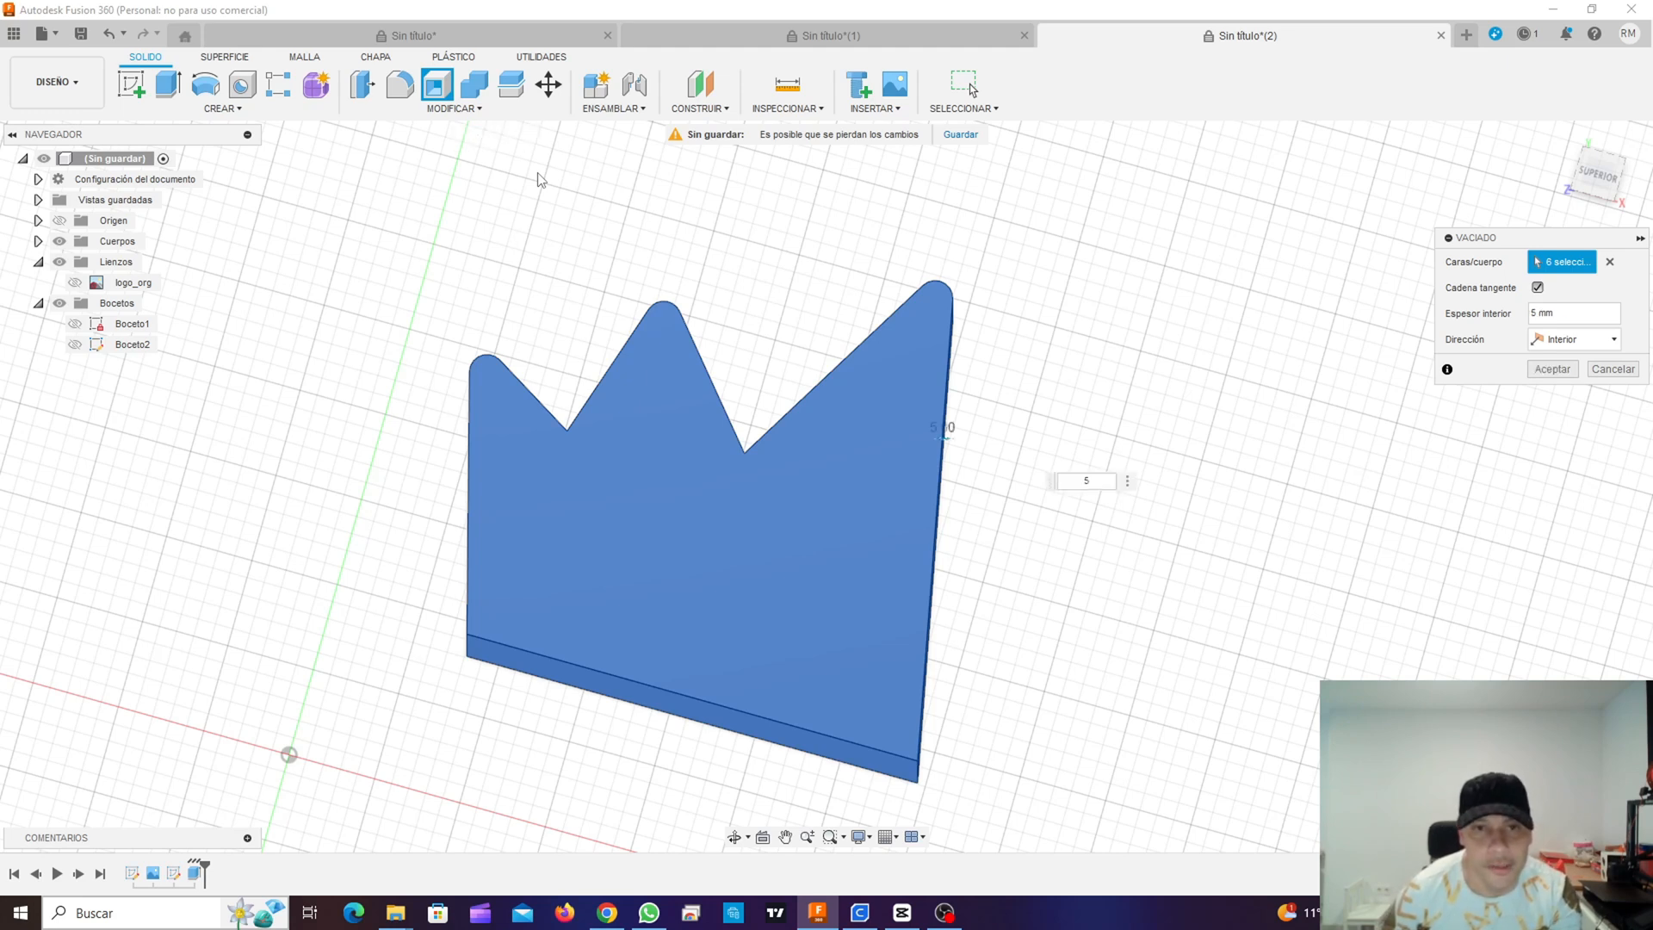
pyautogui.press('Return')
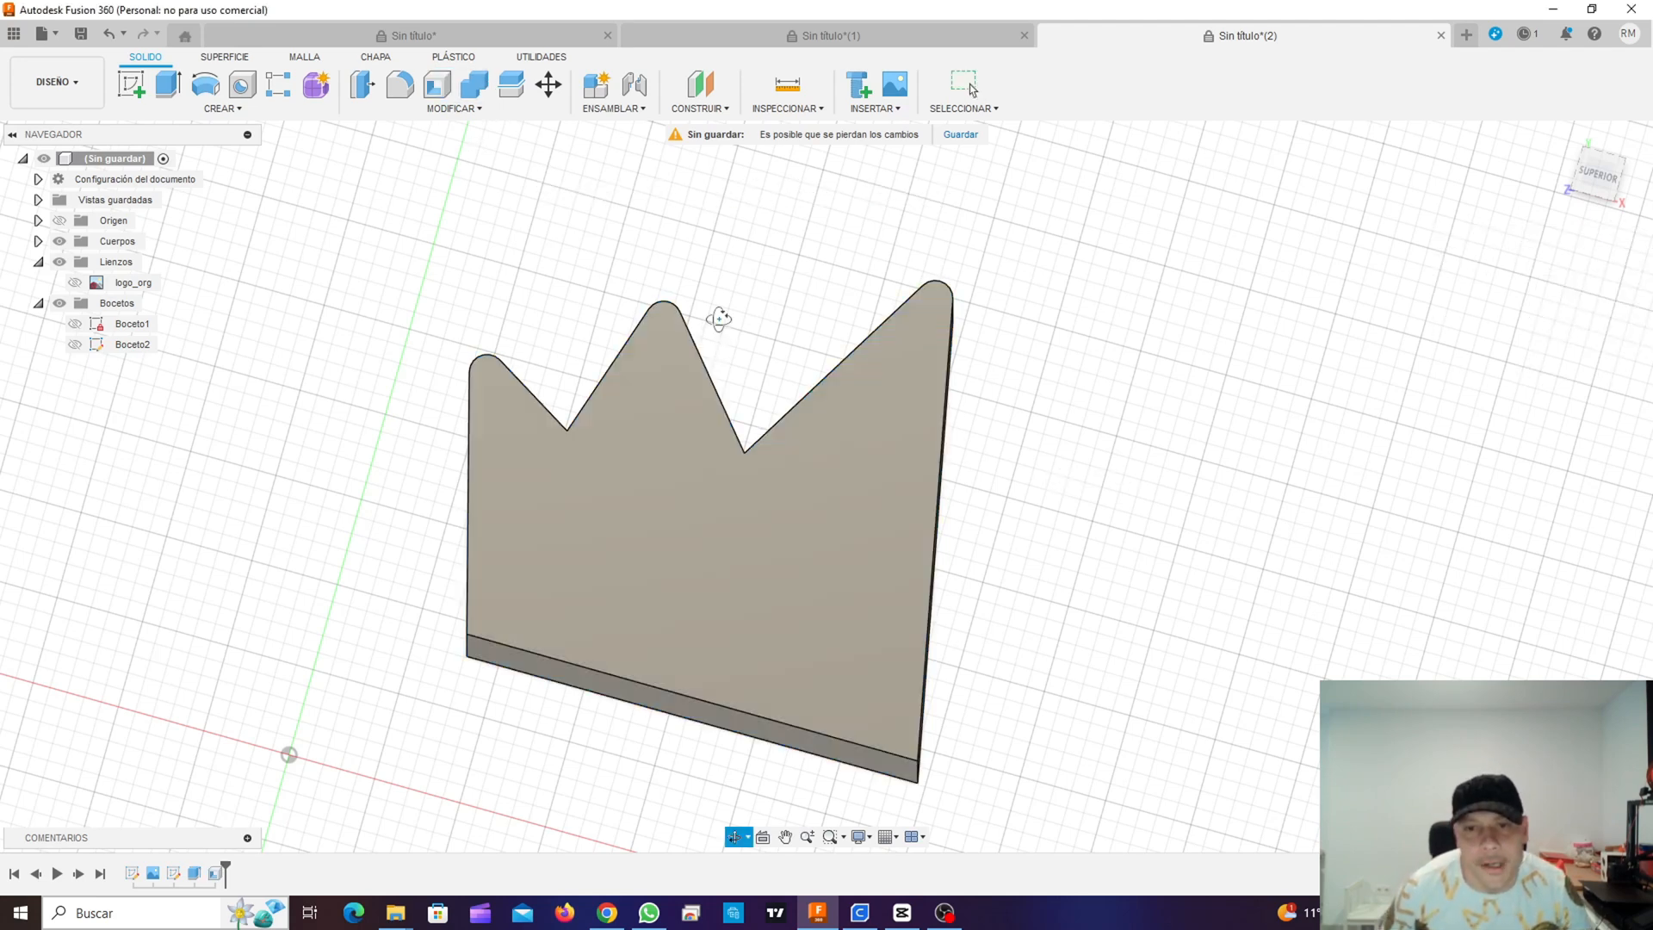
# Step: Sketch a narrow rectangle about 37 x 4.7 mm on the sloping face between the tallest tip and its adjacent notch, and finish the sketch
pyautogui.keyDown('shift'); pyautogui.moveTo(719, 319); pyautogui.dragTo(624, 405, button='middle'); pyautogui.keyUp('shift')
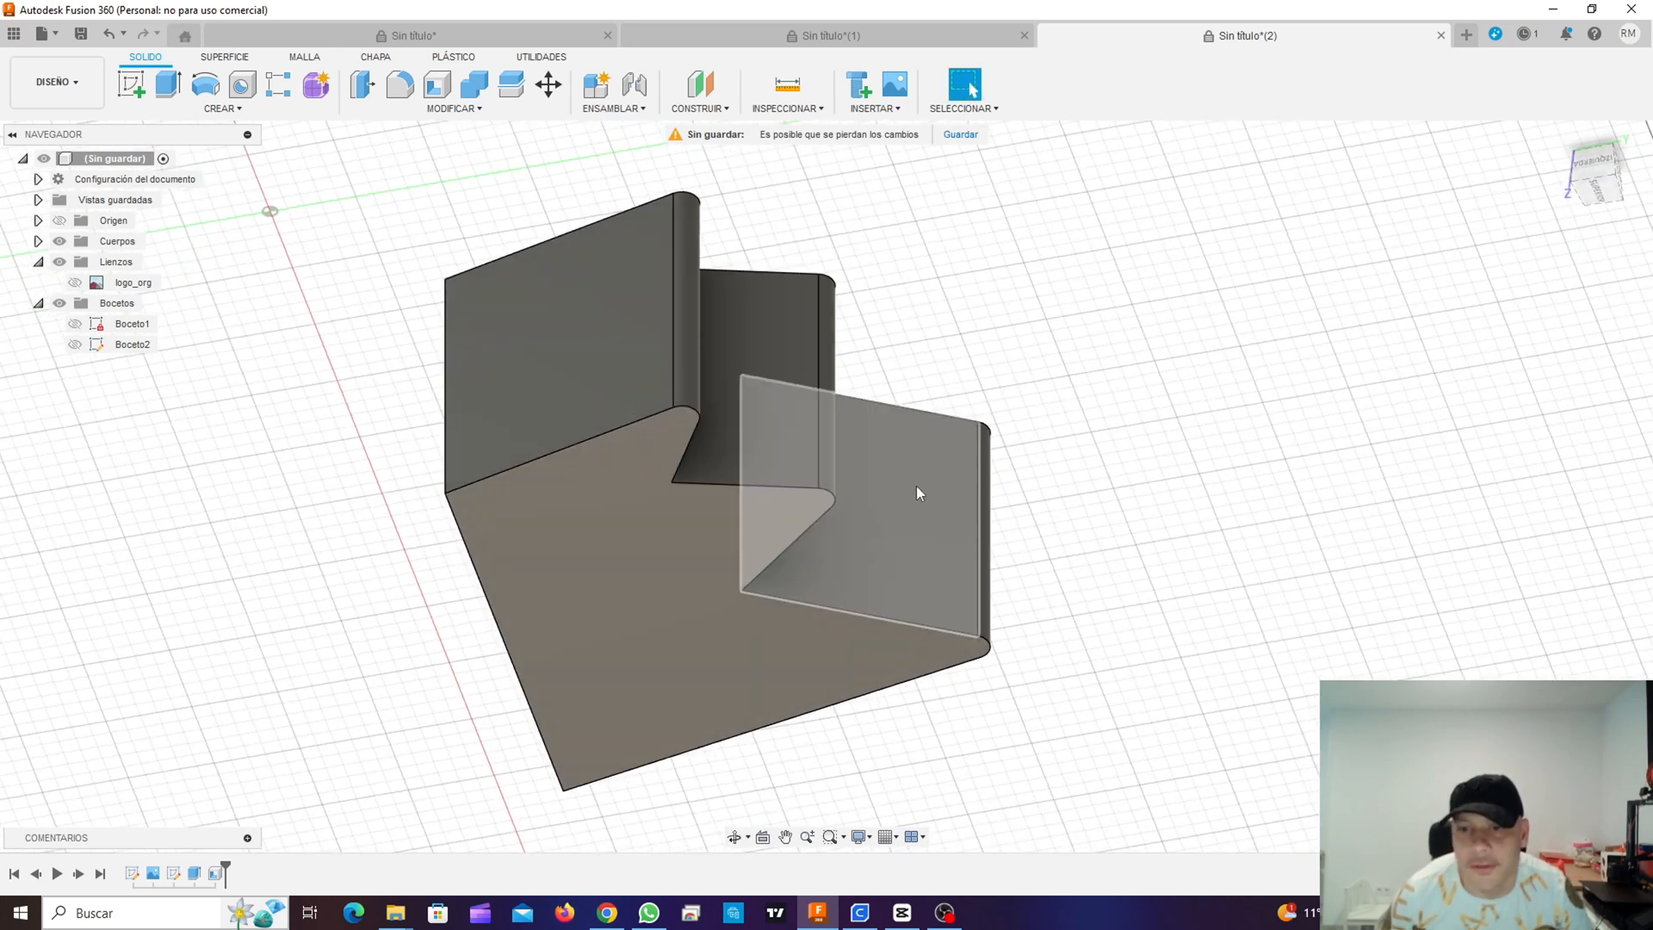
pyautogui.click(903, 512)
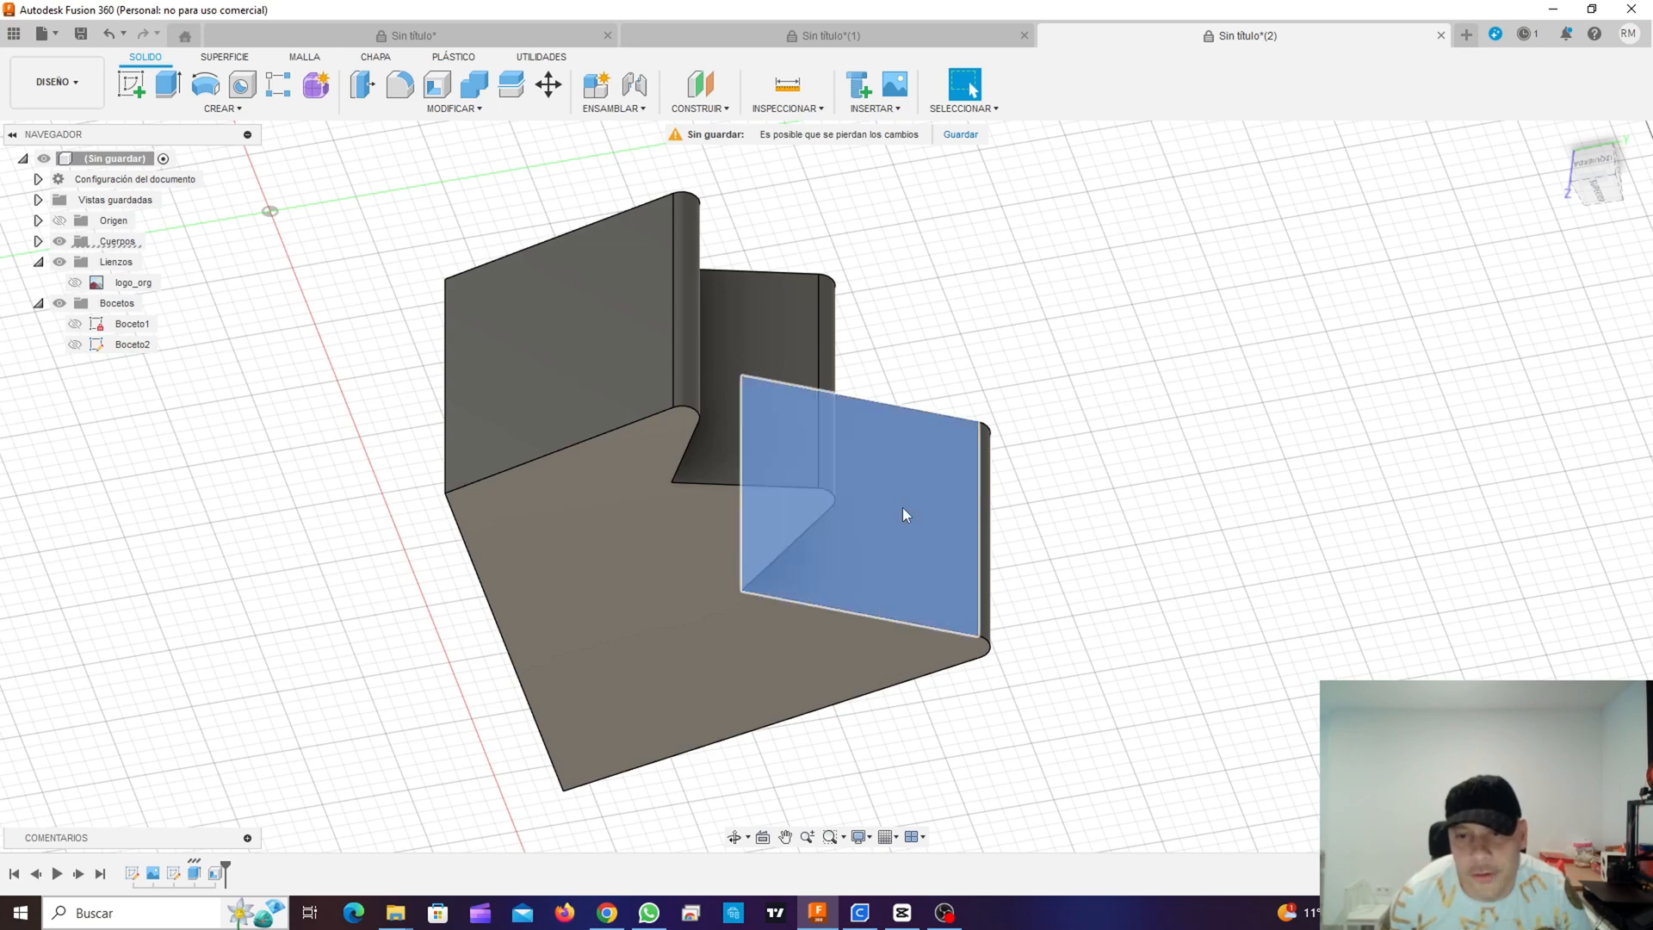
pyautogui.keyDown('shift'); pyautogui.moveTo(896, 493); pyautogui.dragTo(828, 502, button='middle'); pyautogui.keyUp('shift')
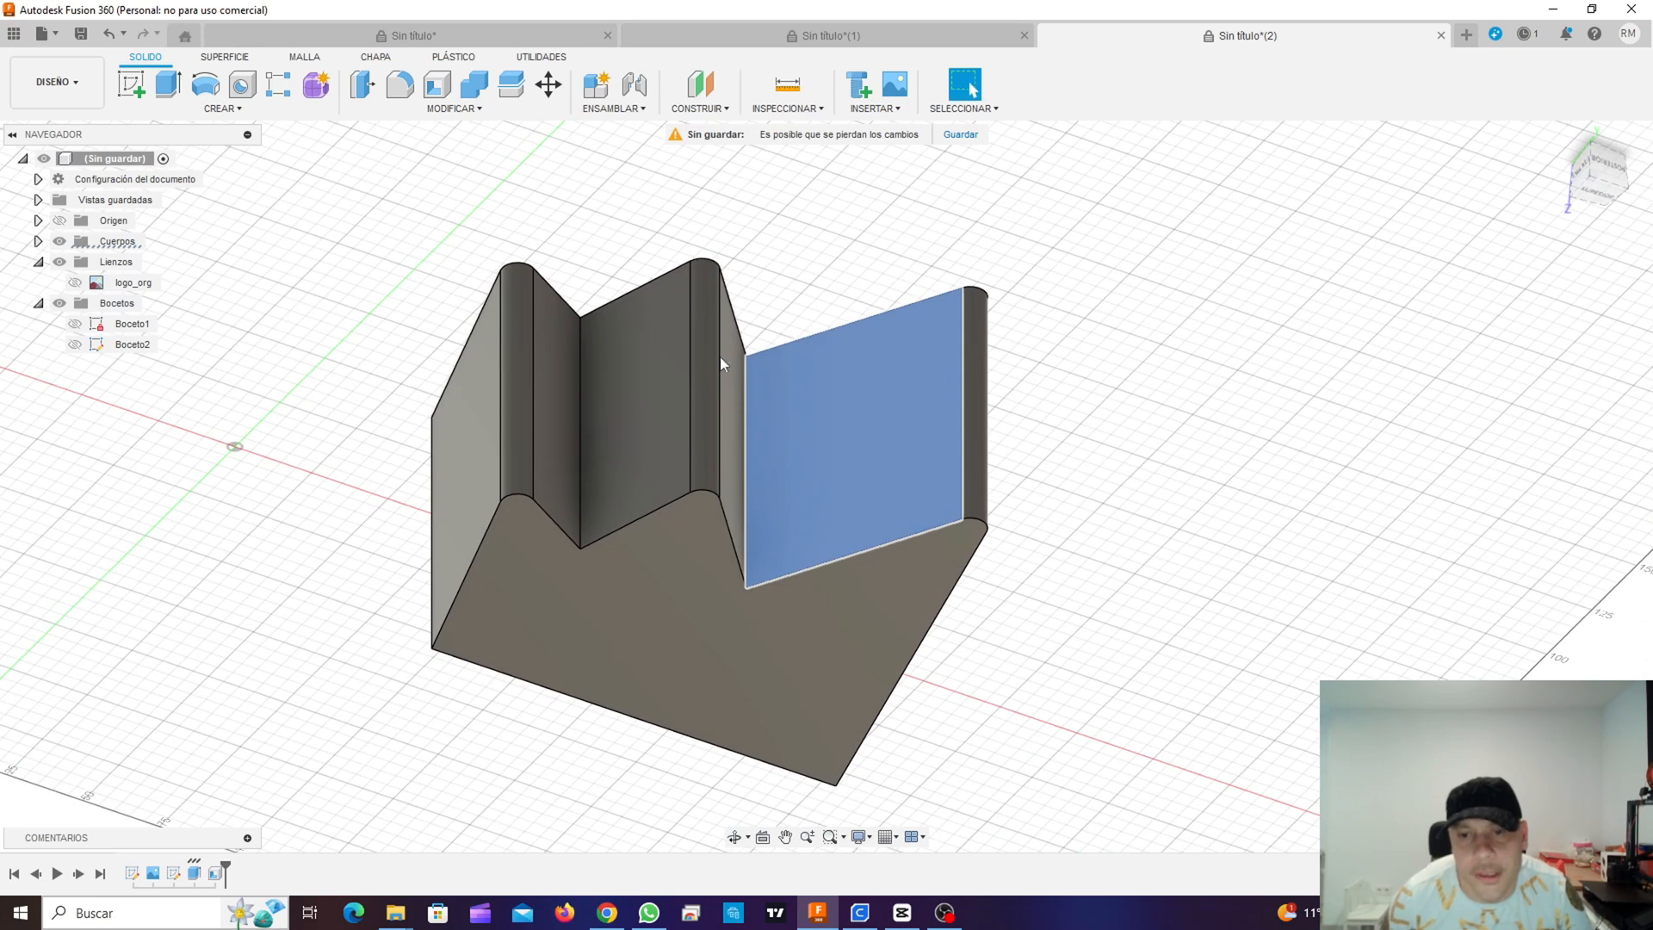
pyautogui.click(130, 85)
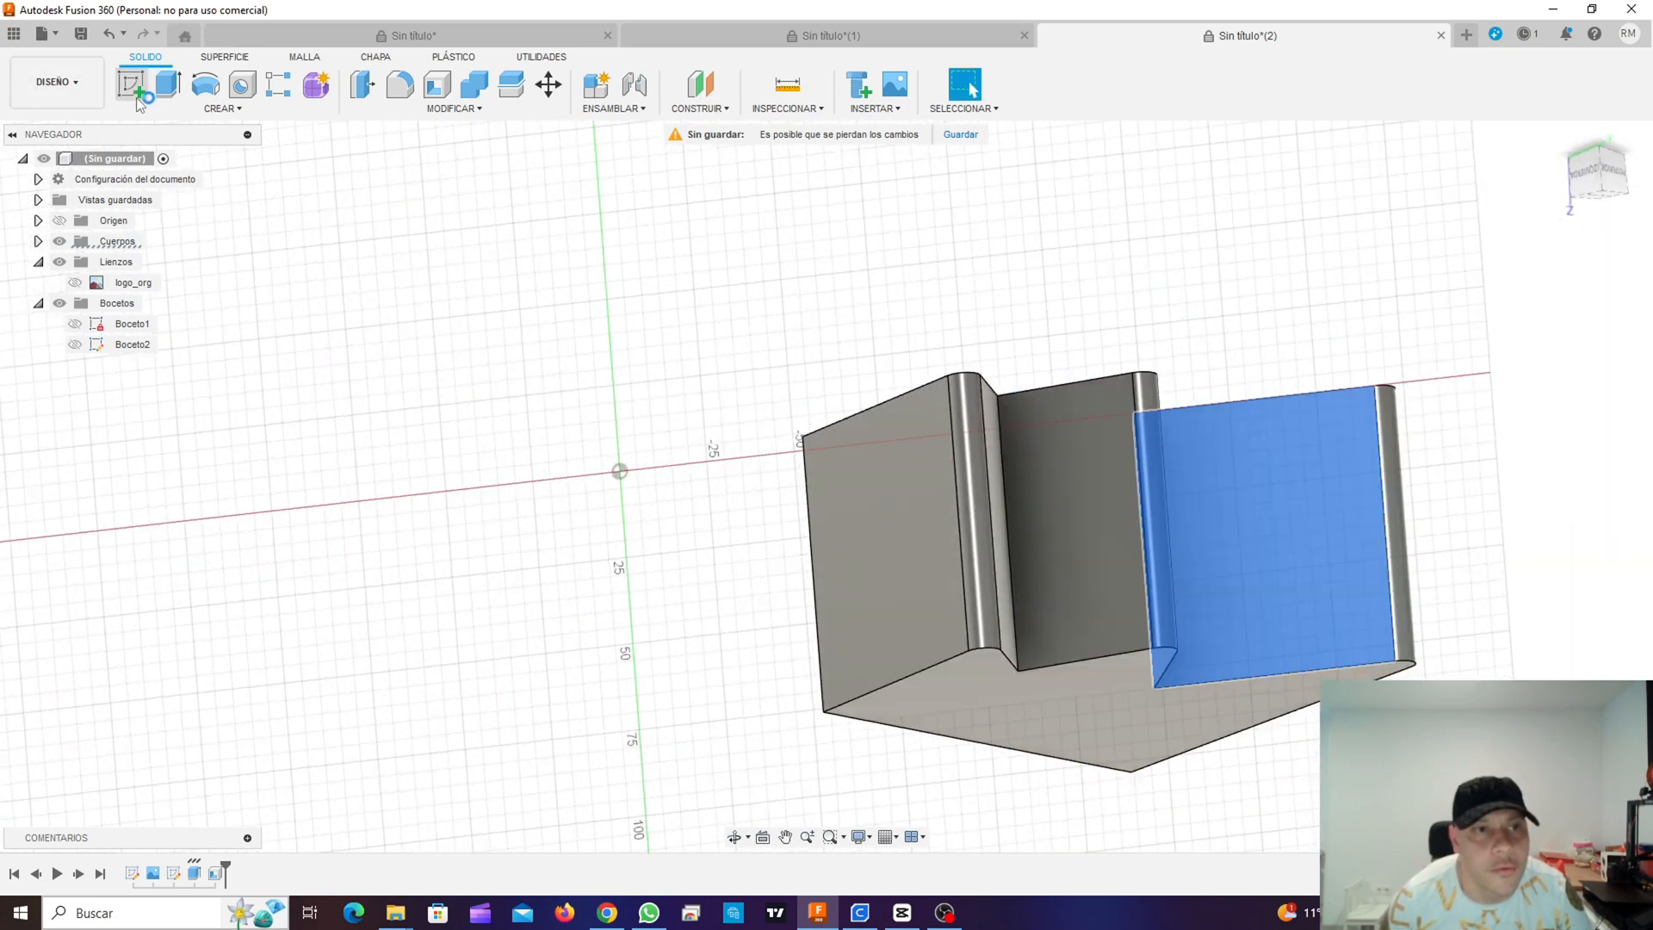
pyautogui.moveTo(1157, 646)
pyautogui.keyDown('shift'); pyautogui.mouseDown(button='middle')
pyautogui.moveTo(1158, 618)
pyautogui.moveTo(721, 463)
pyautogui.mouseUp(button='middle'); pyautogui.keyUp('shift')
pyautogui.click(895, 441)
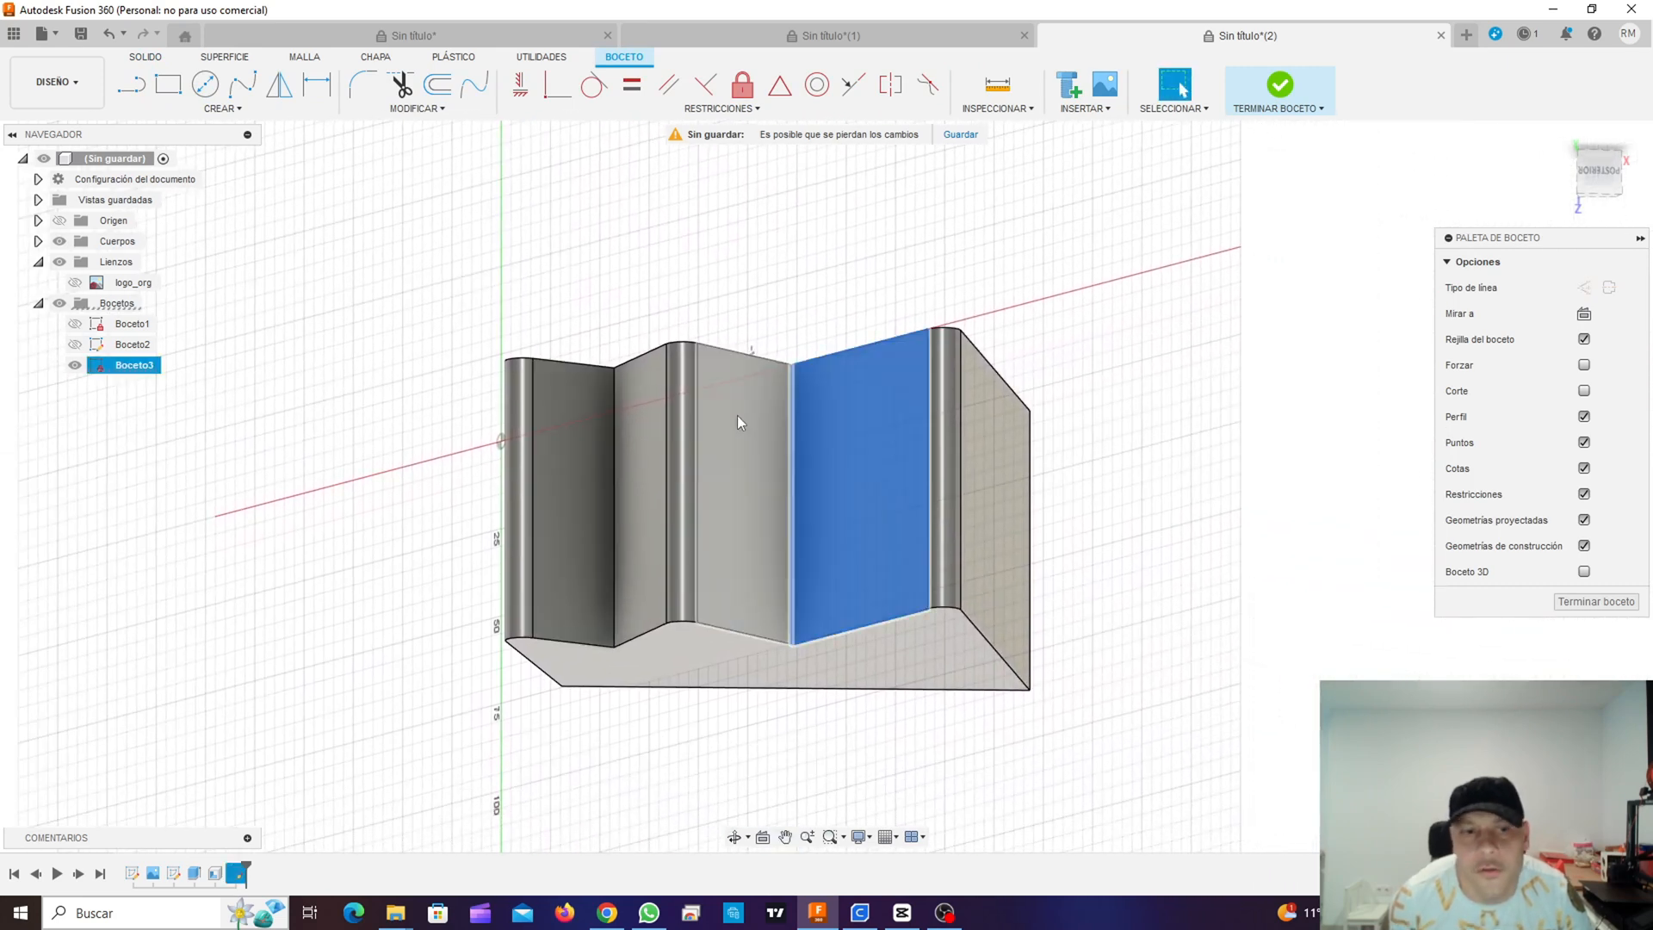
pyautogui.click(169, 86)
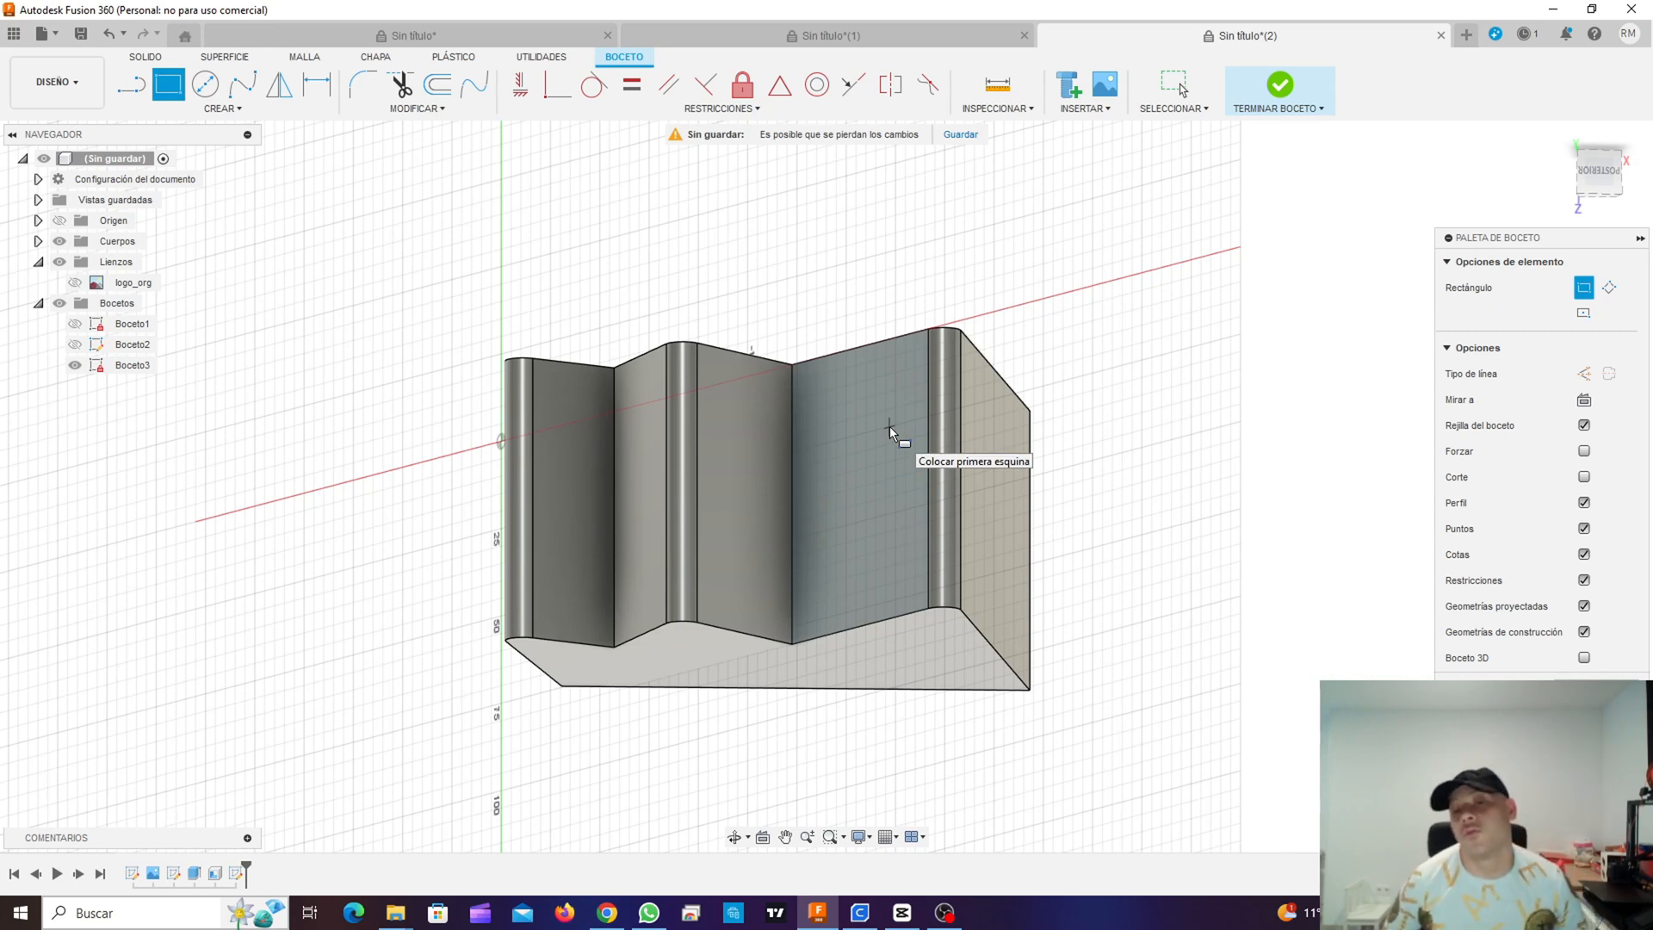
pyautogui.click(827, 496)
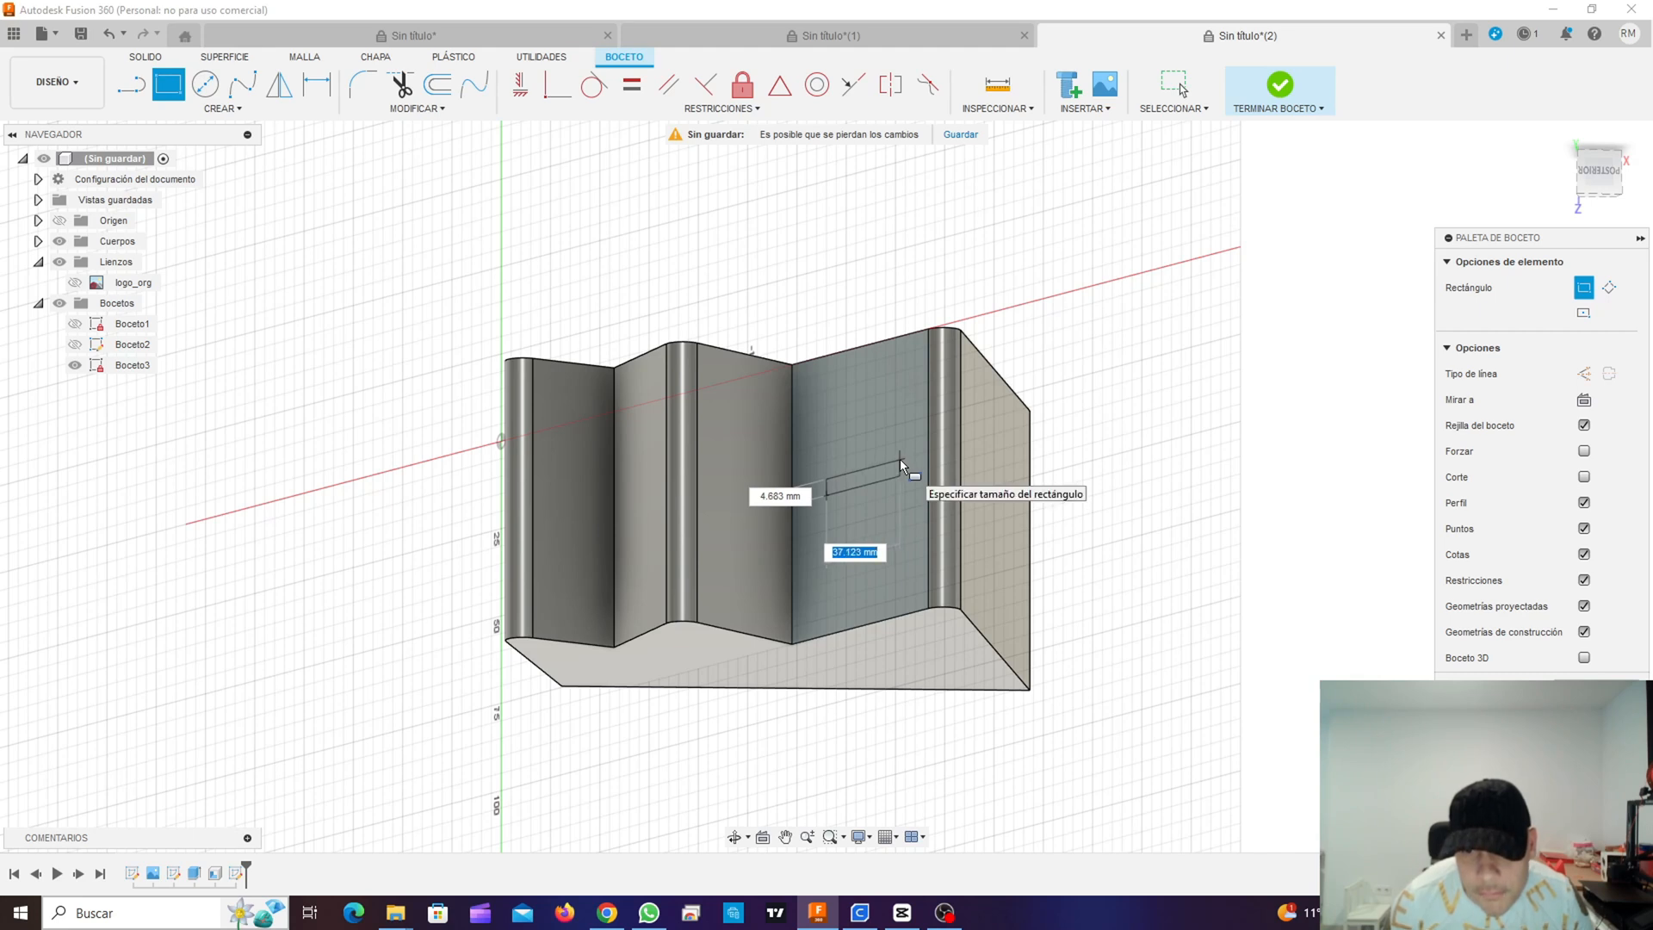
pyautogui.click(899, 468)
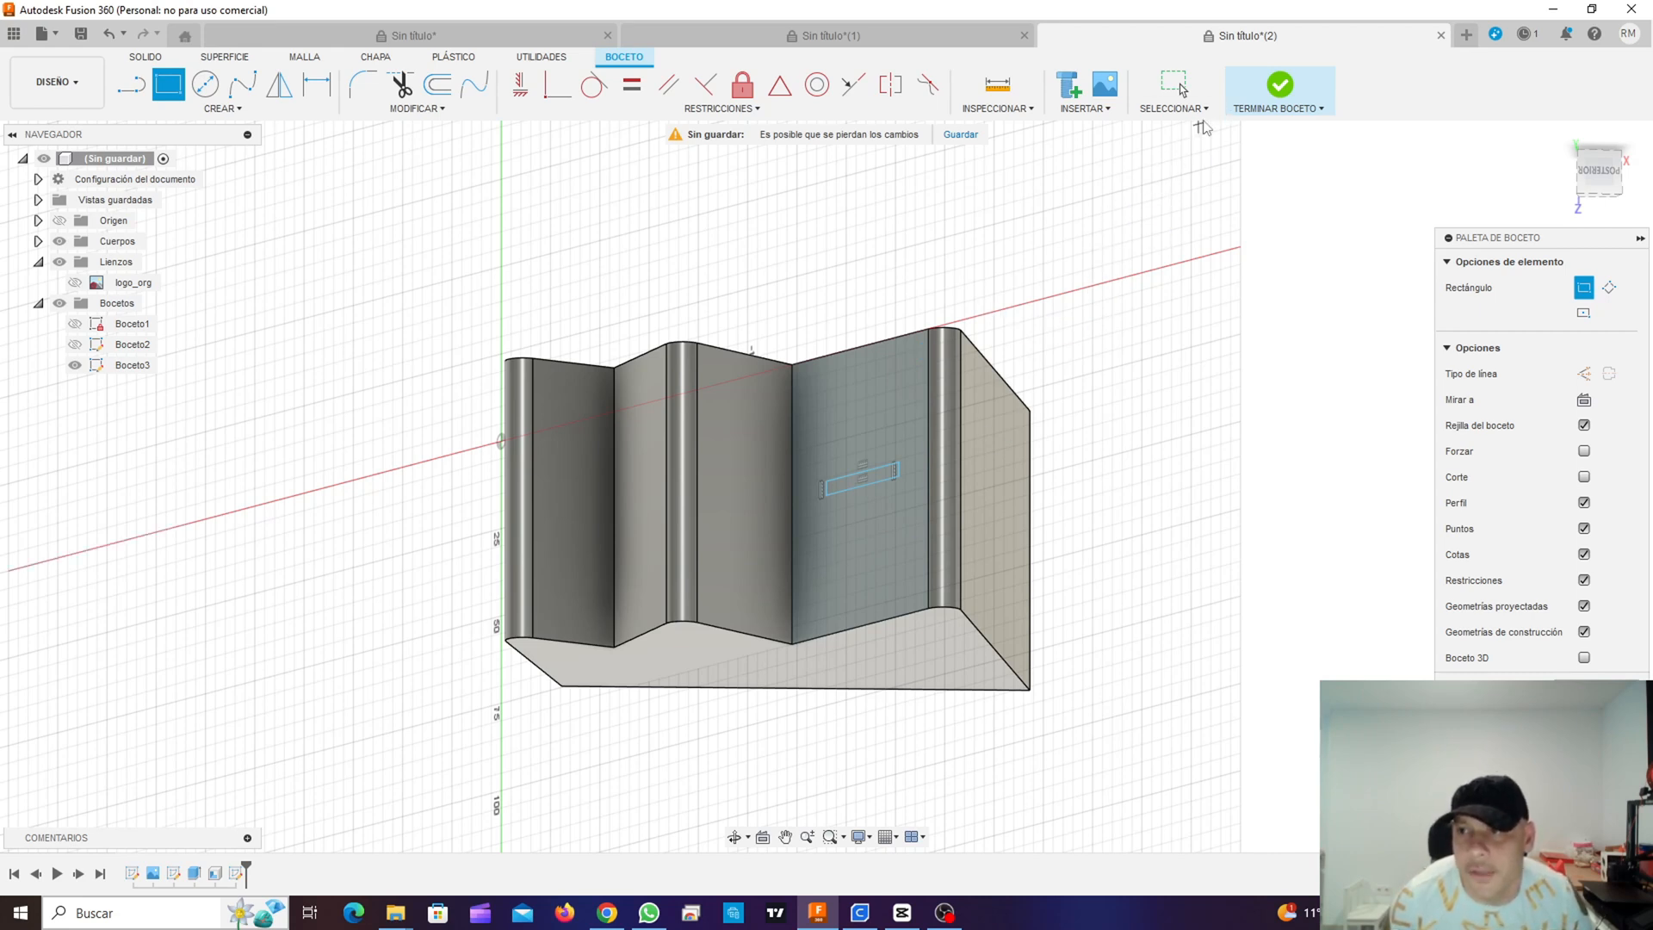
pyautogui.click(1274, 90)
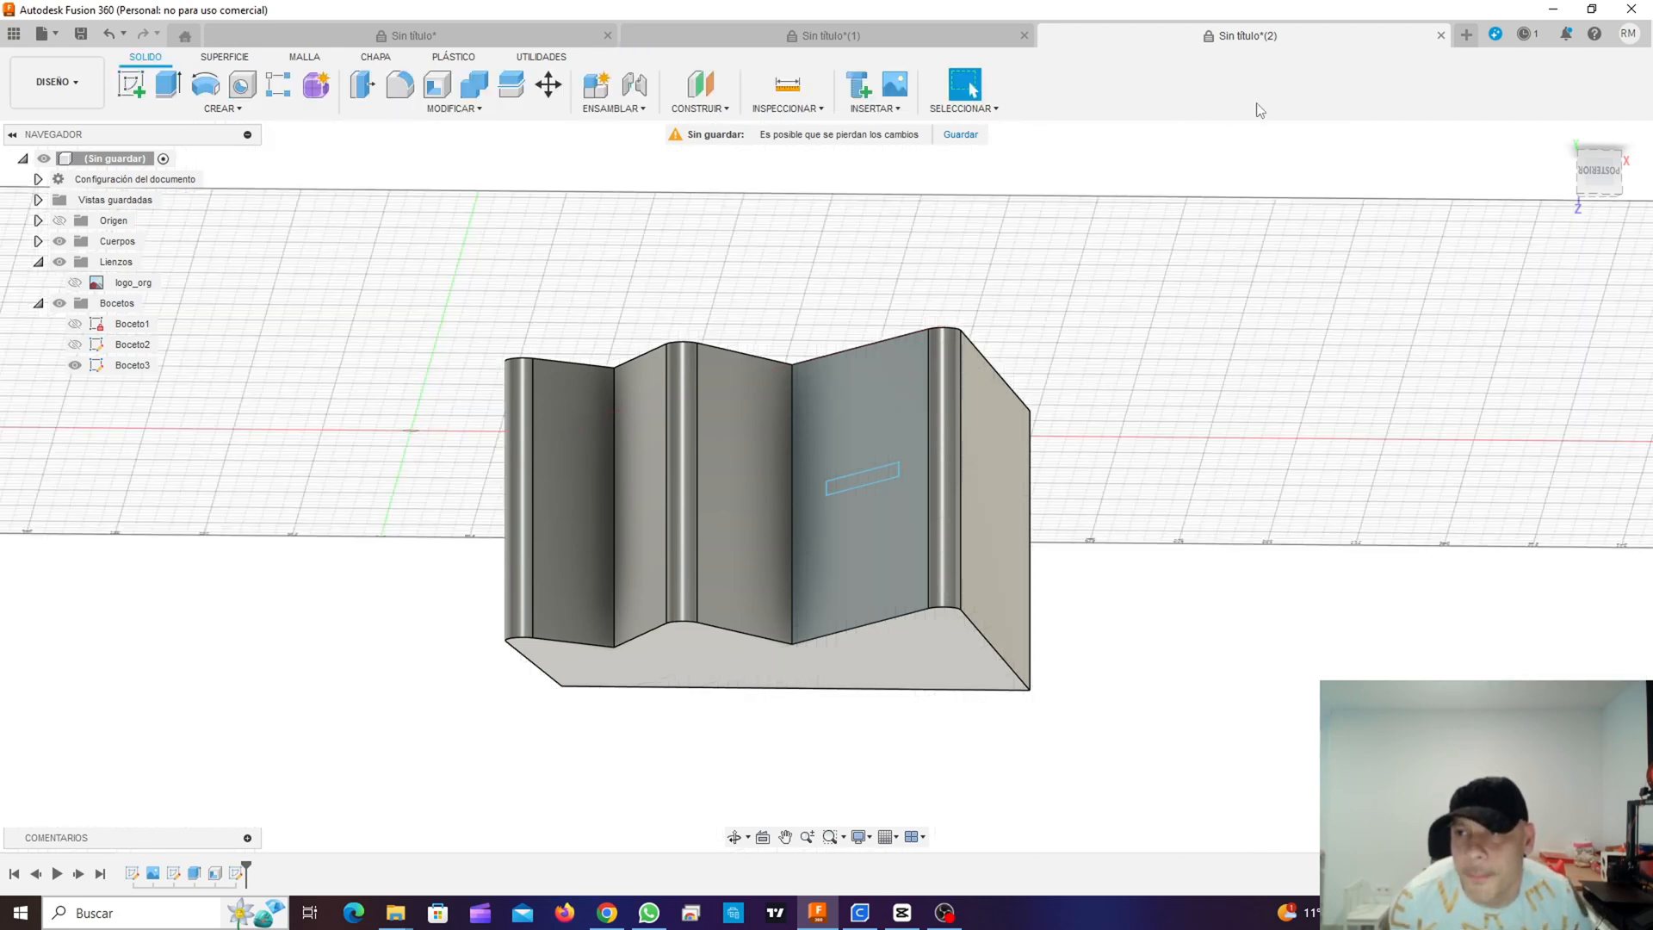
# Step: Cut the narrow rectangle 10 mm inward through the sloping wall with Extrude to make the slot
pyautogui.keyDown('shift'); pyautogui.moveTo(913, 463); pyautogui.dragTo(914, 417, button='middle'); pyautogui.keyUp('shift')
pyautogui.scroll(1, 914, 417)
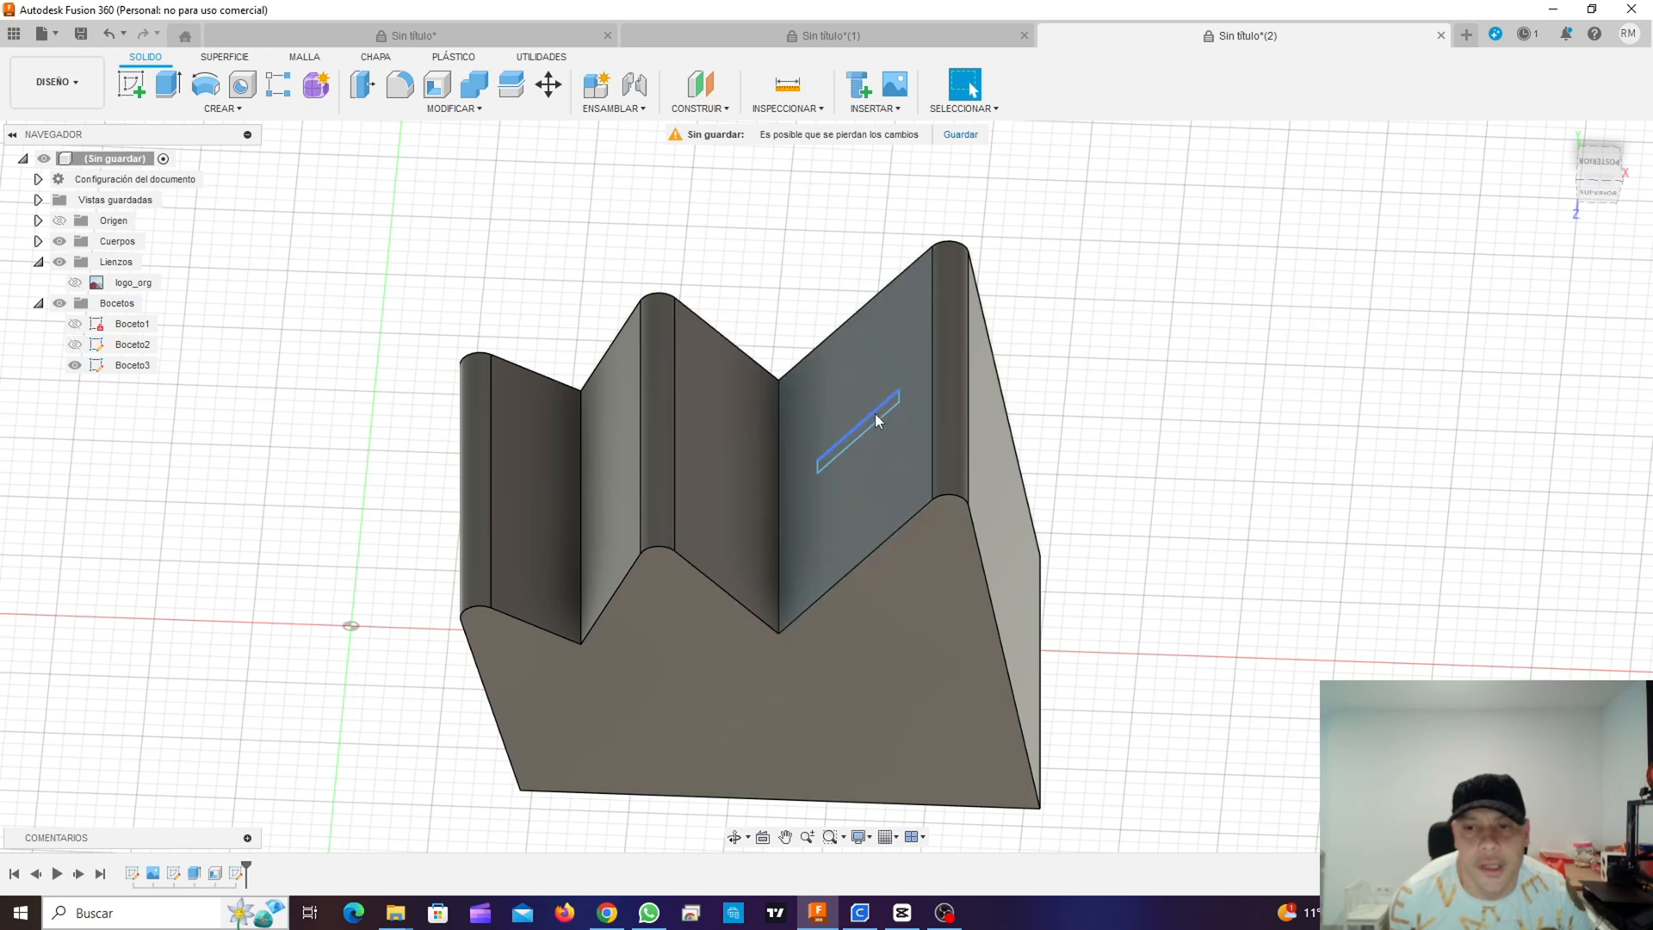
pyautogui.click(899, 394)
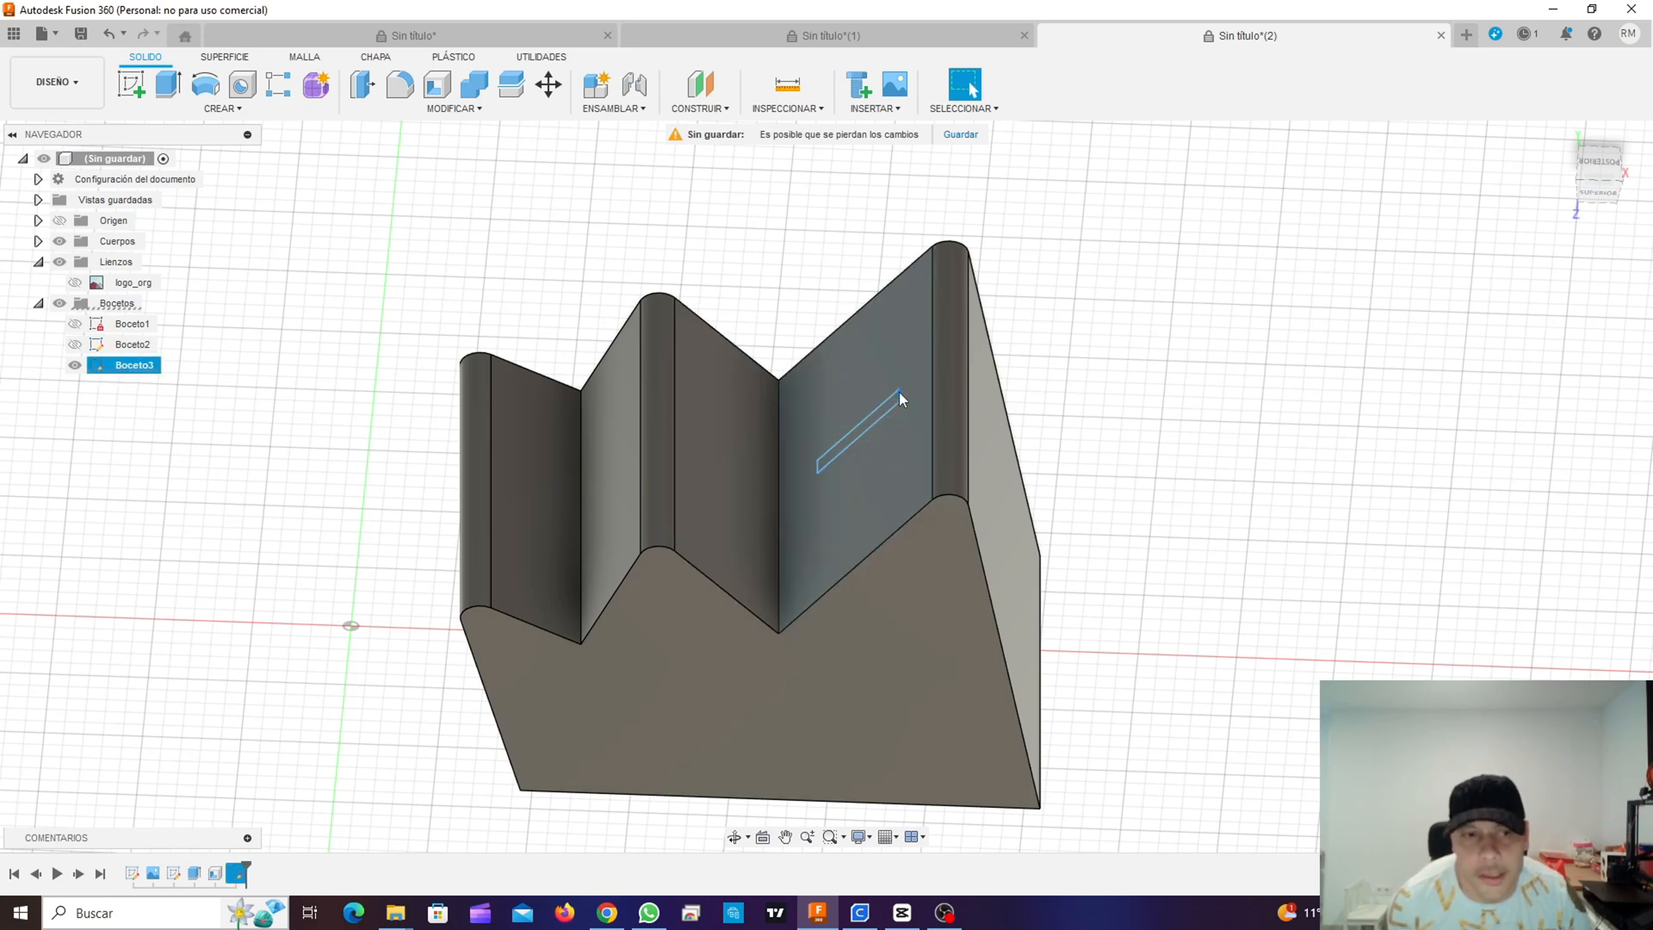
pyautogui.click(157, 97)
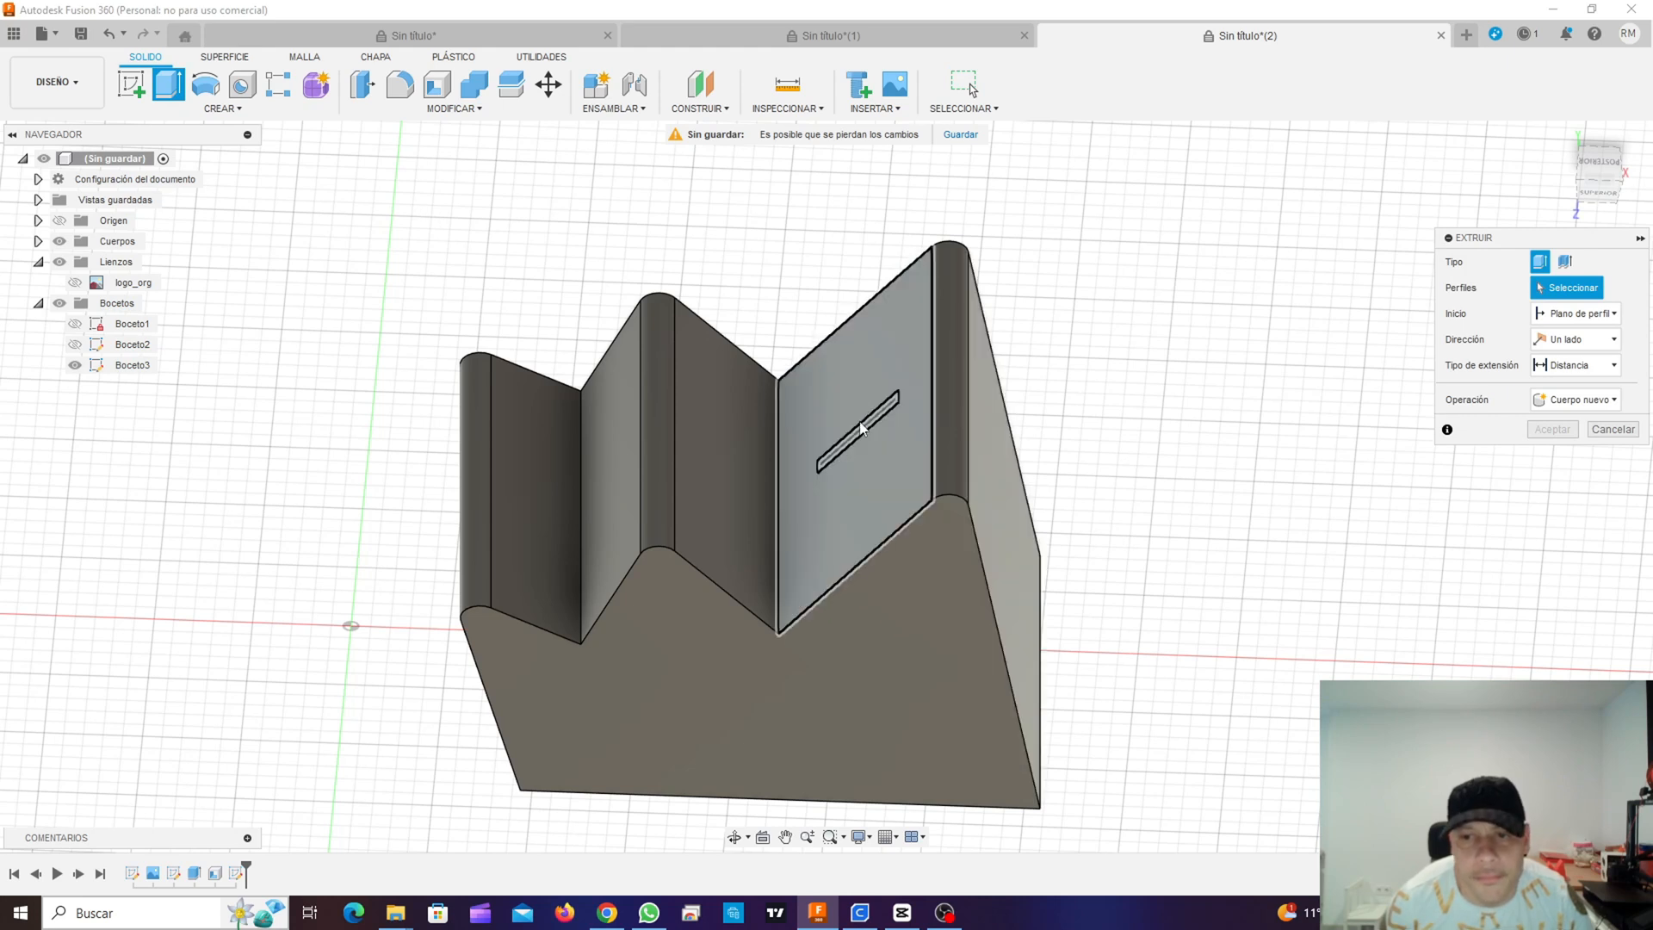
pyautogui.click(858, 430)
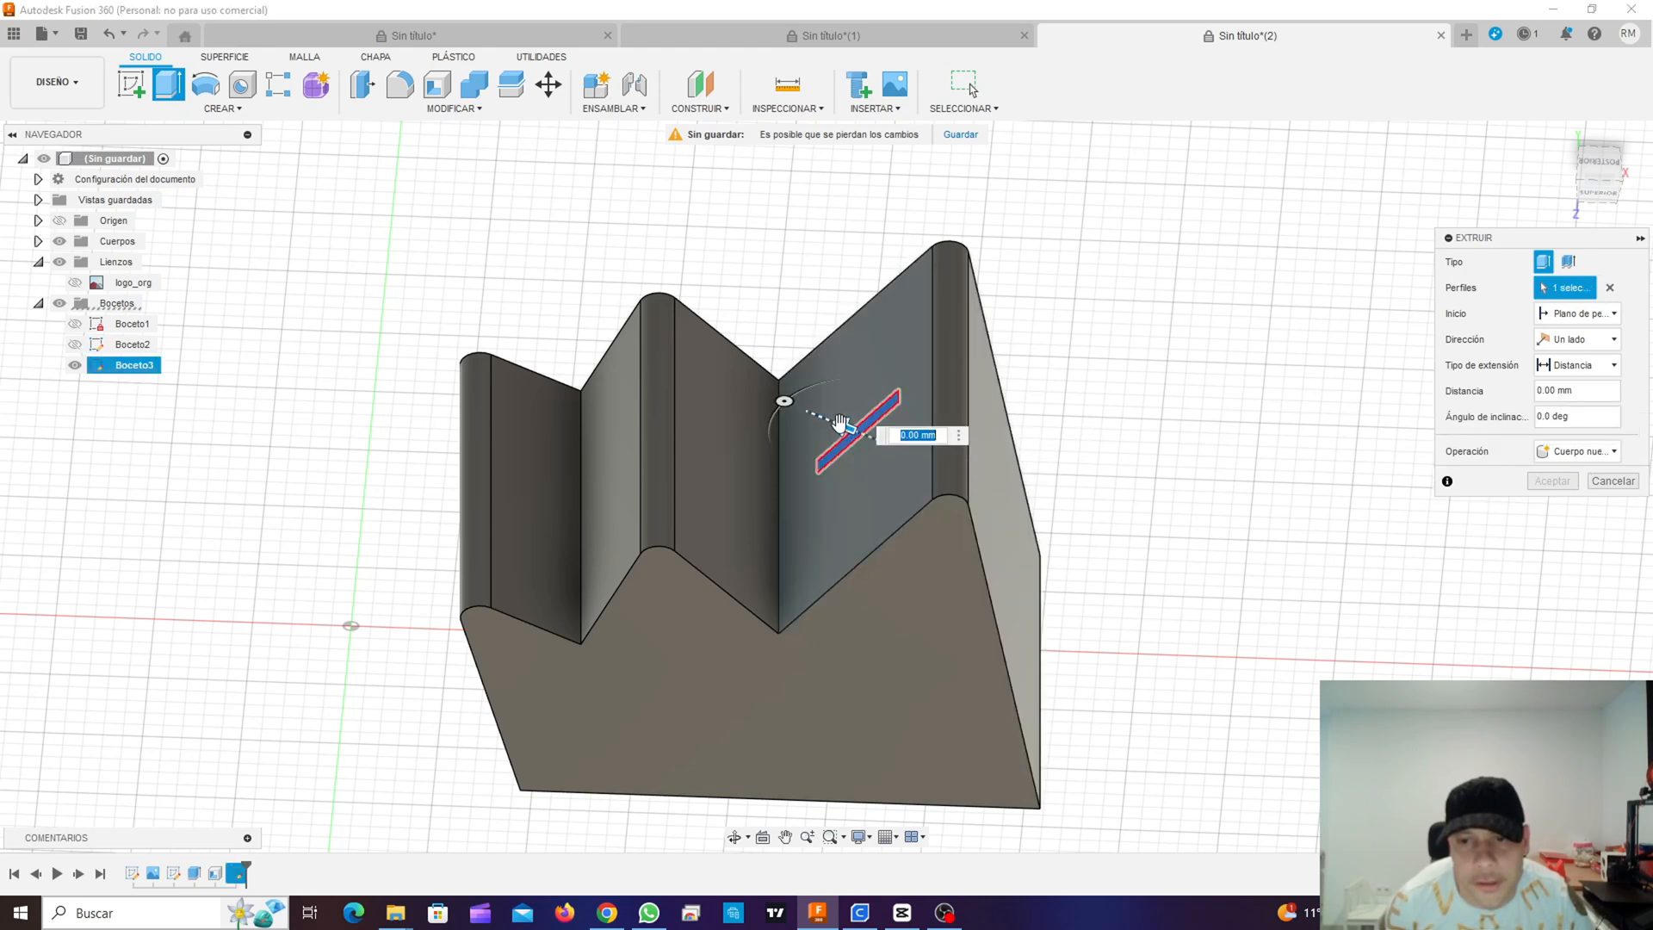
pyautogui.moveTo(841, 421); pyautogui.dragTo(857, 439)
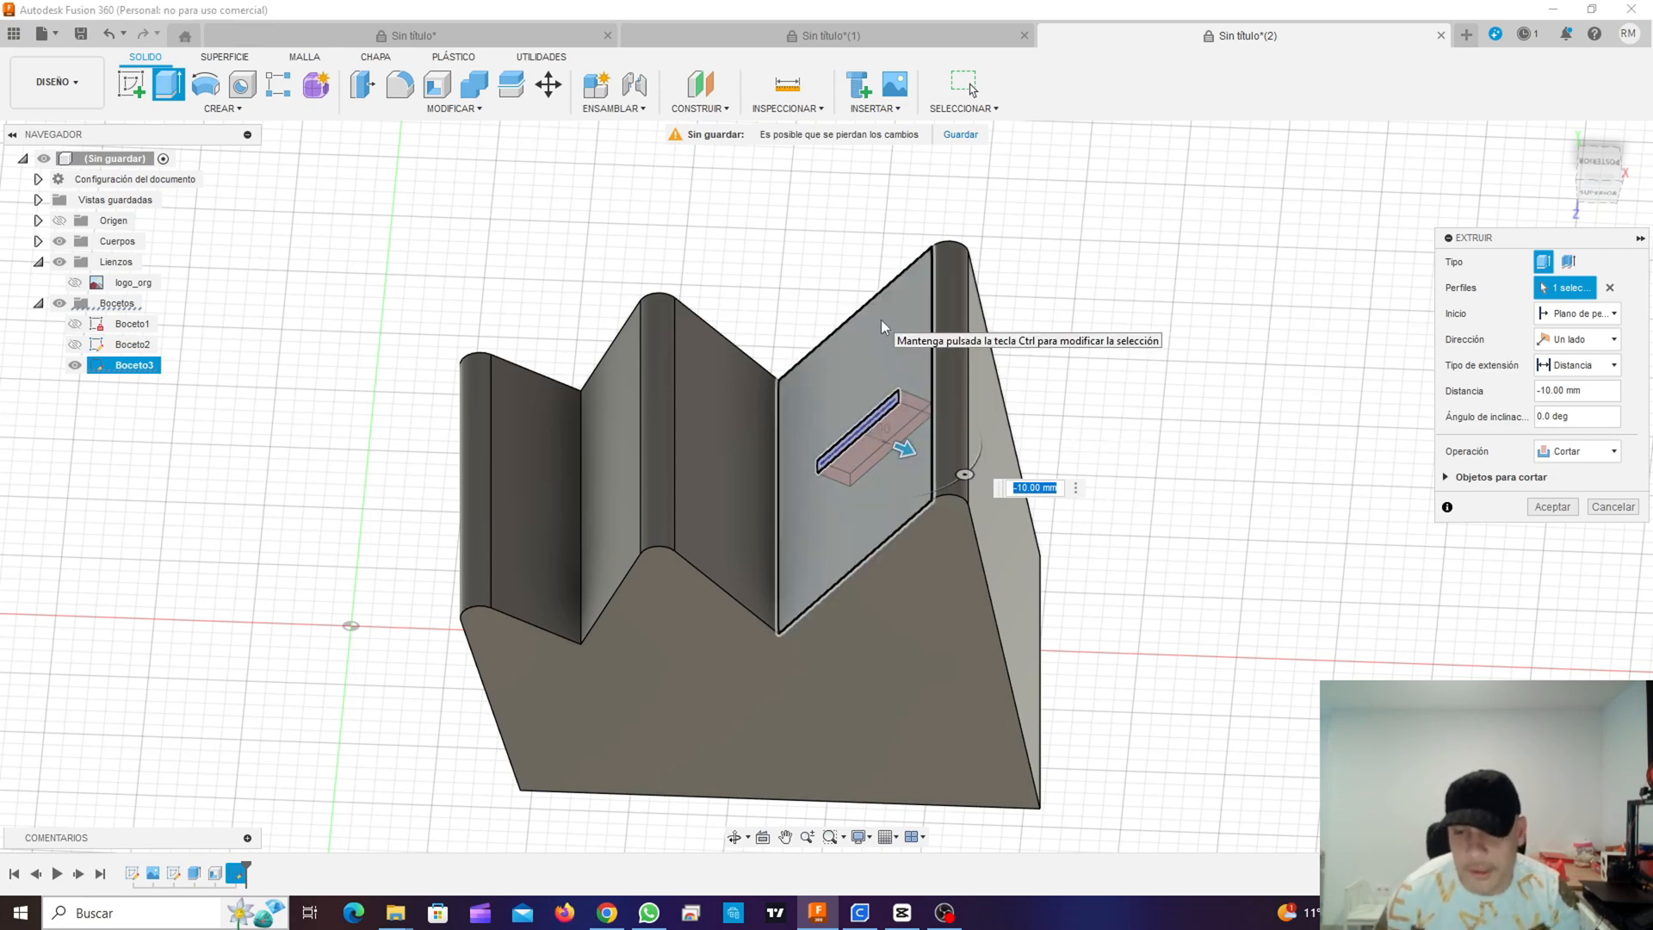
pyautogui.press('Return')
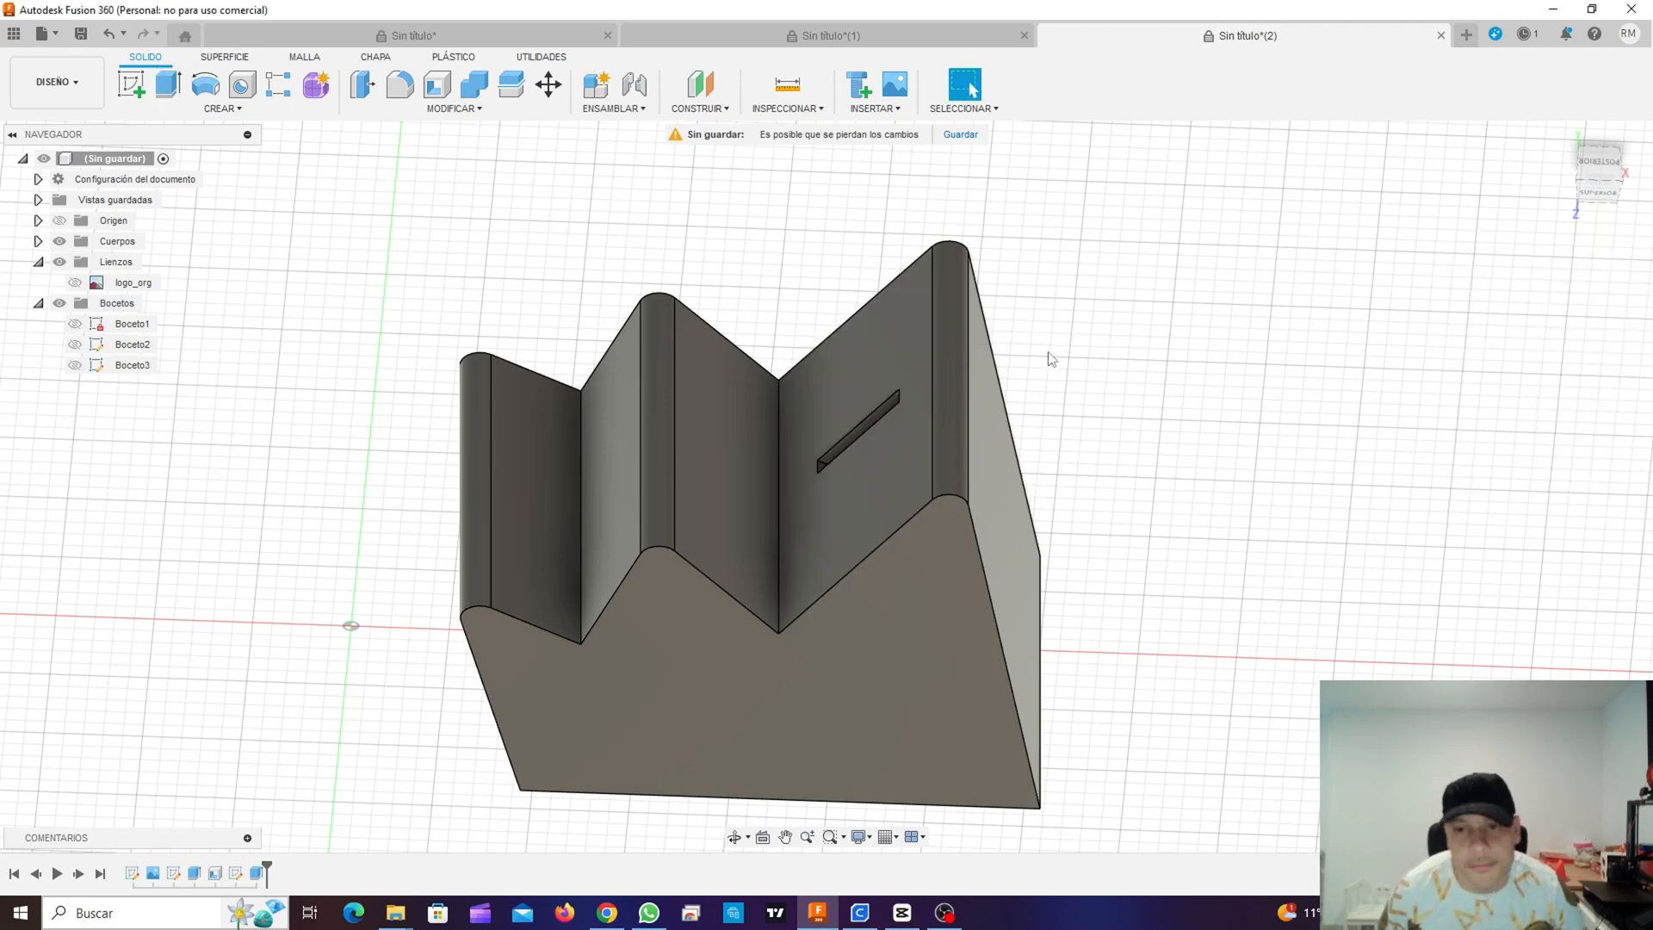
# Step: Start a sketch on the large flat rectangular face opposite the crown's three tips
pyautogui.keyDown('shift'); pyautogui.moveTo(859, 376); pyautogui.dragTo(852, 178, button='middle'); pyautogui.keyUp('shift')
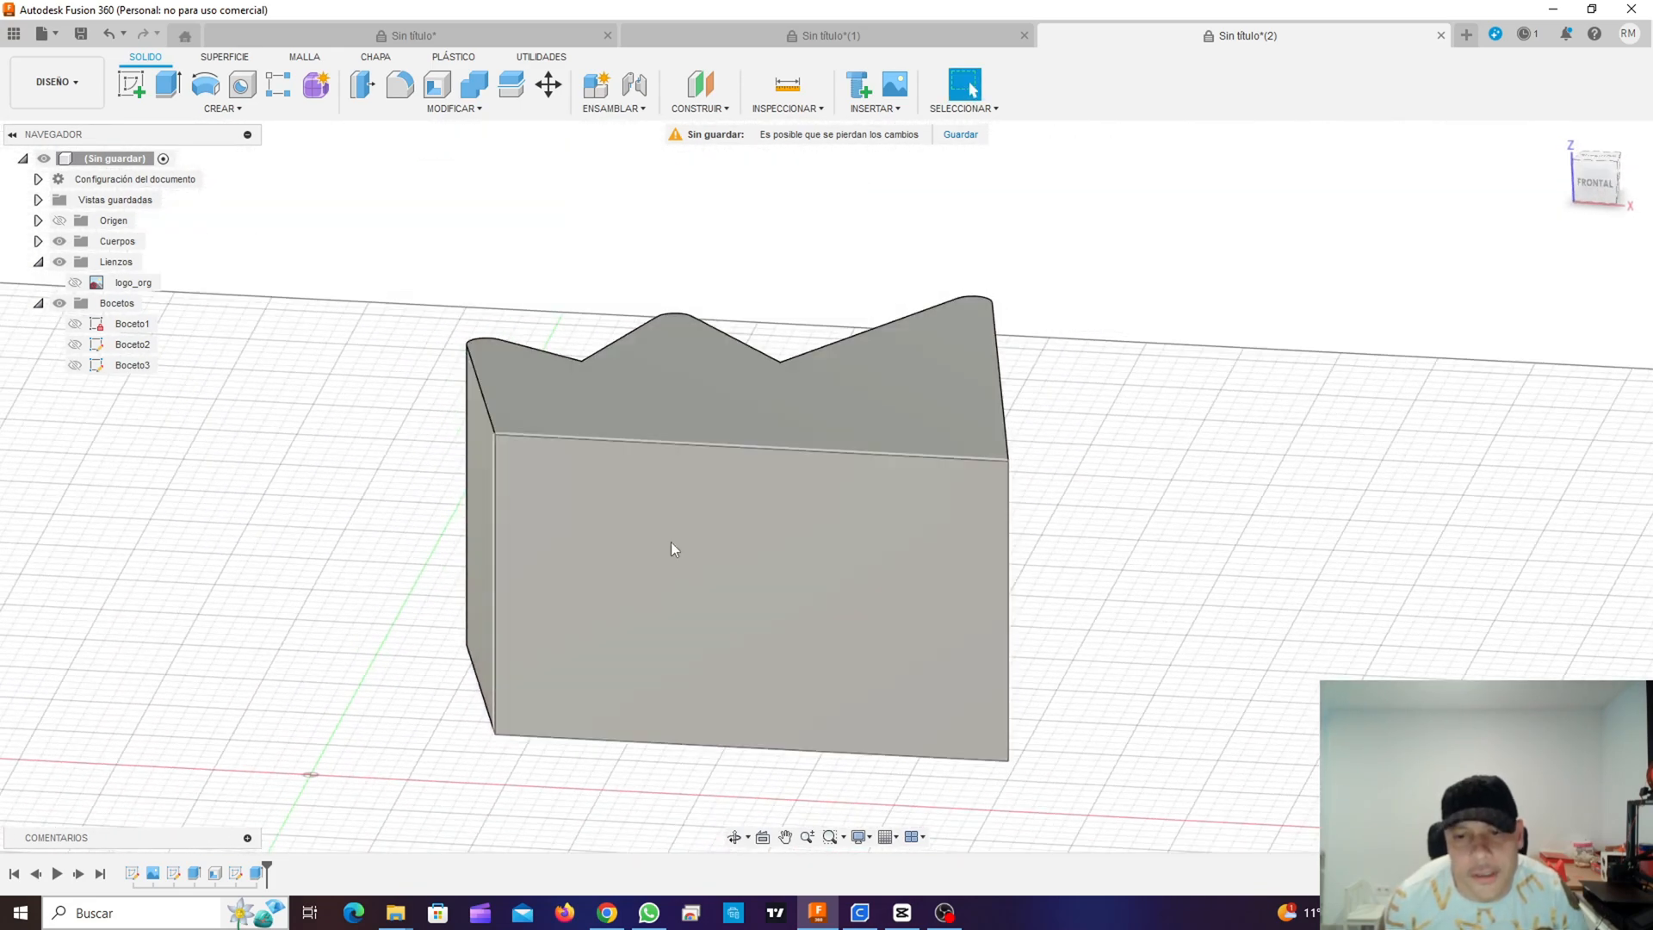
pyautogui.keyDown('shift'); pyautogui.moveTo(756, 483); pyautogui.dragTo(757, 445, button='middle'); pyautogui.keyUp('shift')
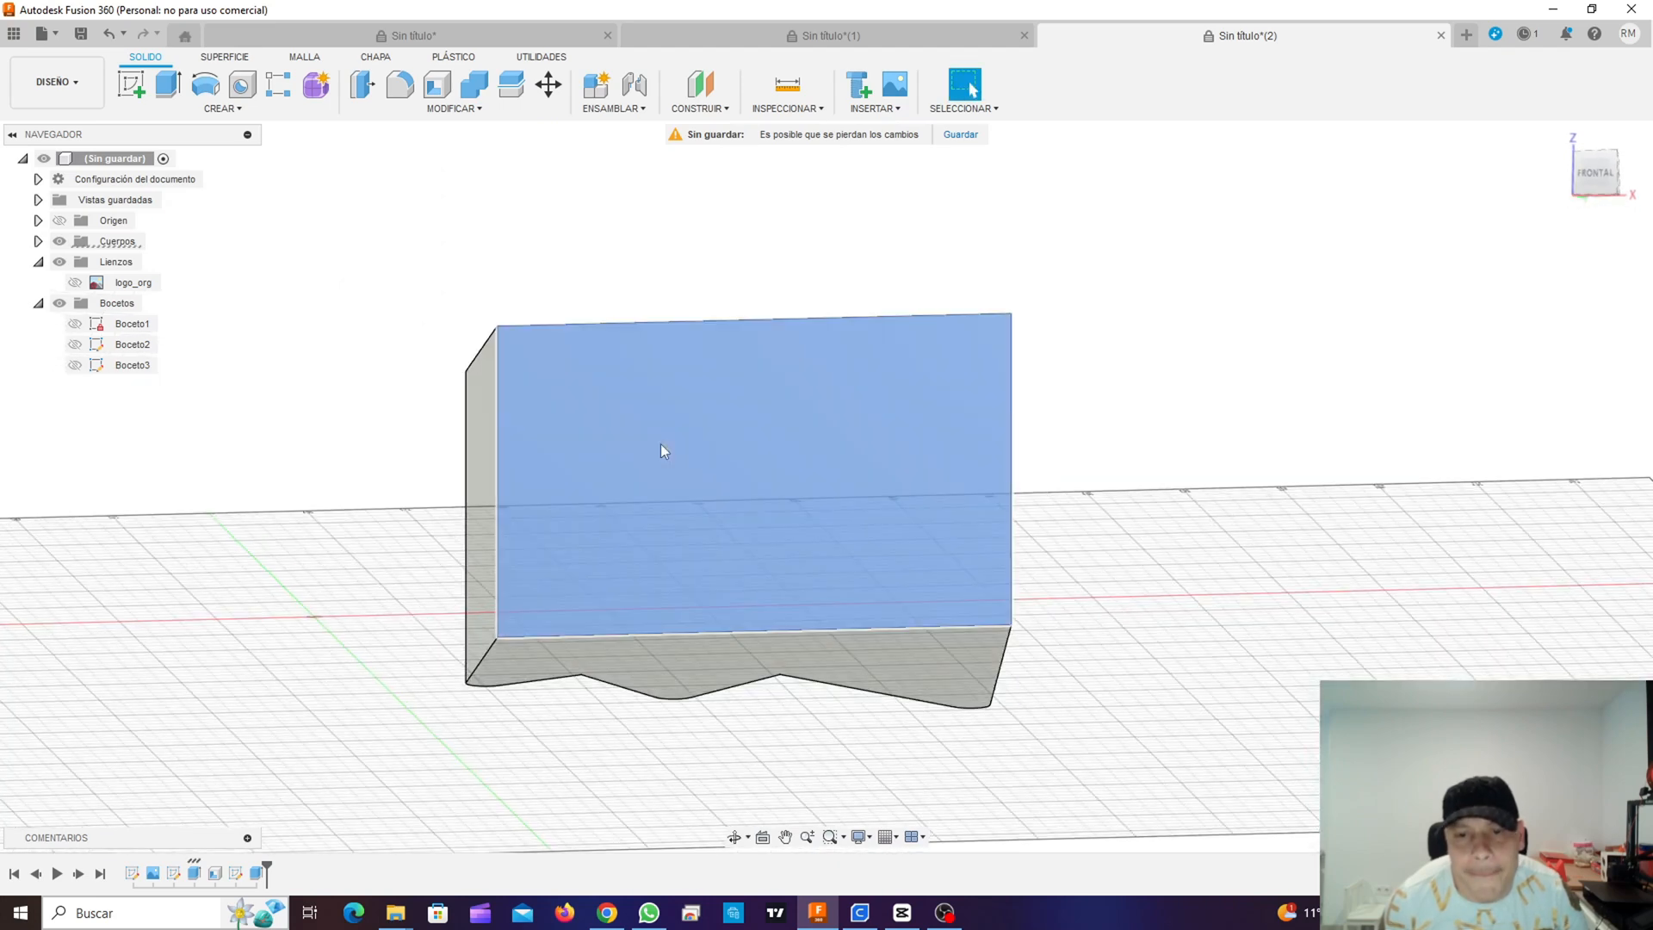
pyautogui.keyDown('shift'); pyautogui.moveTo(681, 376); pyautogui.dragTo(683, 406, button='middle'); pyautogui.keyUp('shift')
pyautogui.click(683, 405)
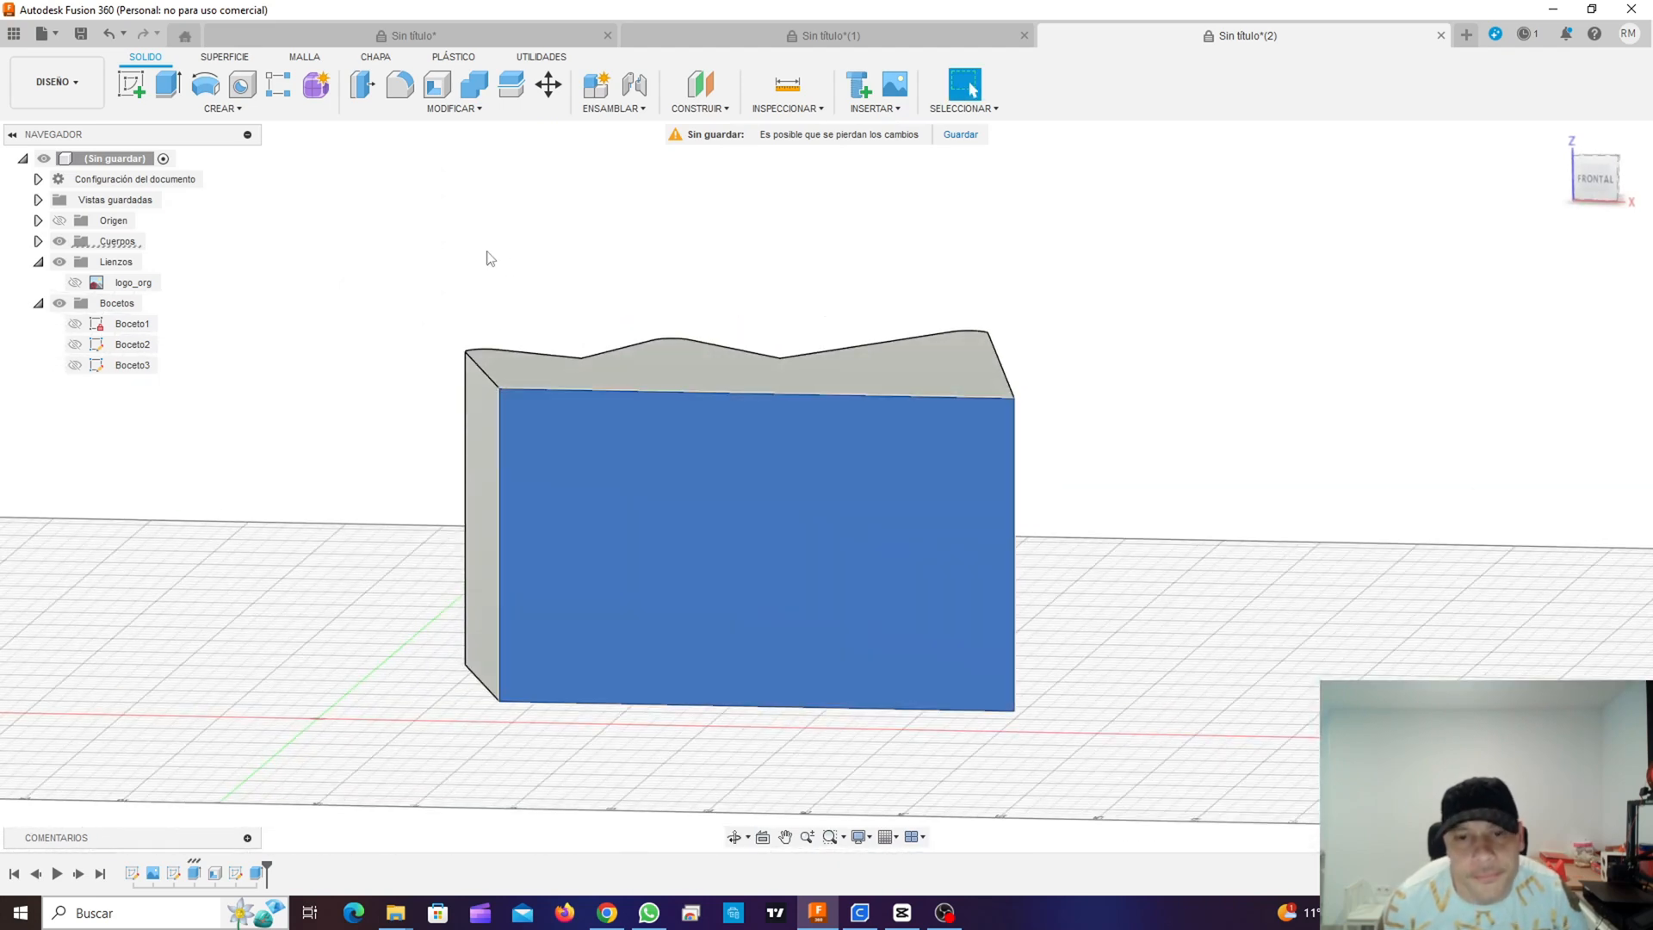
pyautogui.click(132, 86)
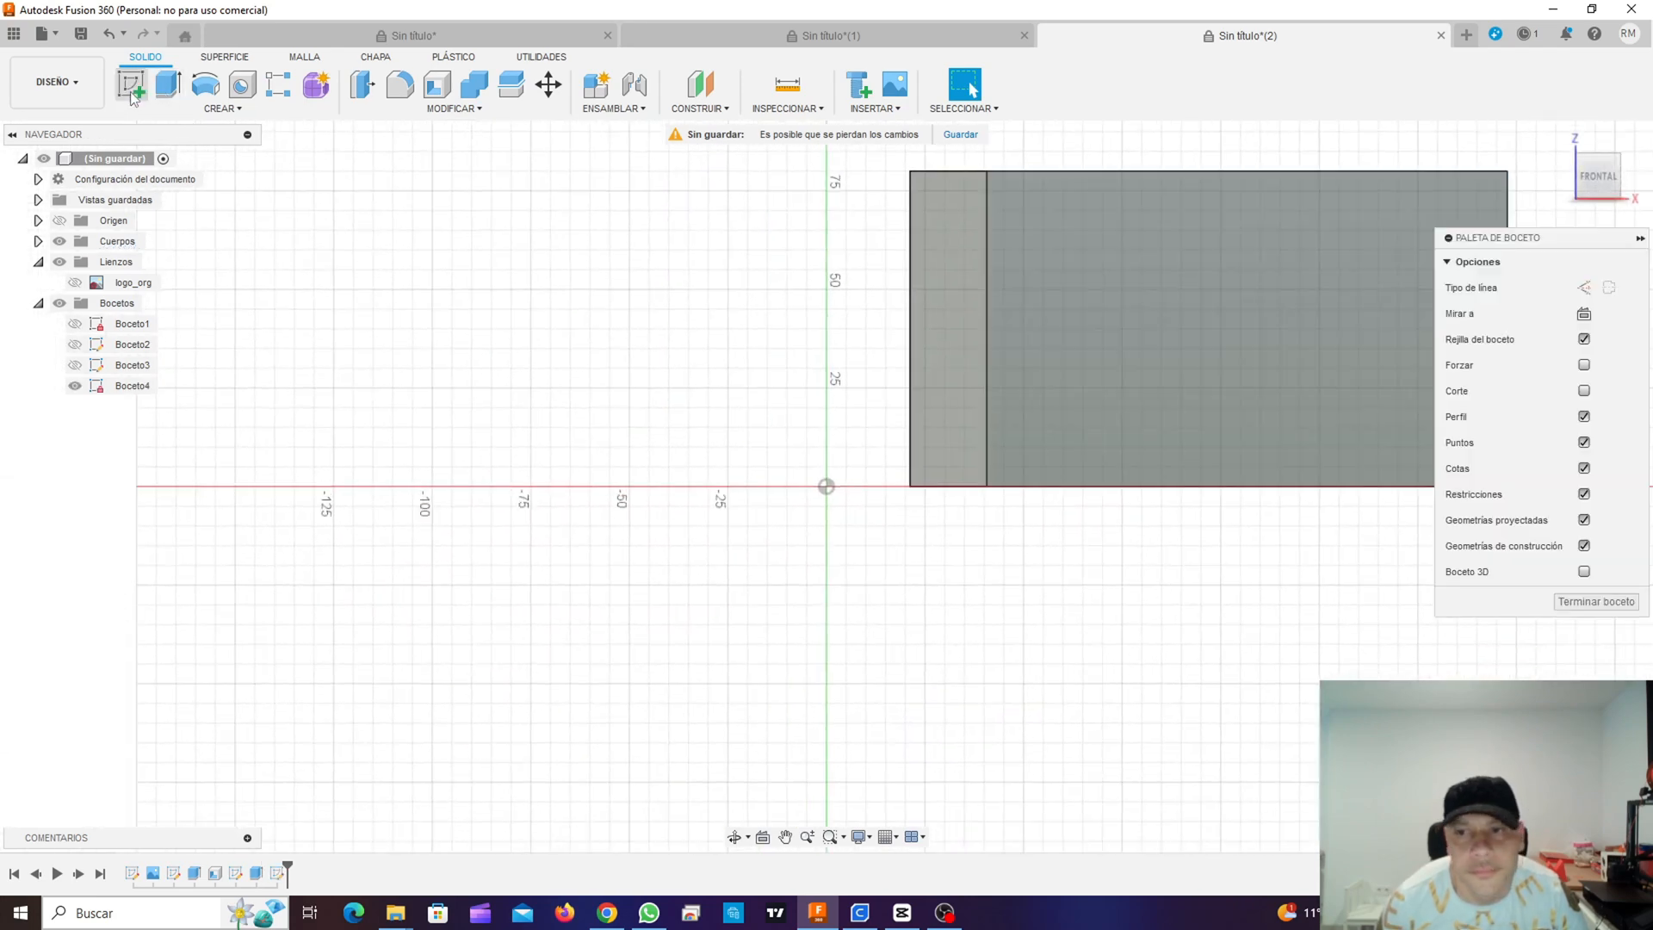
pyautogui.moveTo(771, 392)
pyautogui.mouseDown(button='middle')
pyautogui.moveTo(473, 406)
pyautogui.moveTo(306, 476)
pyautogui.mouseUp(button='middle')
pyautogui.click(667, 365)
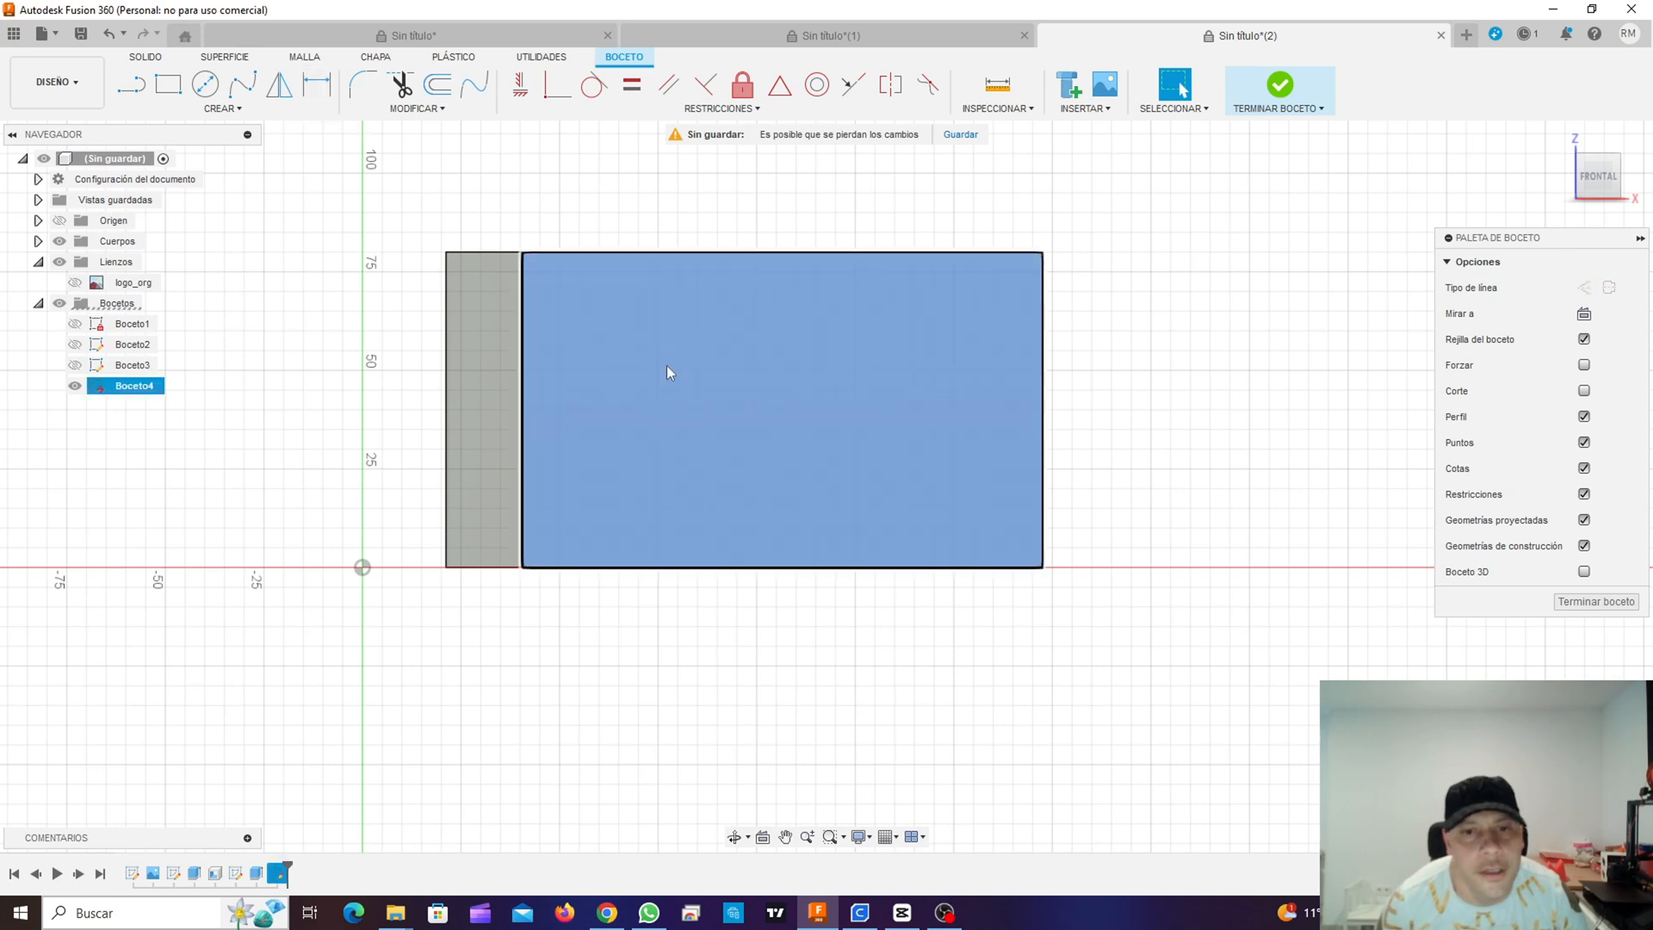
# Step: Draw an 80.1 x 60.1 mm two-point rectangle inside the flat face
pyautogui.click(179, 86)
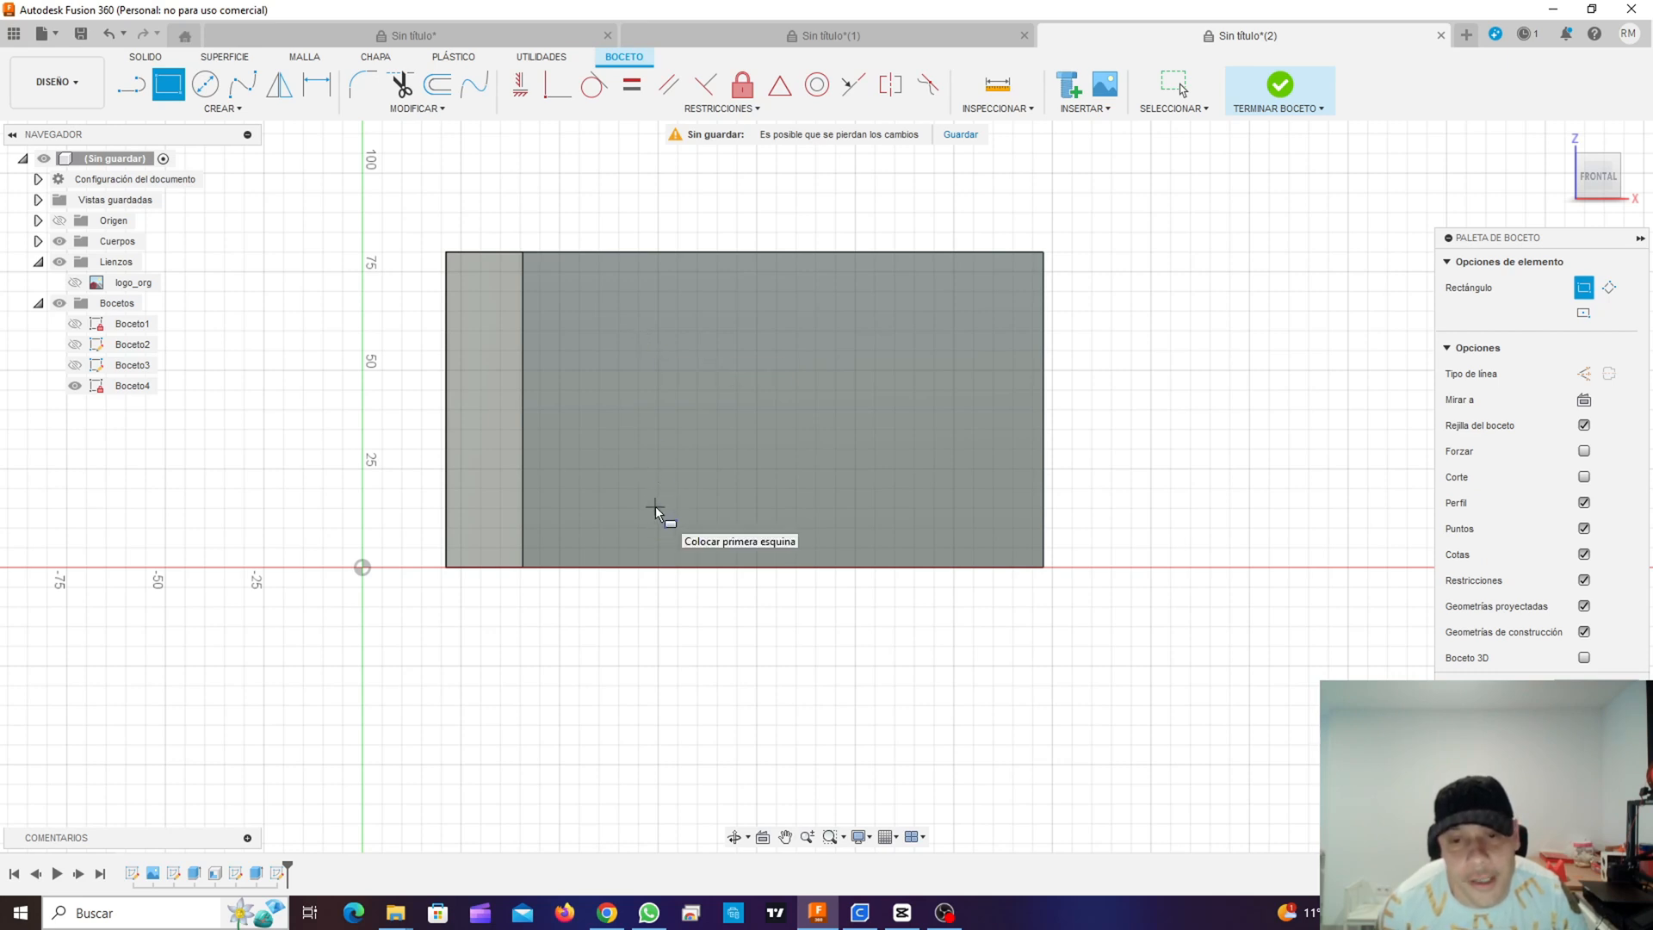
pyautogui.click(619, 505)
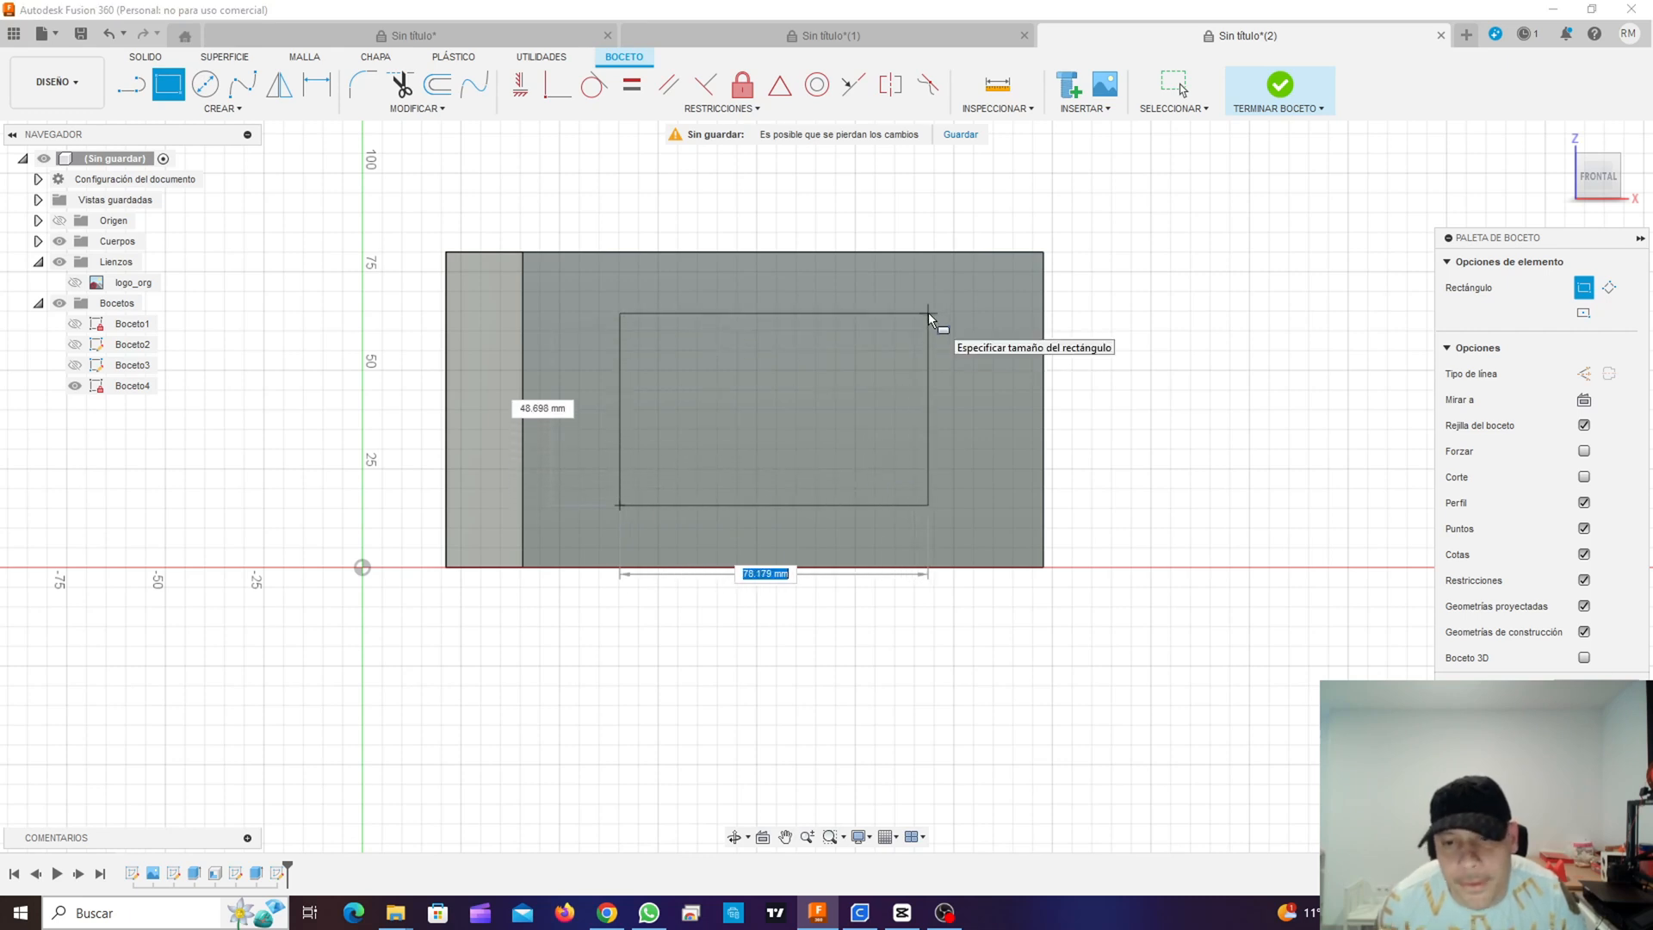
pyautogui.write('80')
pyautogui.press('Tab')
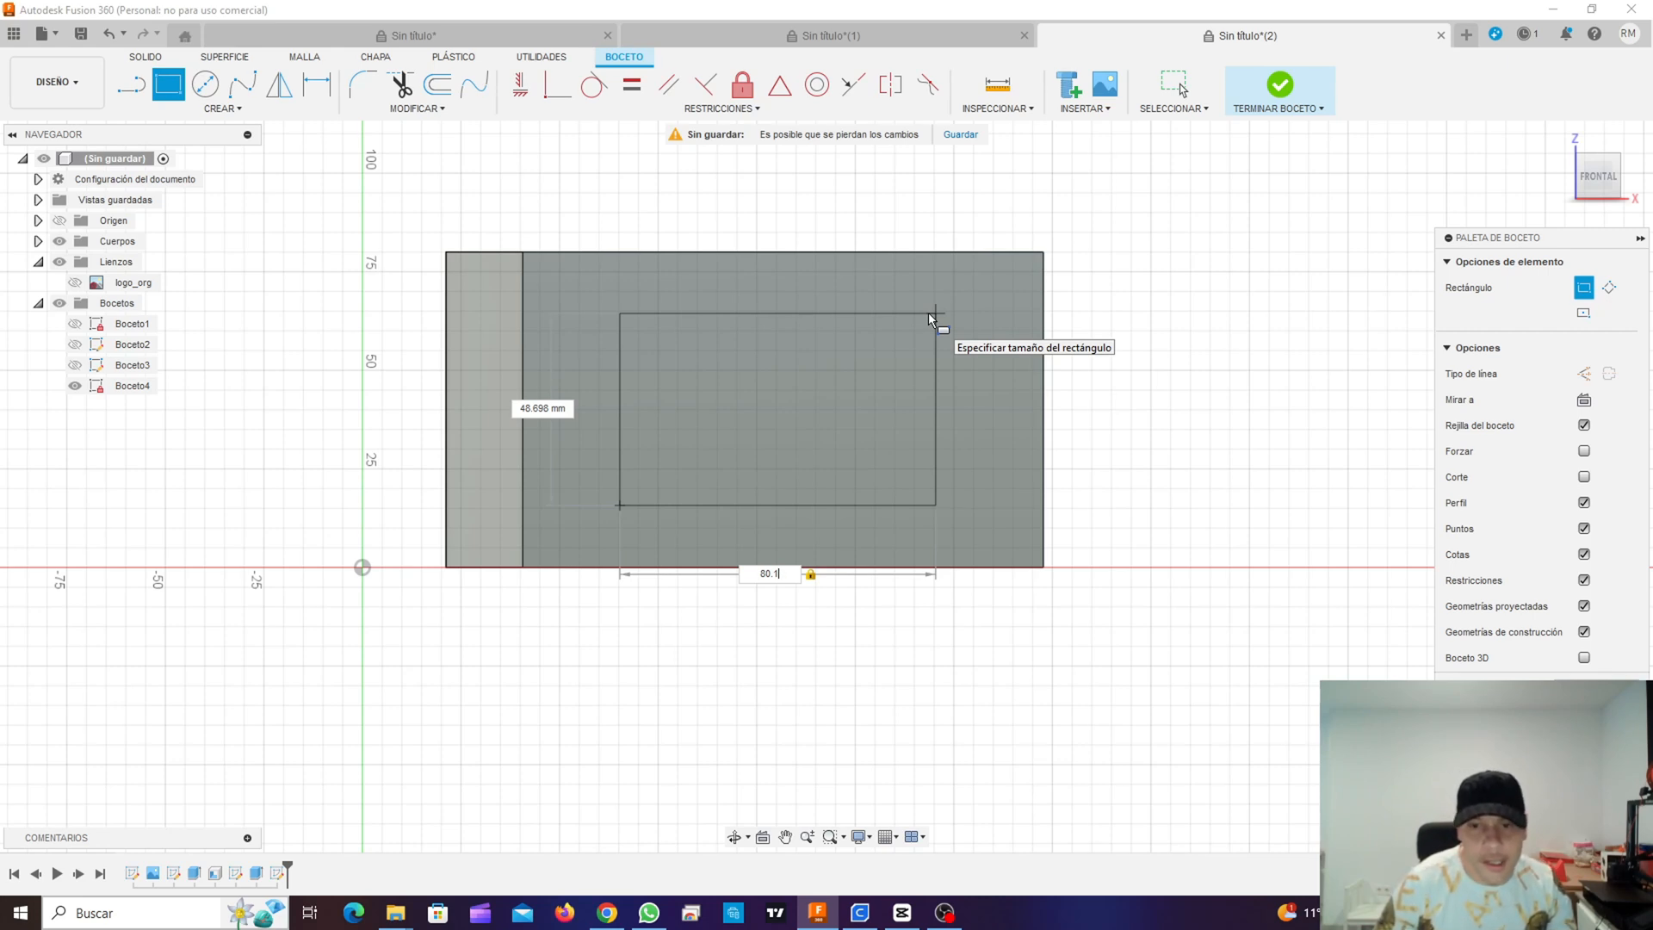
pyautogui.press('Tab')
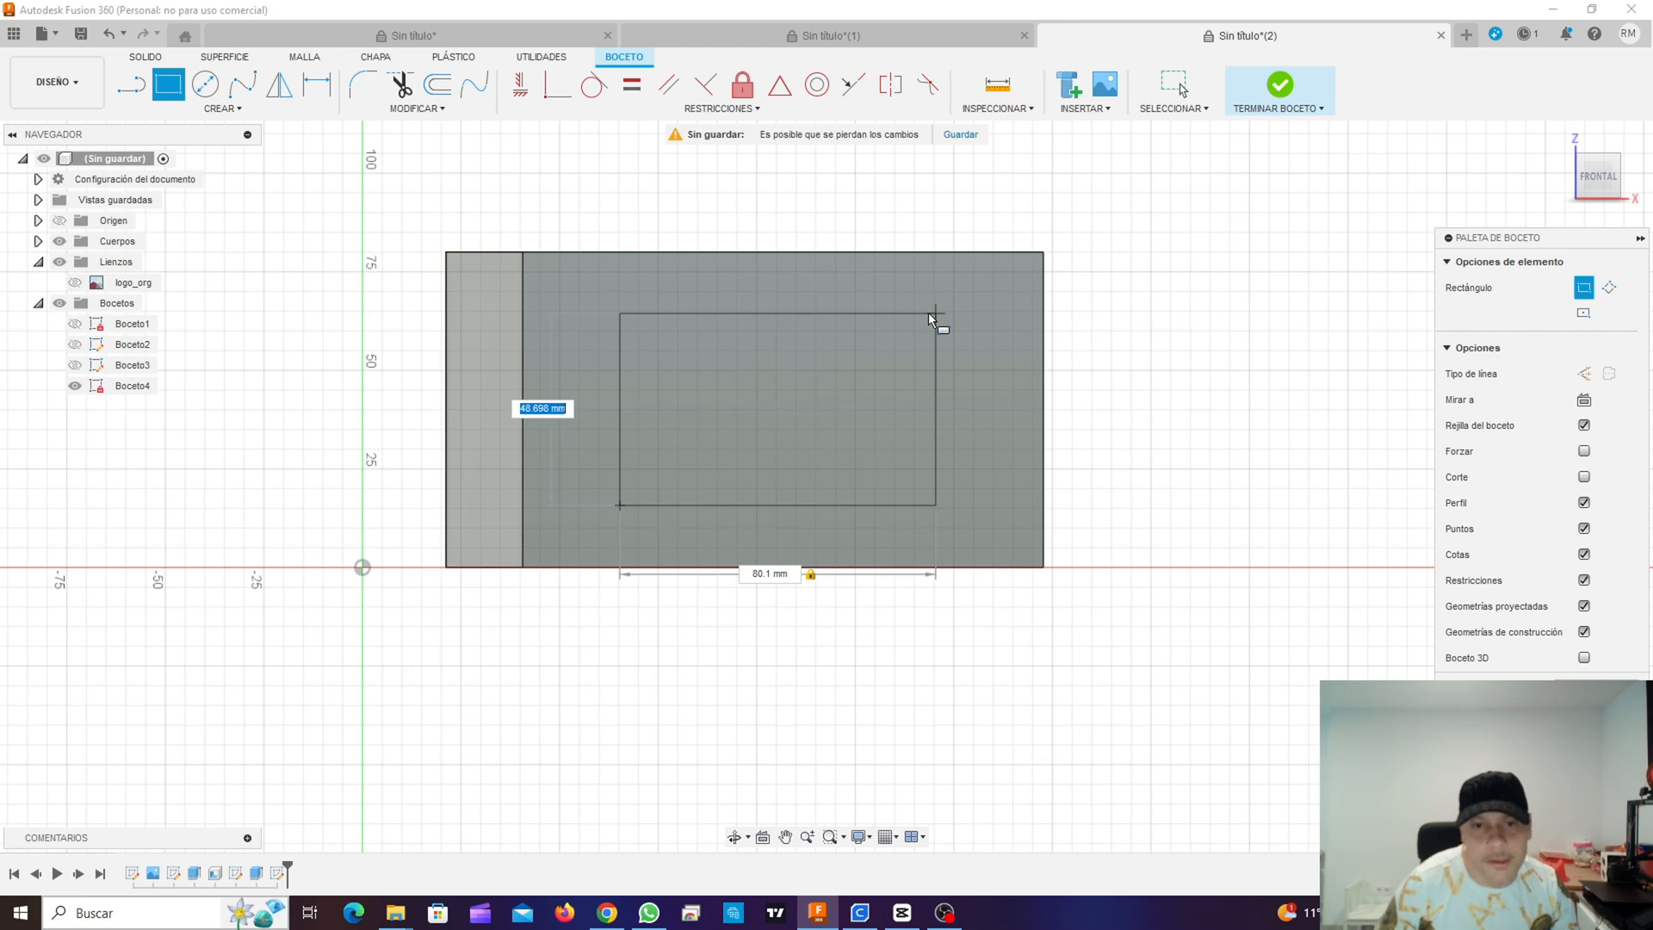
pyautogui.write('60.1')
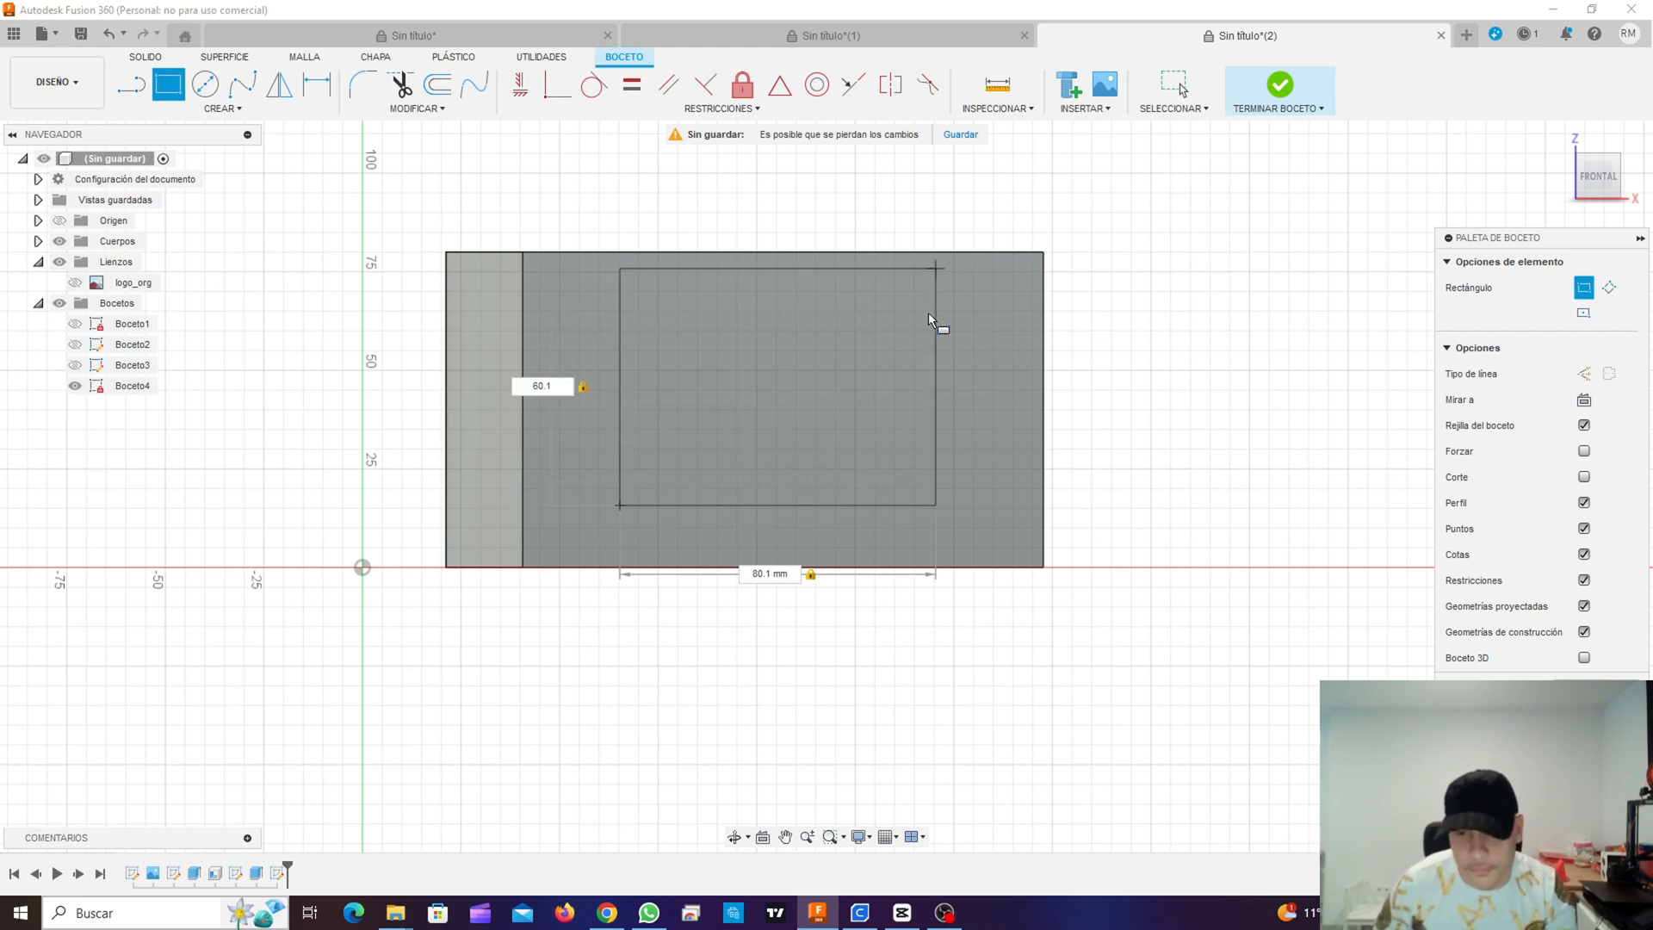
pyautogui.press('Return')
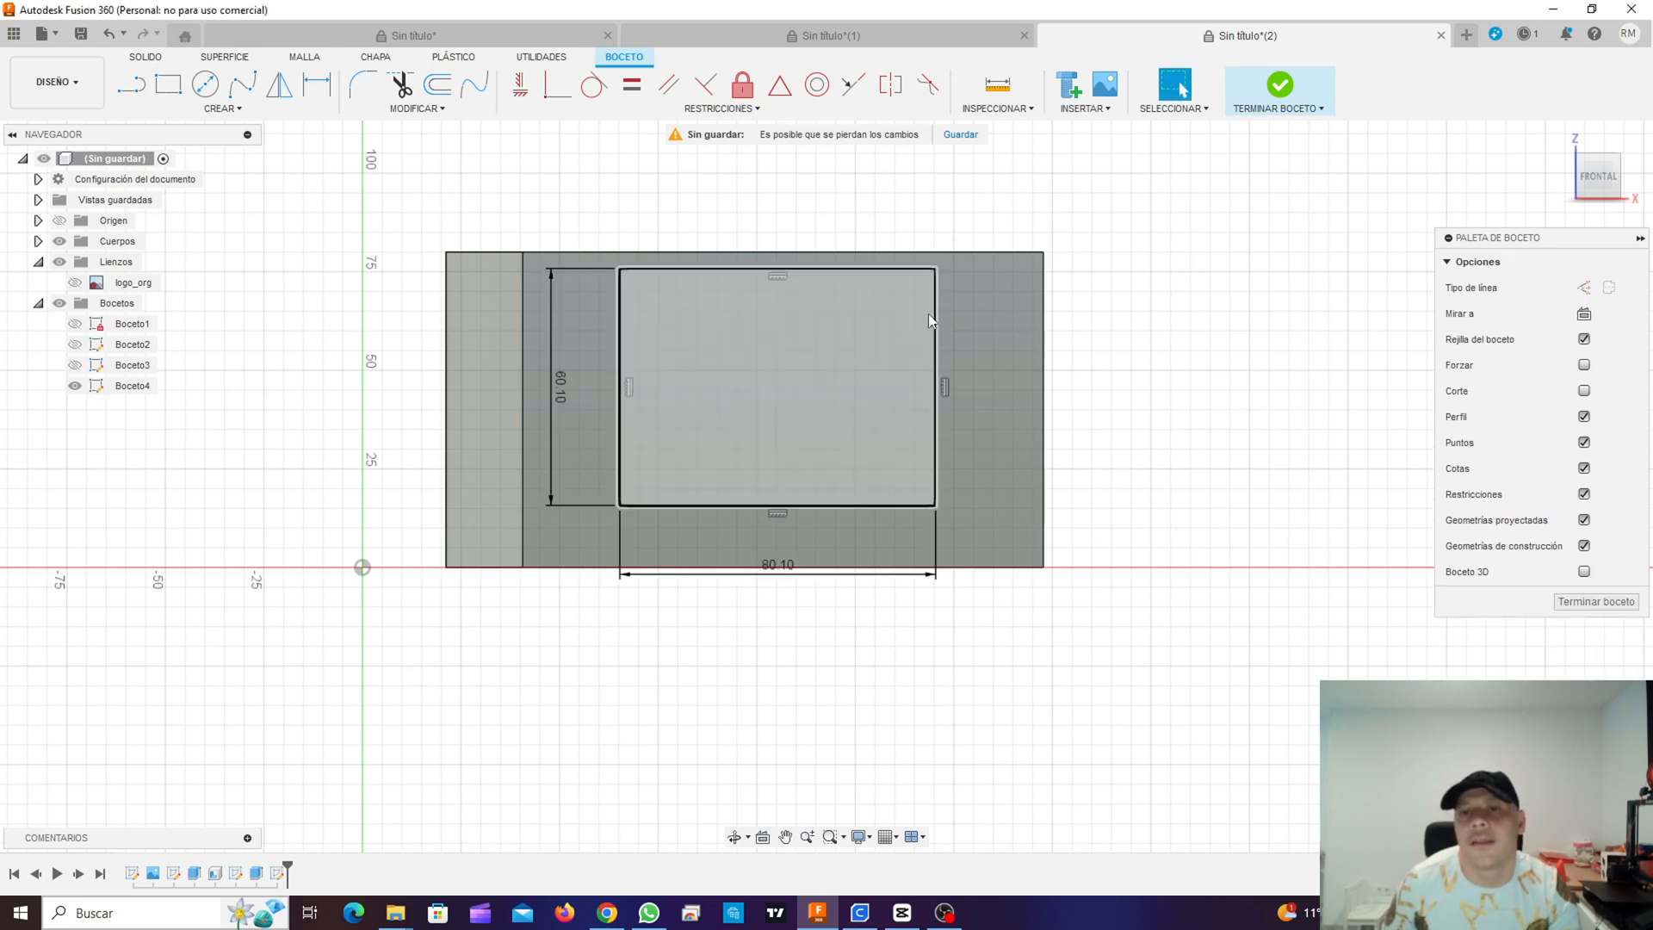
# Step: Move the rectangle about 1.3 mm sideways by its vertical edge and 5.5 mm down by its upper edge, and finish the sketch
pyautogui.rightClick(736, 401)
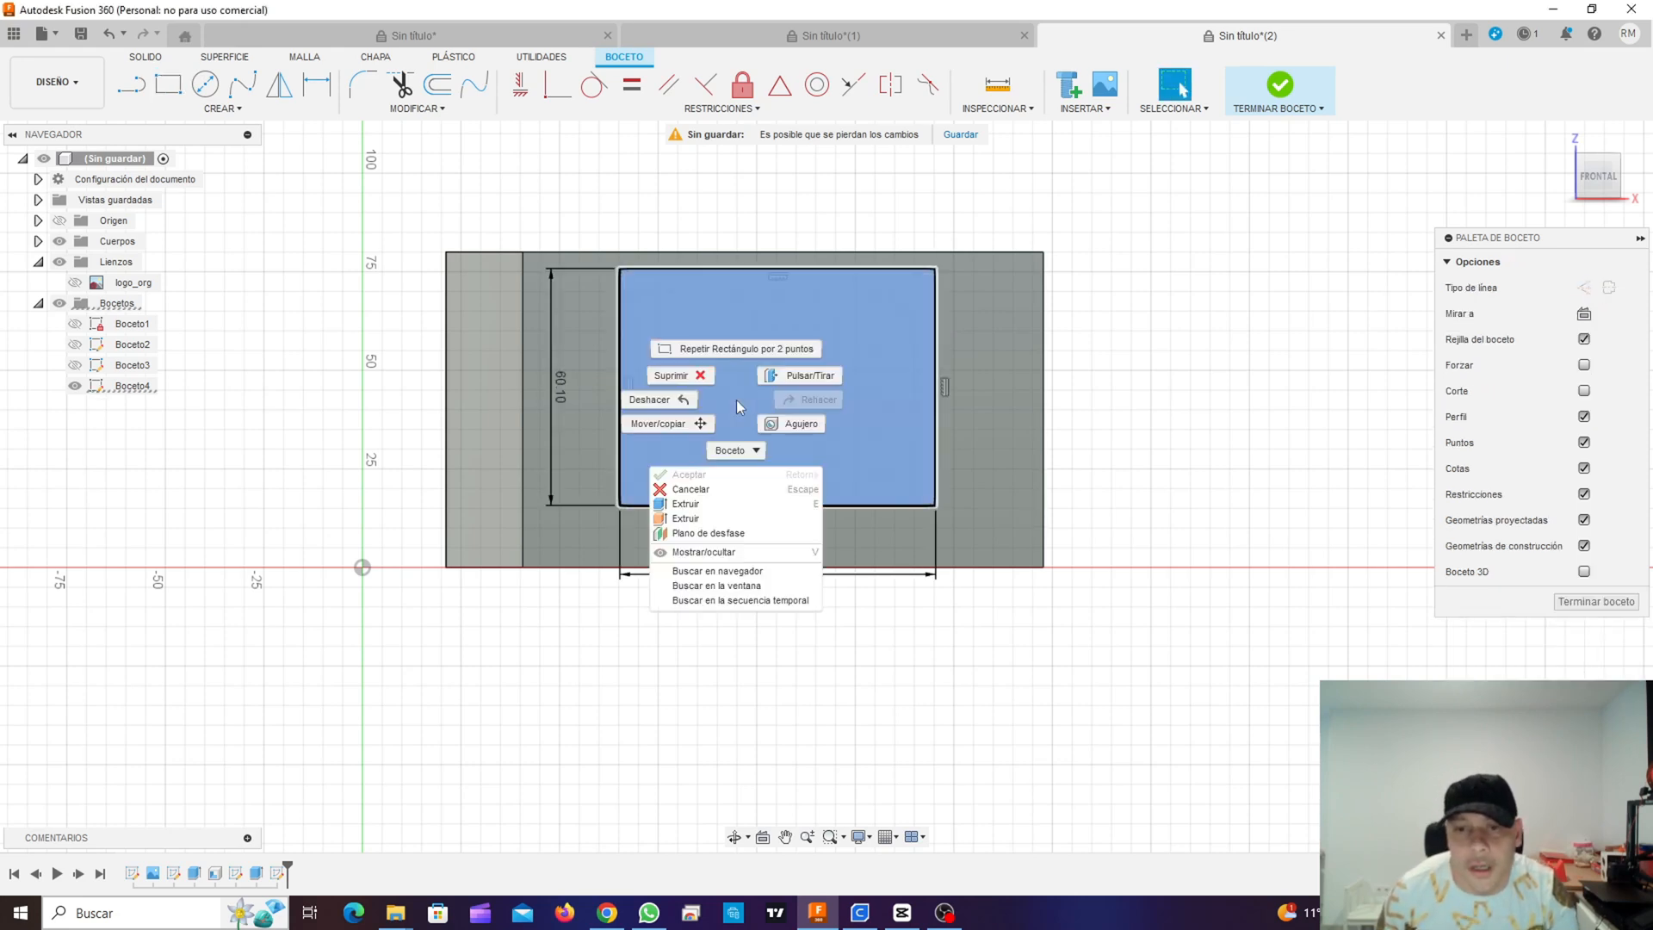
pyautogui.click(650, 425)
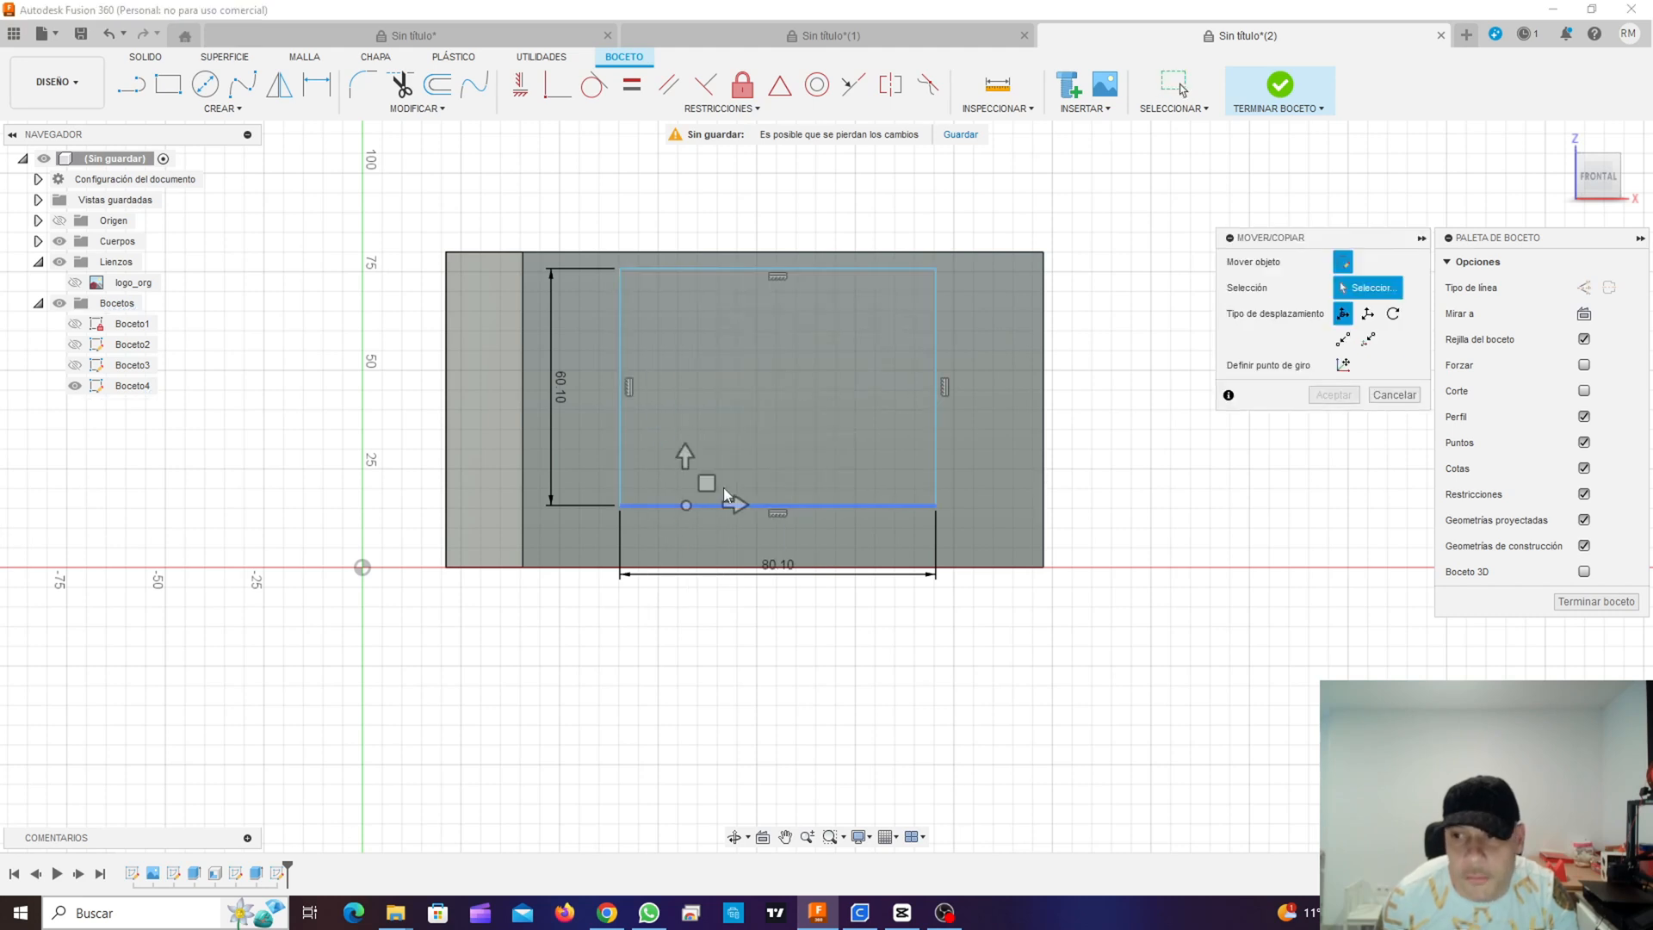
pyautogui.rightClick(768, 405)
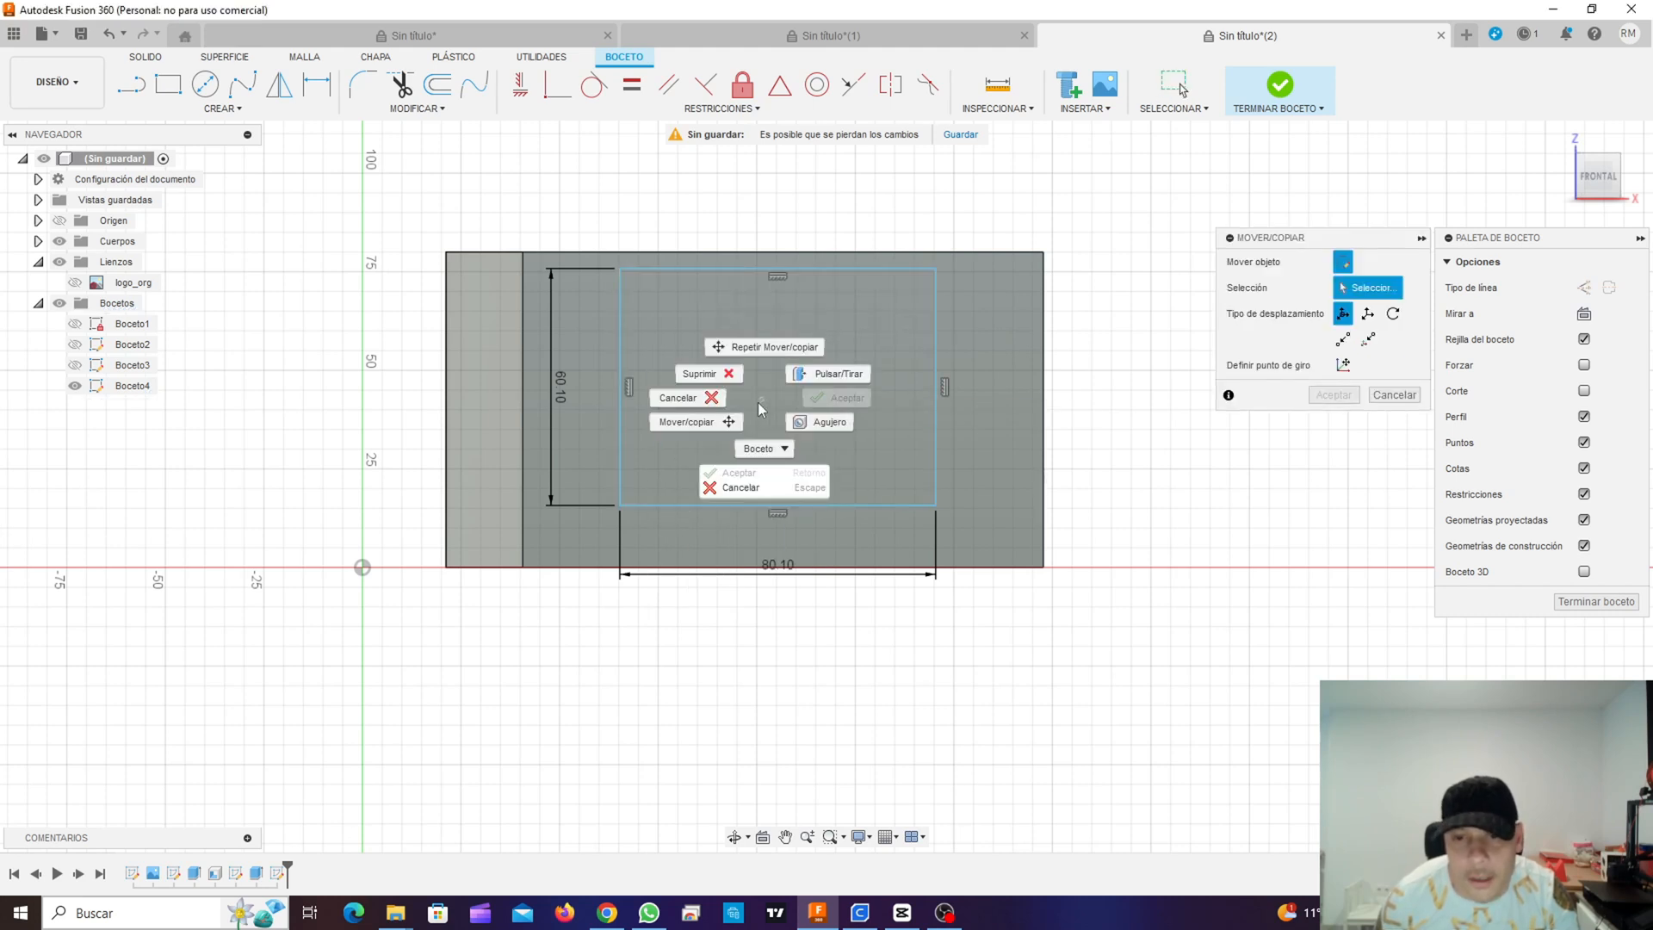
pyautogui.click(872, 328)
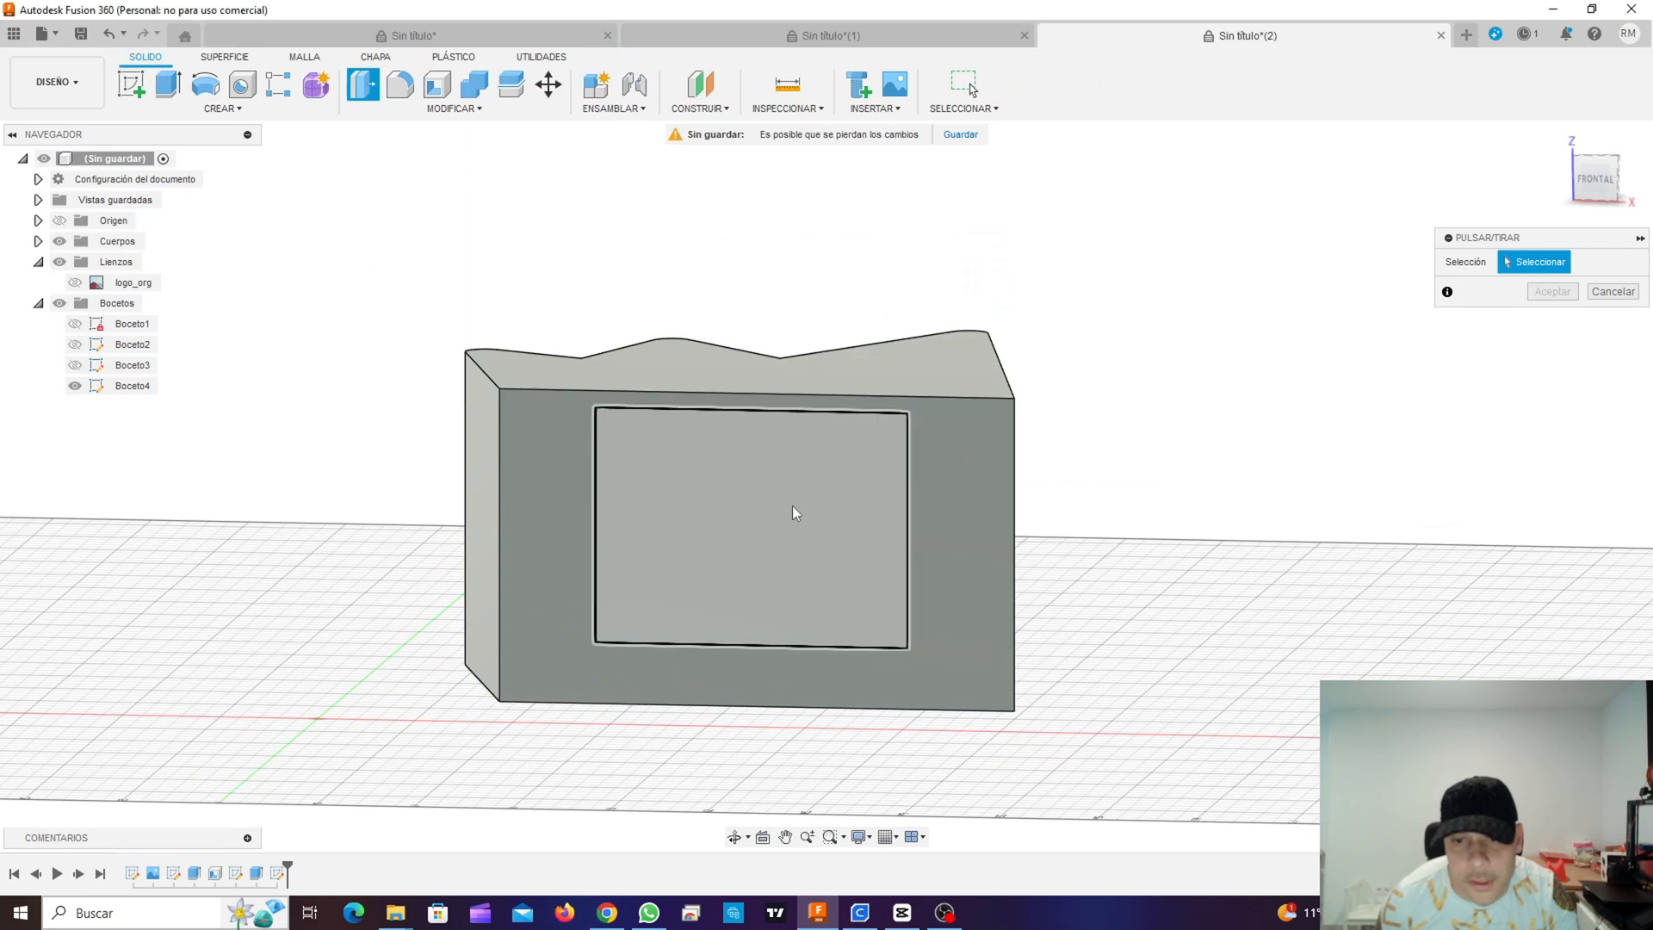
pyautogui.click(908, 529)
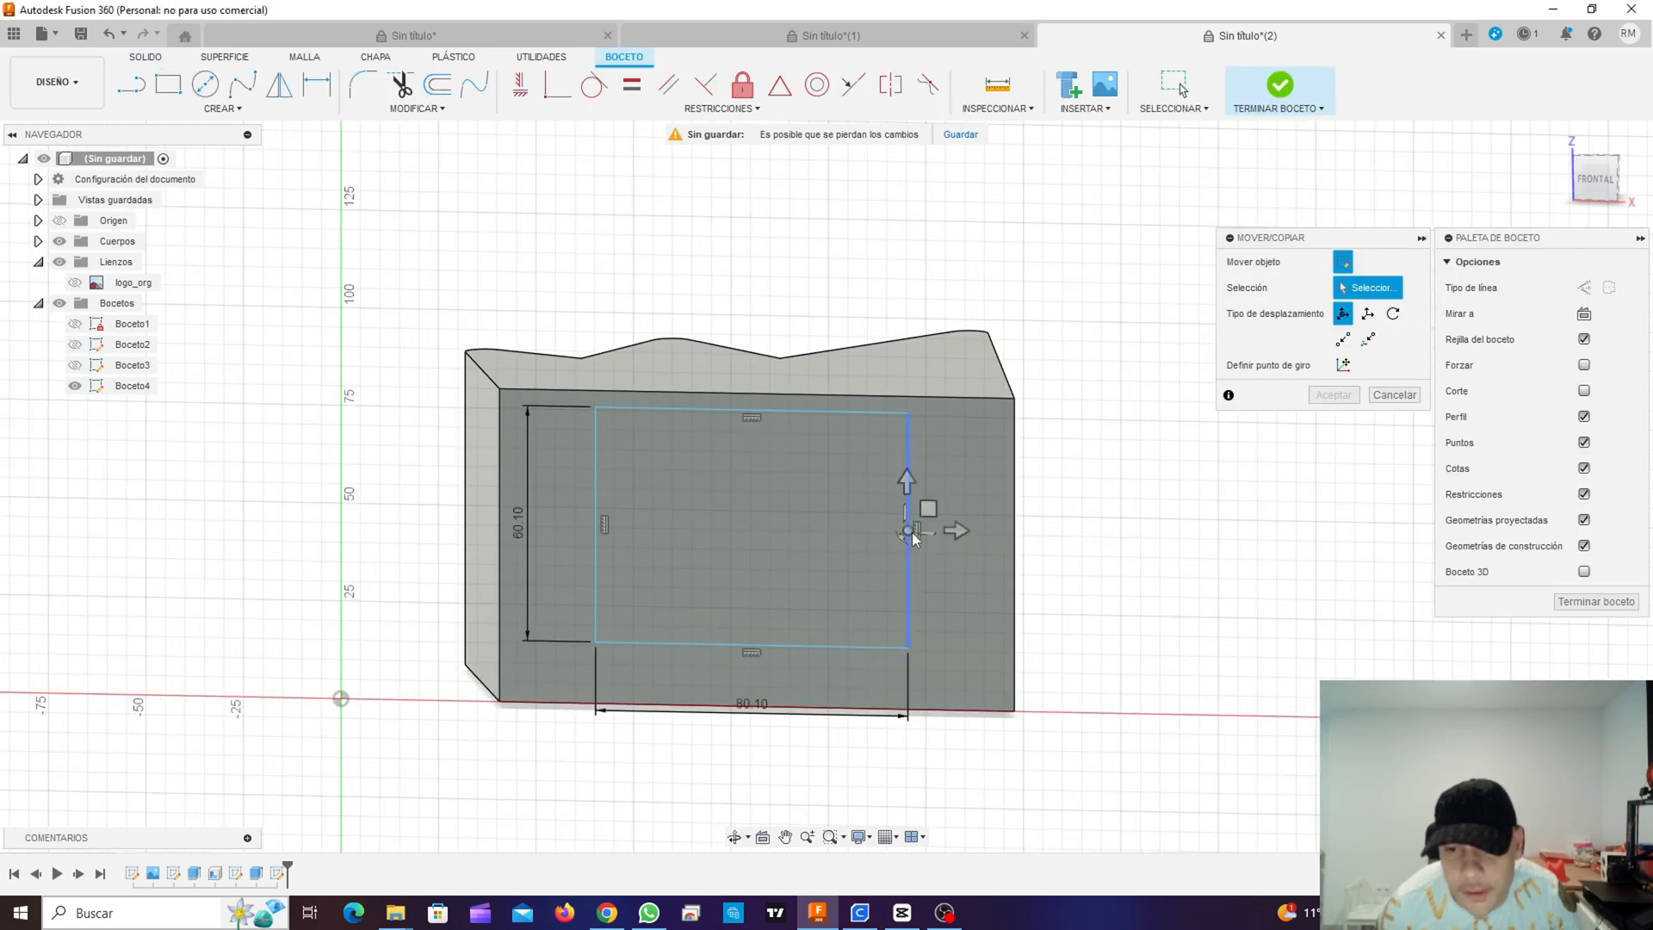
pyautogui.click(909, 532)
pyautogui.moveTo(931, 513); pyautogui.dragTo(924, 536)
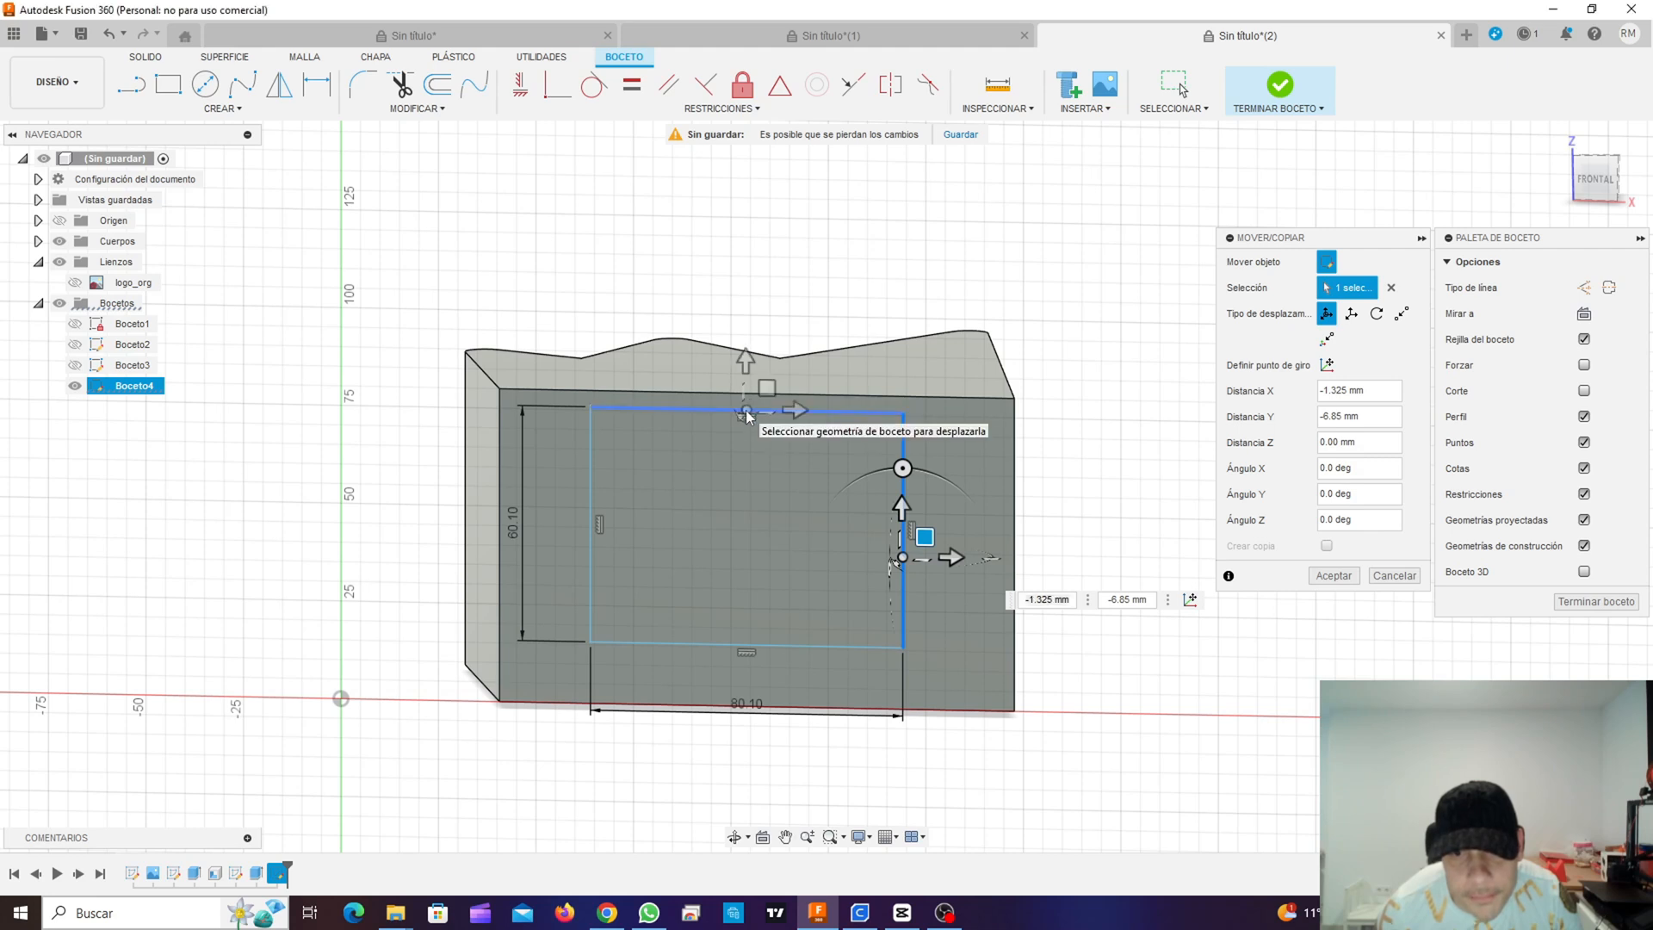
pyautogui.click(747, 419)
pyautogui.moveTo(766, 397); pyautogui.dragTo(769, 411)
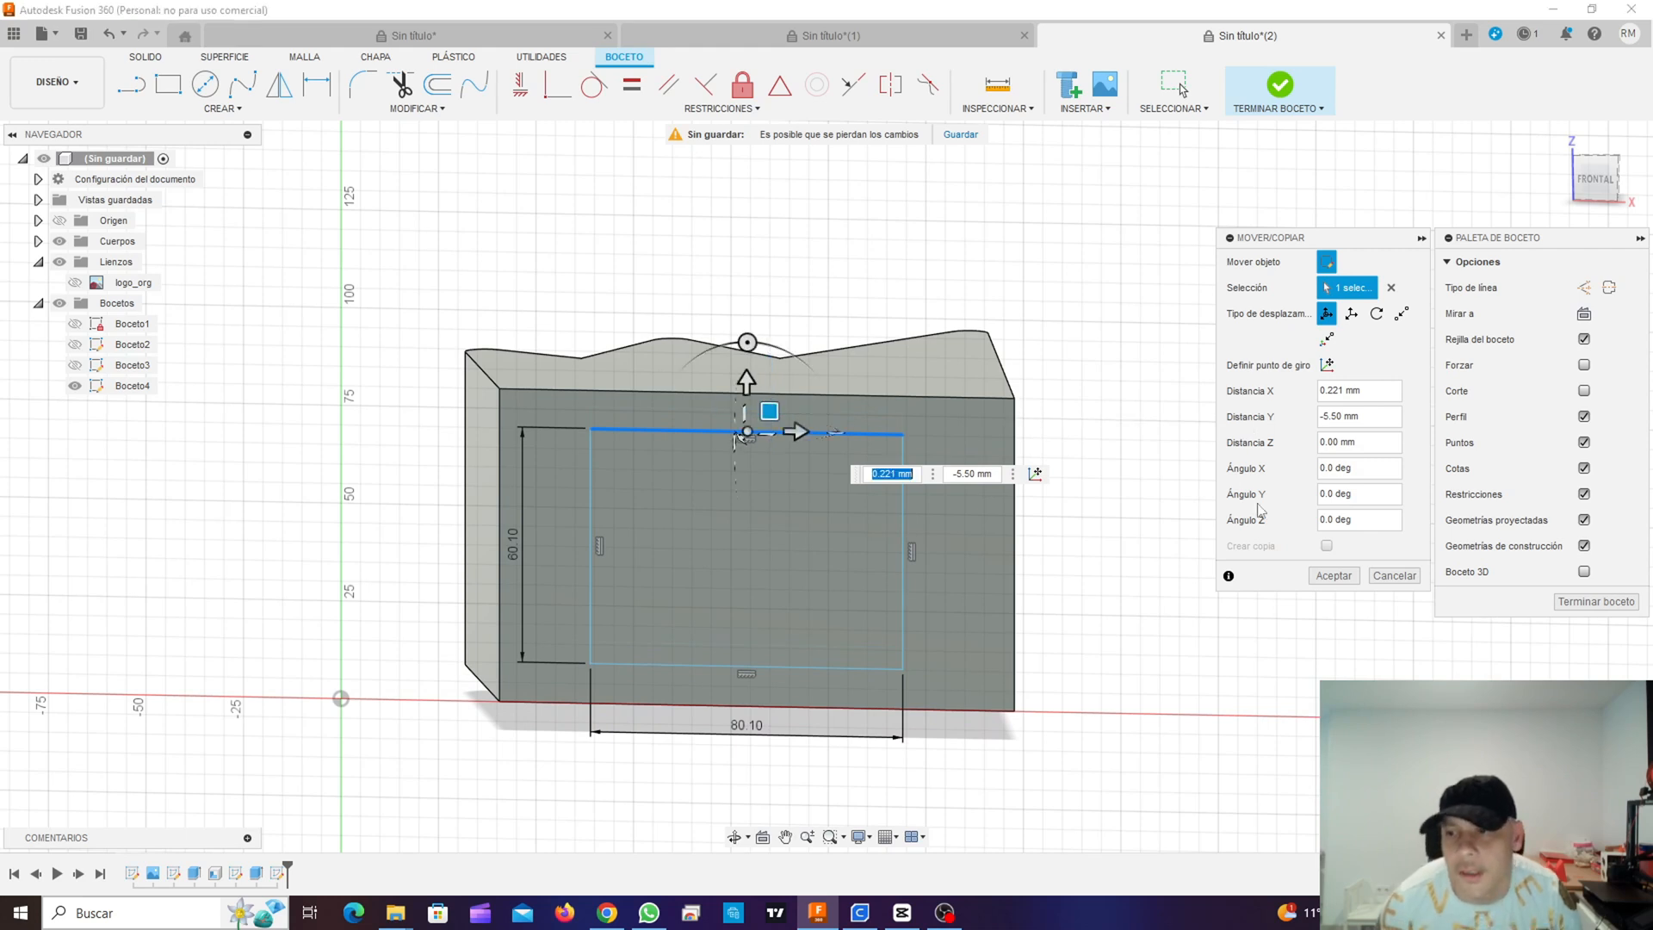
pyautogui.click(1333, 575)
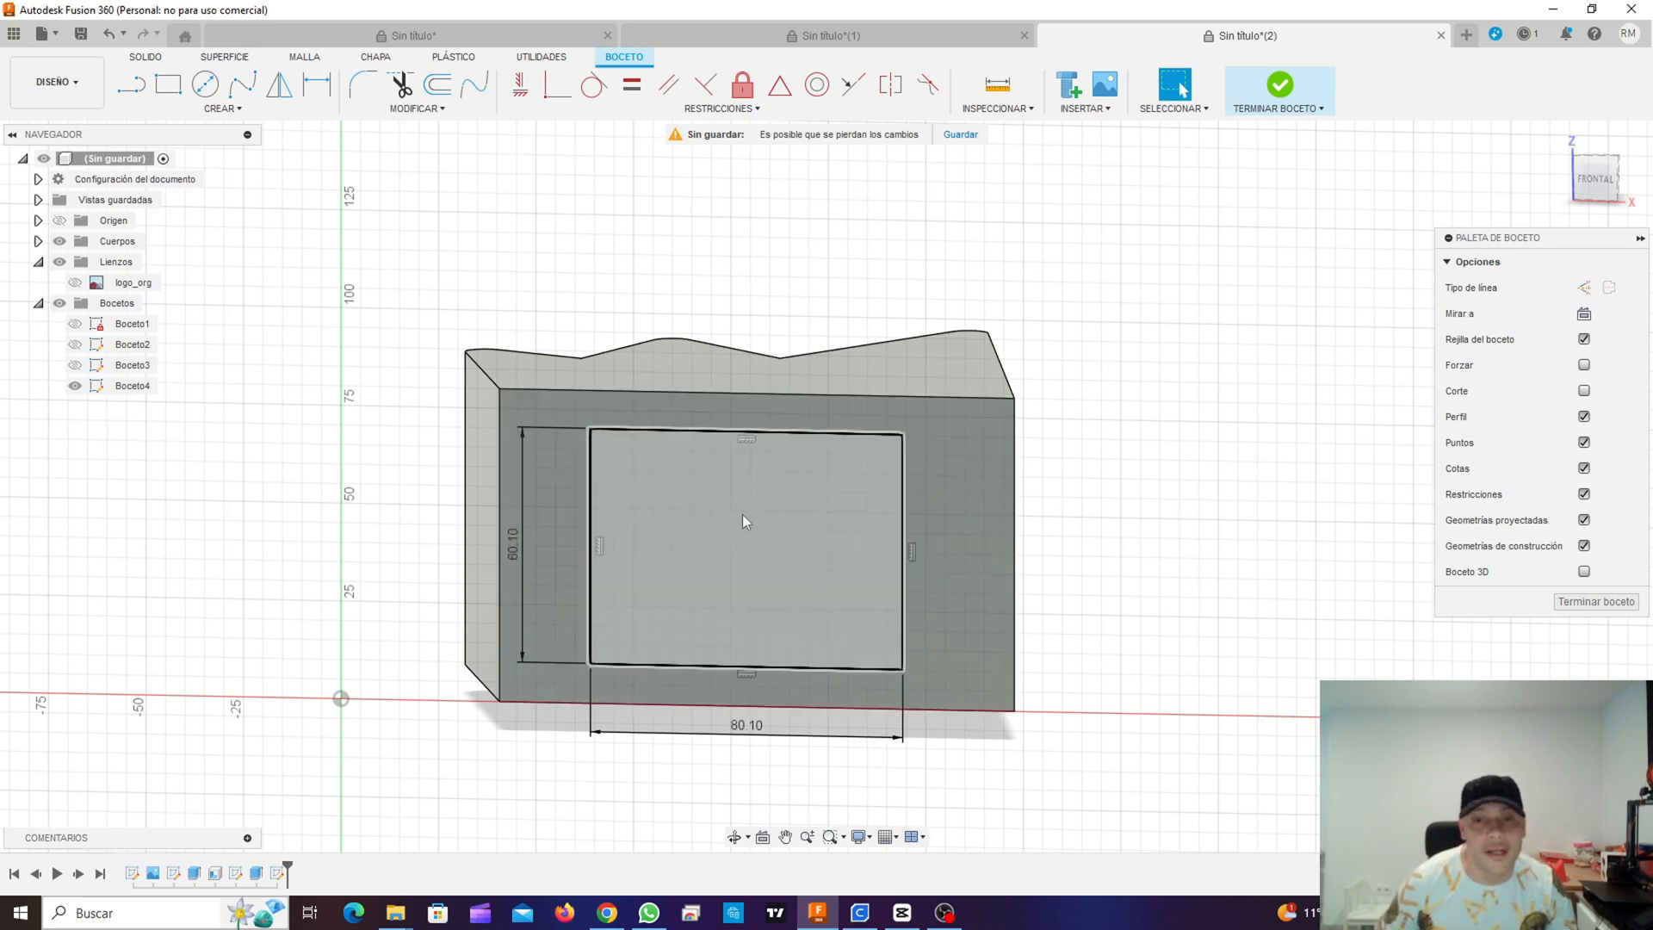
pyautogui.click(1260, 90)
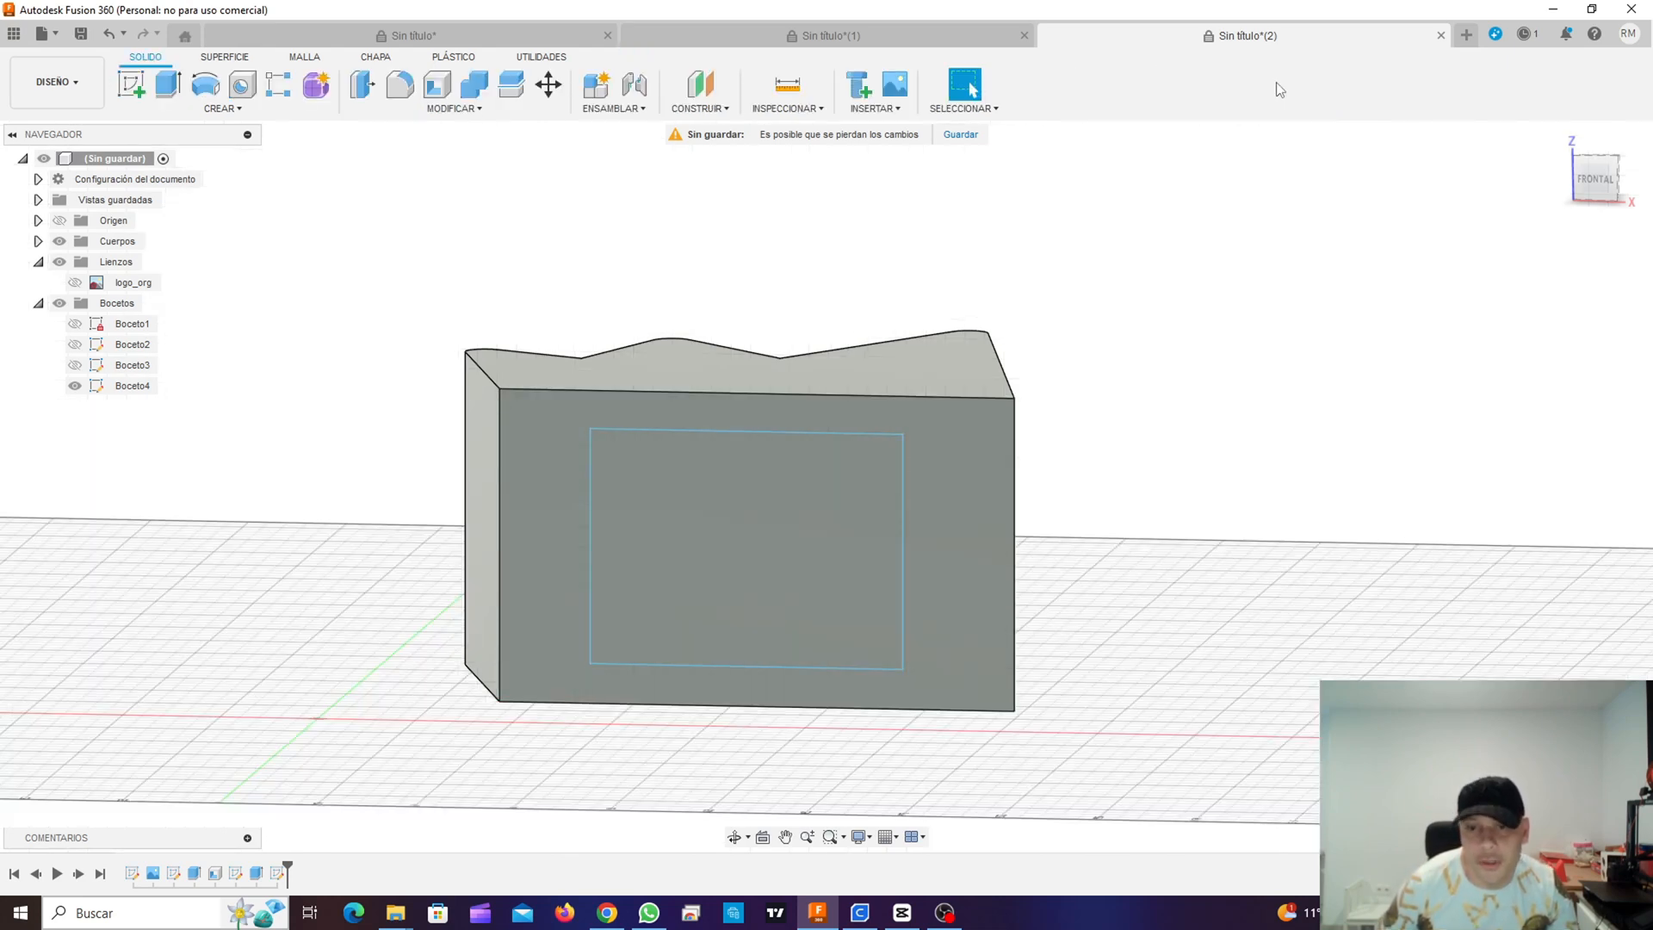
# Step: Cut the rectangle 25 mm inward from the flat face with Extrude to open the hollow interior
pyautogui.click(781, 594)
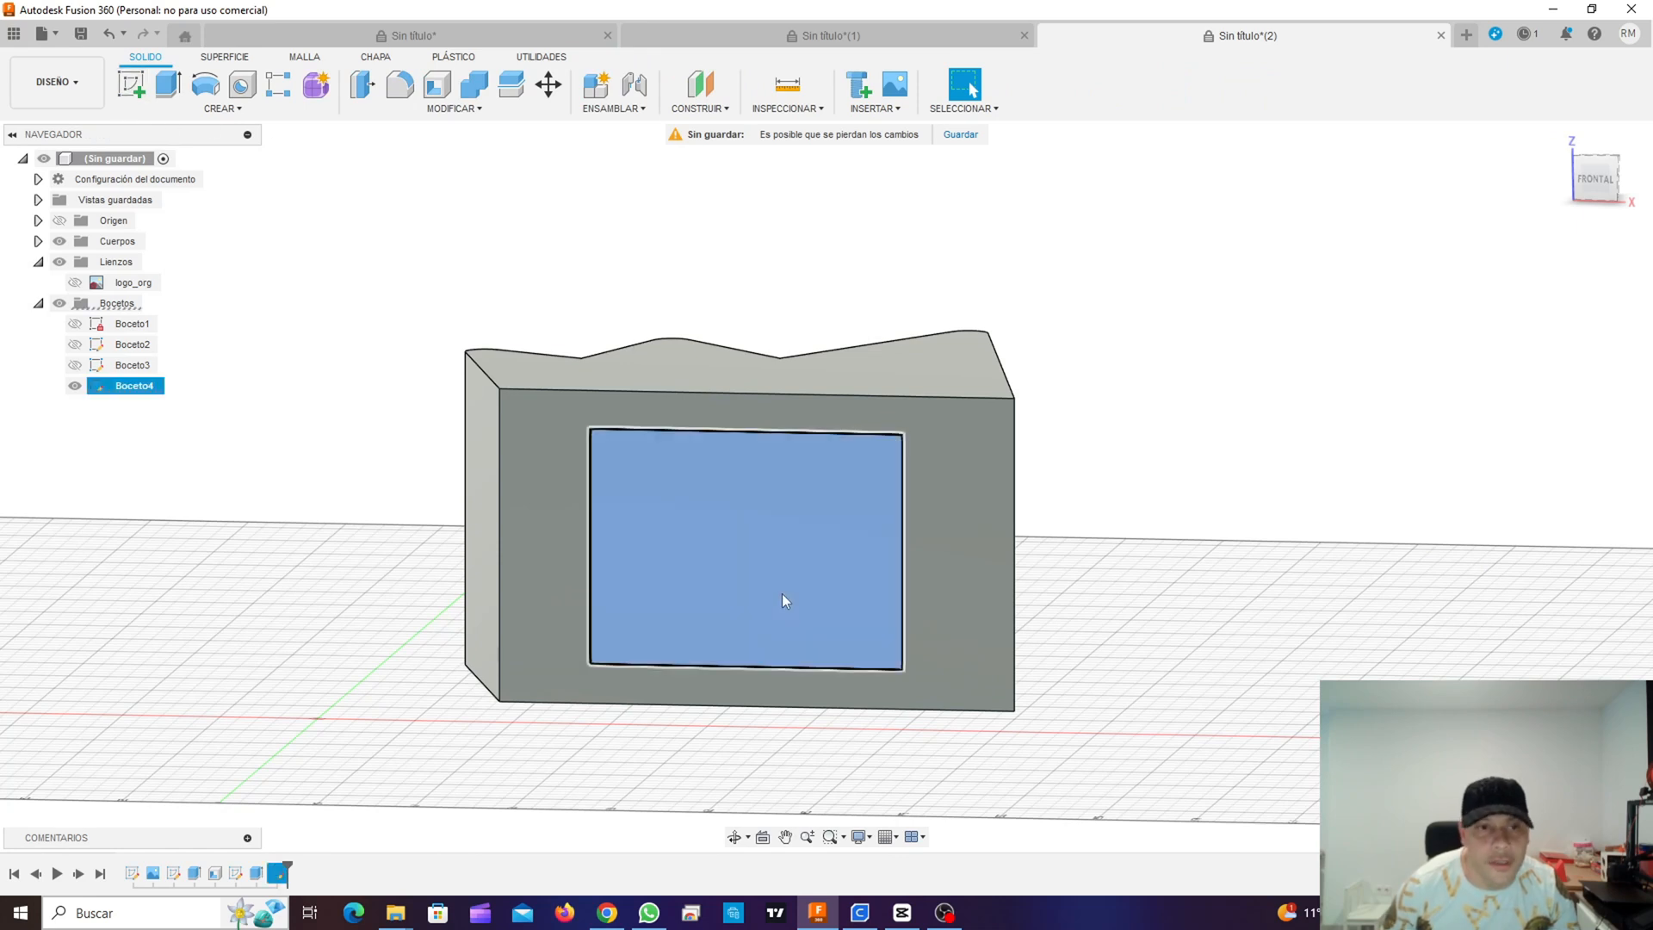
pyautogui.click(168, 84)
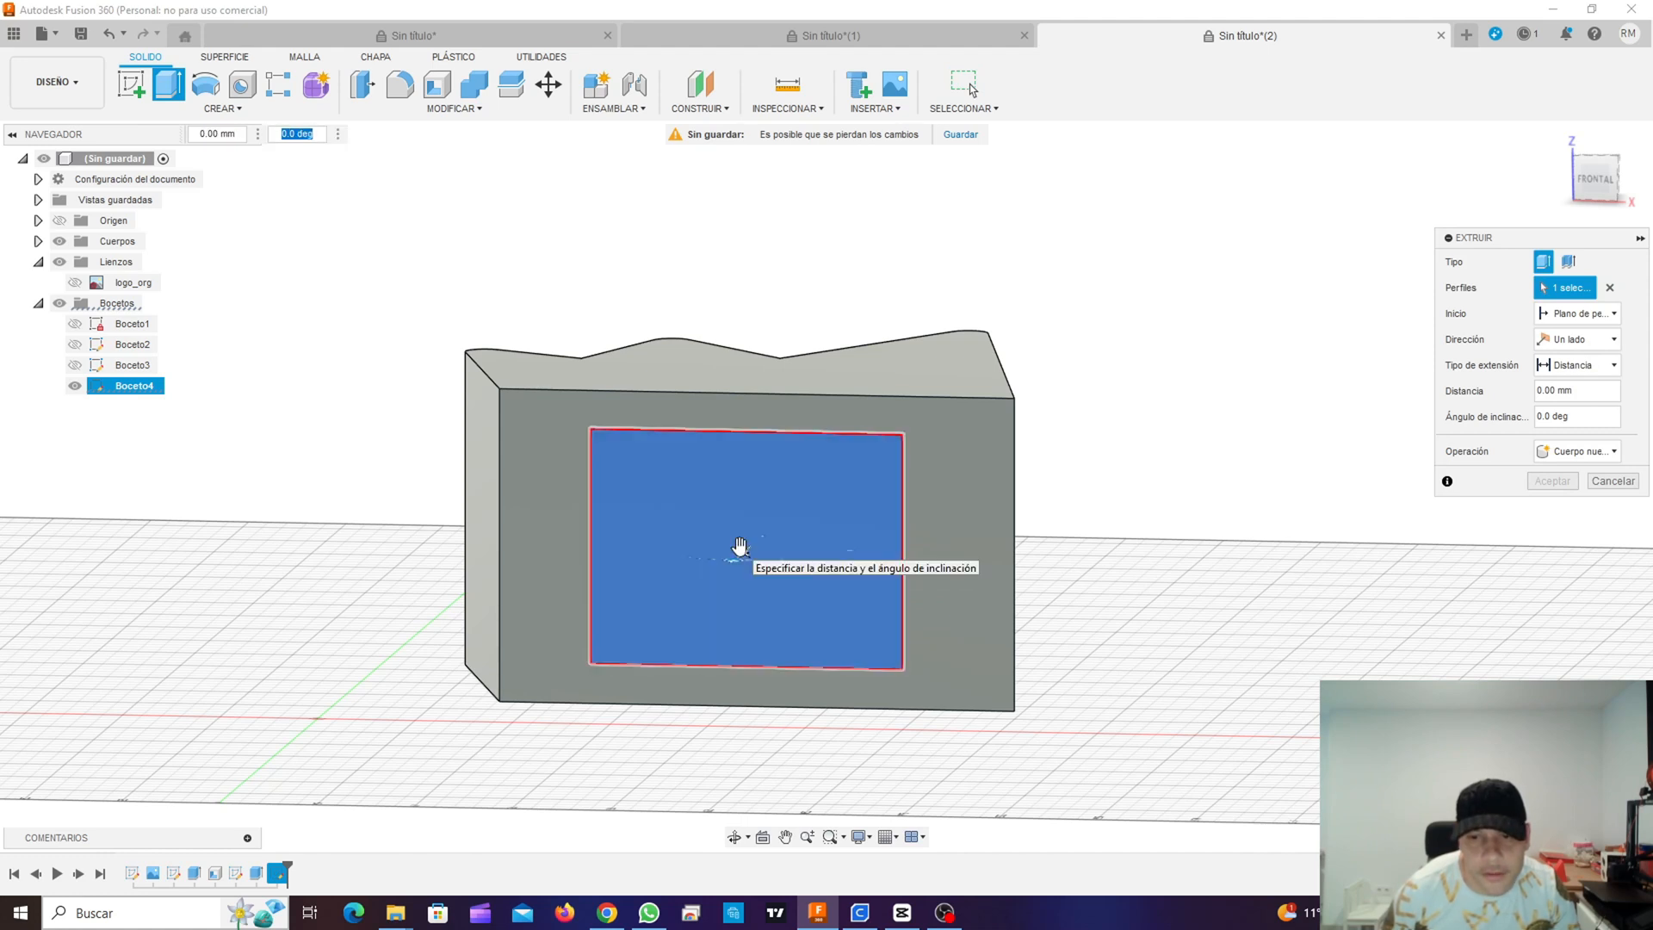
pyautogui.moveTo(738, 551); pyautogui.dragTo(751, 534)
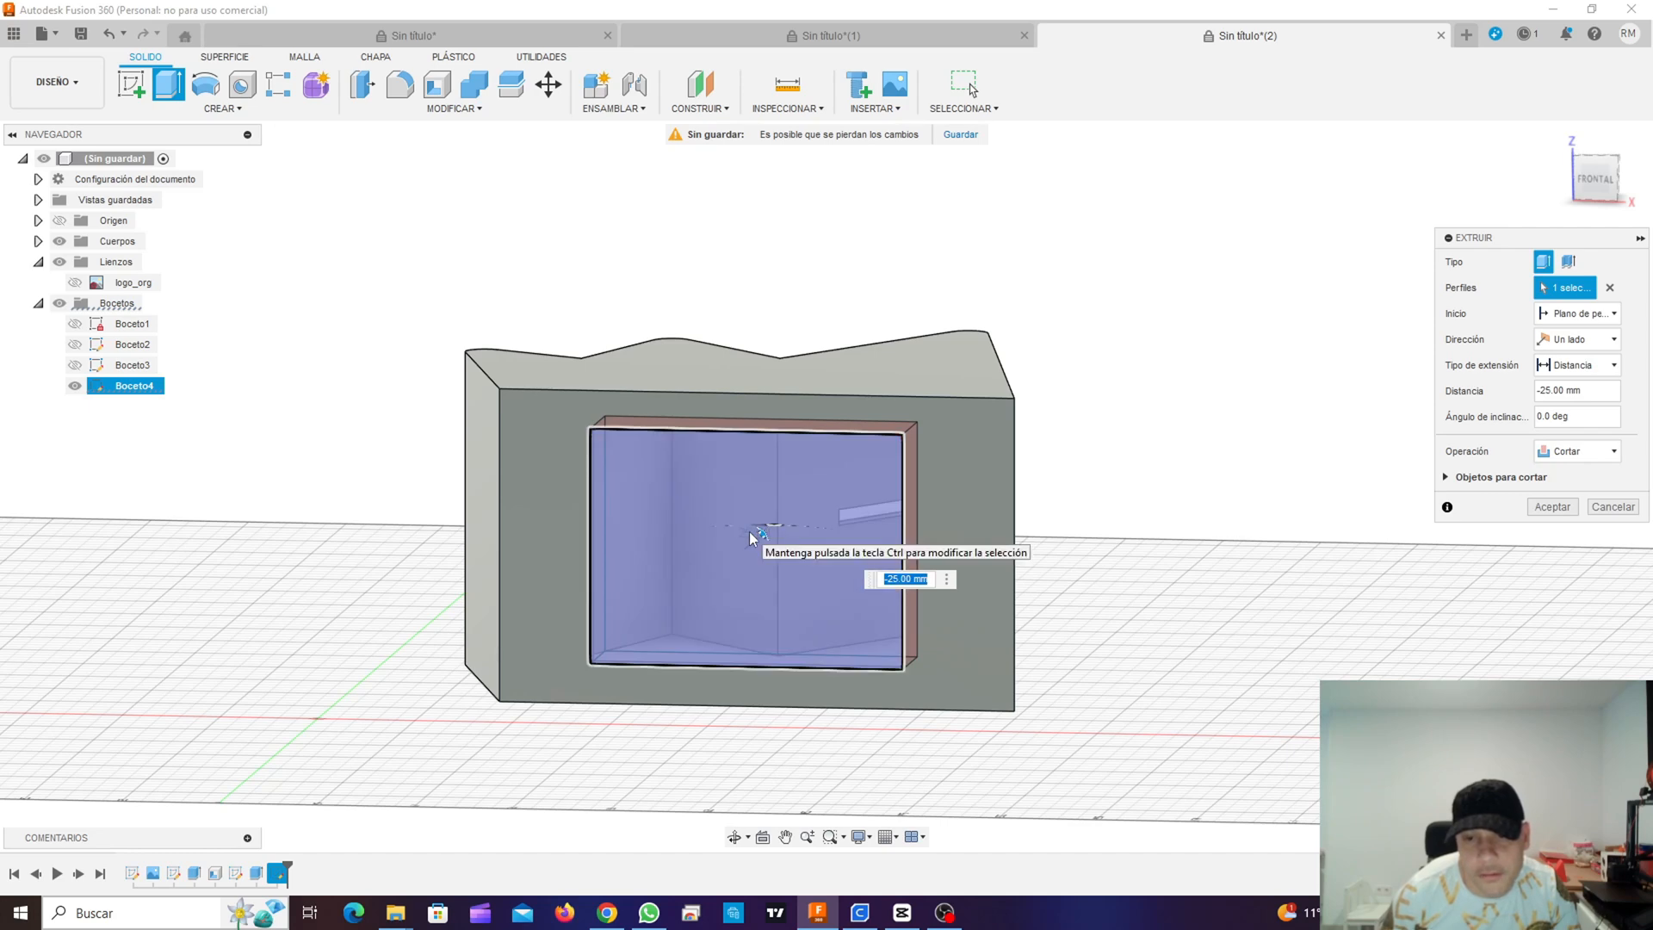
pyautogui.press('Return')
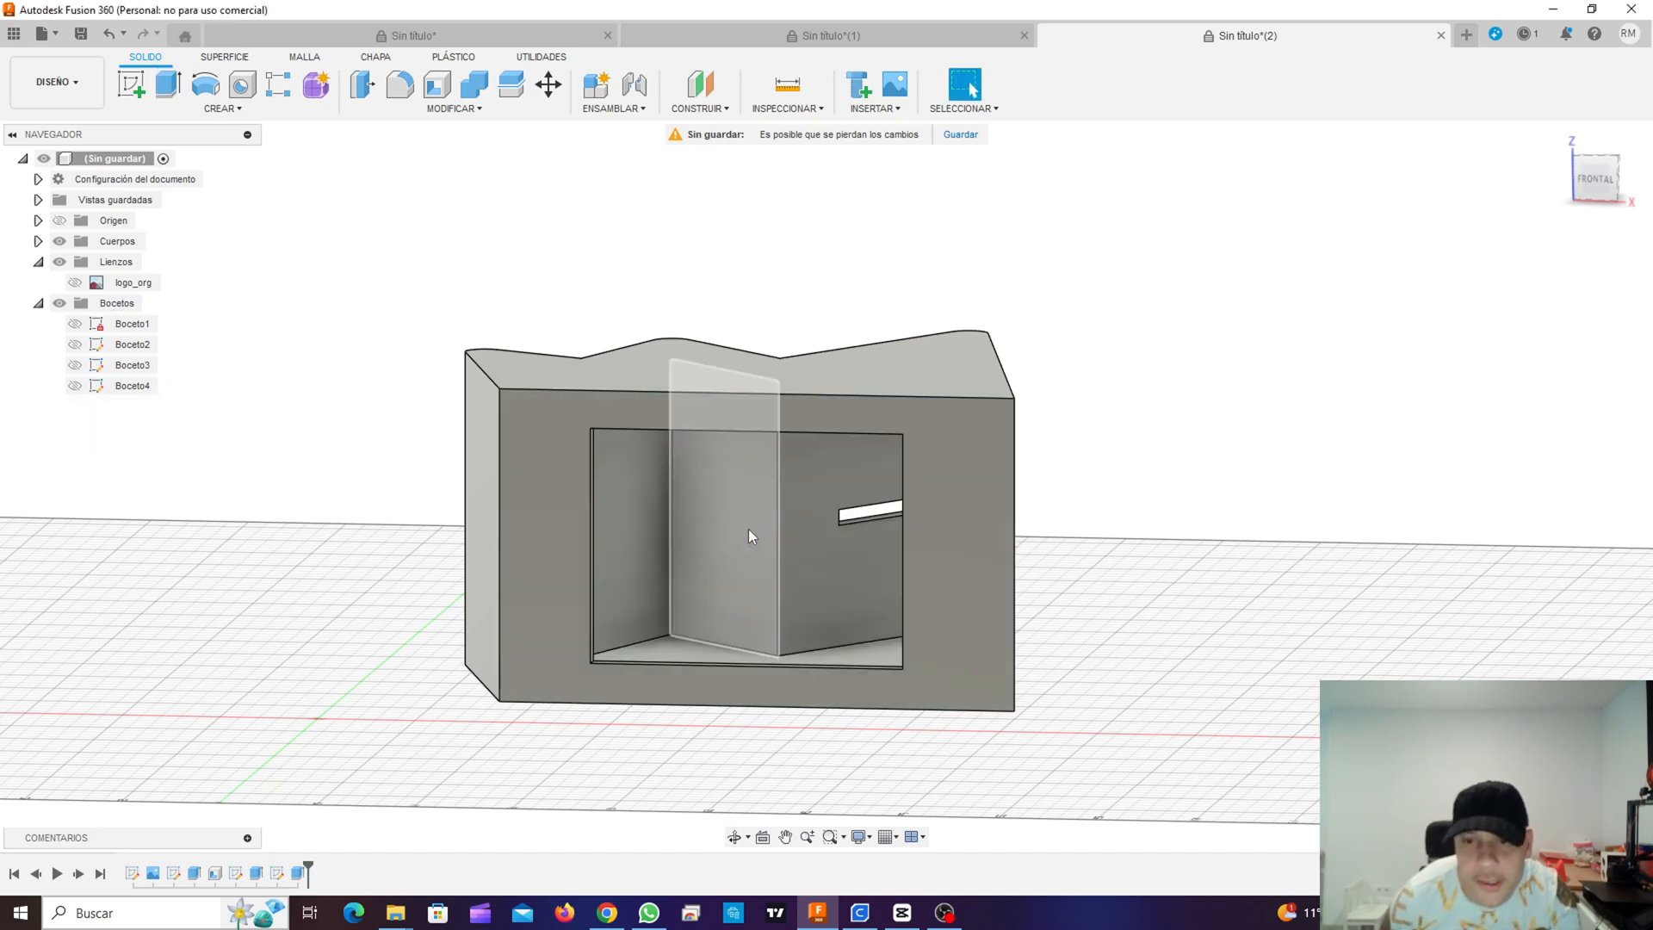
# Step: Examine the crown body's rectangular opening and slot from several angles and the whole outline from directly above
pyautogui.keyDown('shift'); pyautogui.moveTo(807, 345); pyautogui.dragTo(904, 369, button='middle'); pyautogui.keyUp('shift')
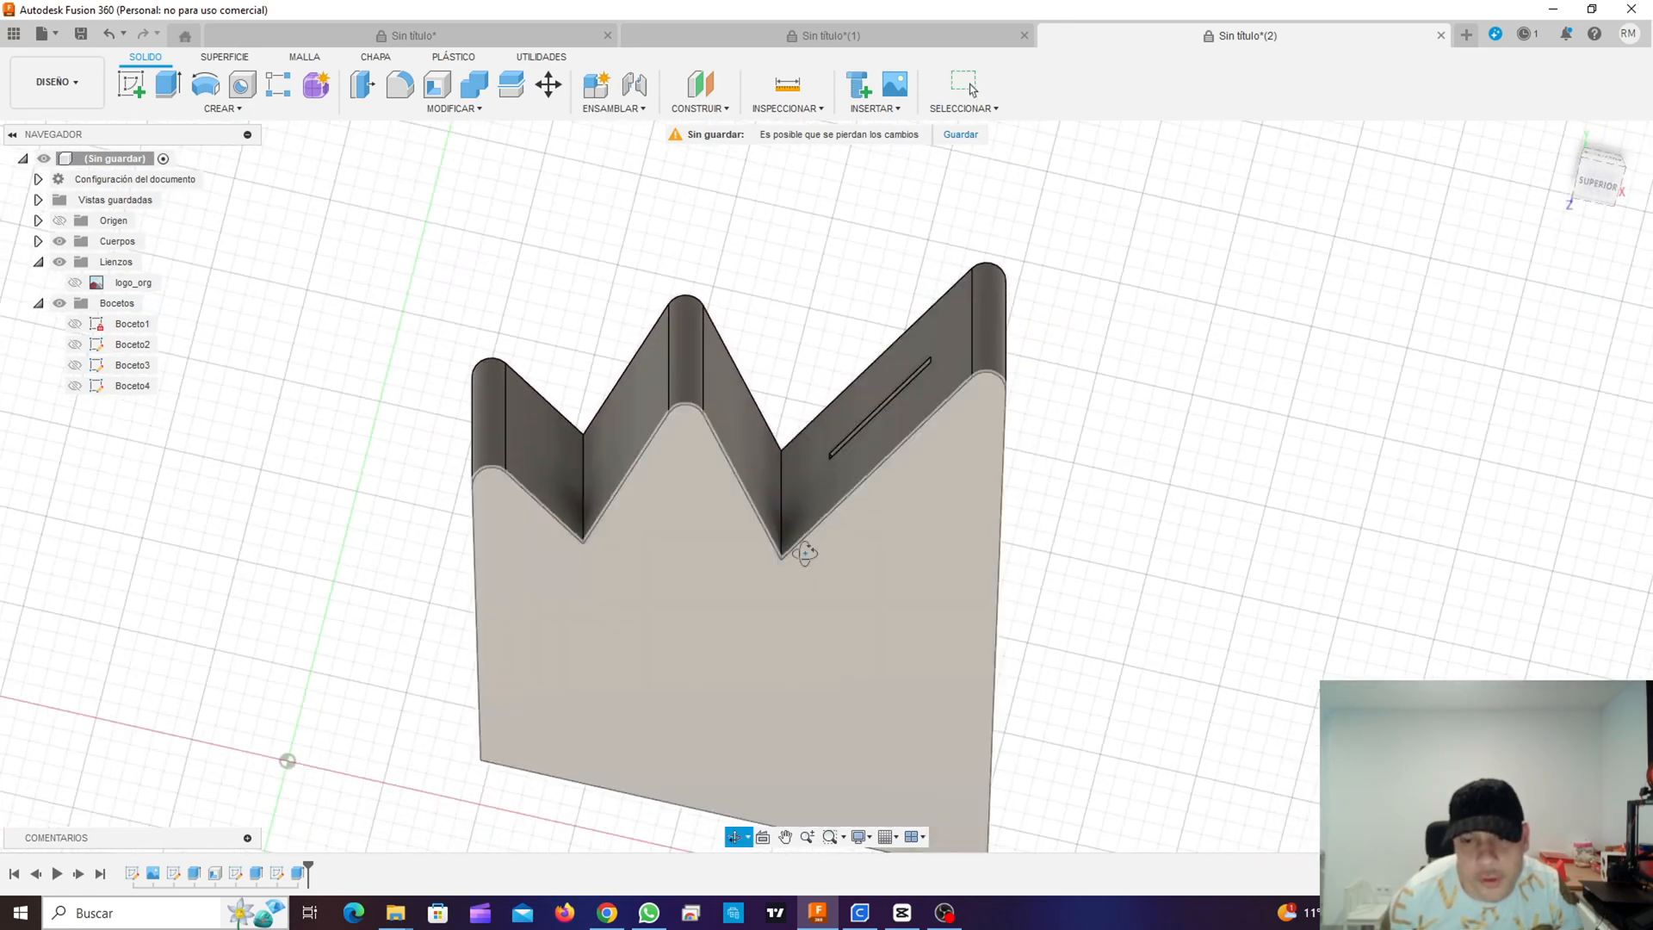
pyautogui.keyDown('shift'); pyautogui.moveTo(804, 555); pyautogui.dragTo(788, 415, button='middle'); pyautogui.keyUp('shift')
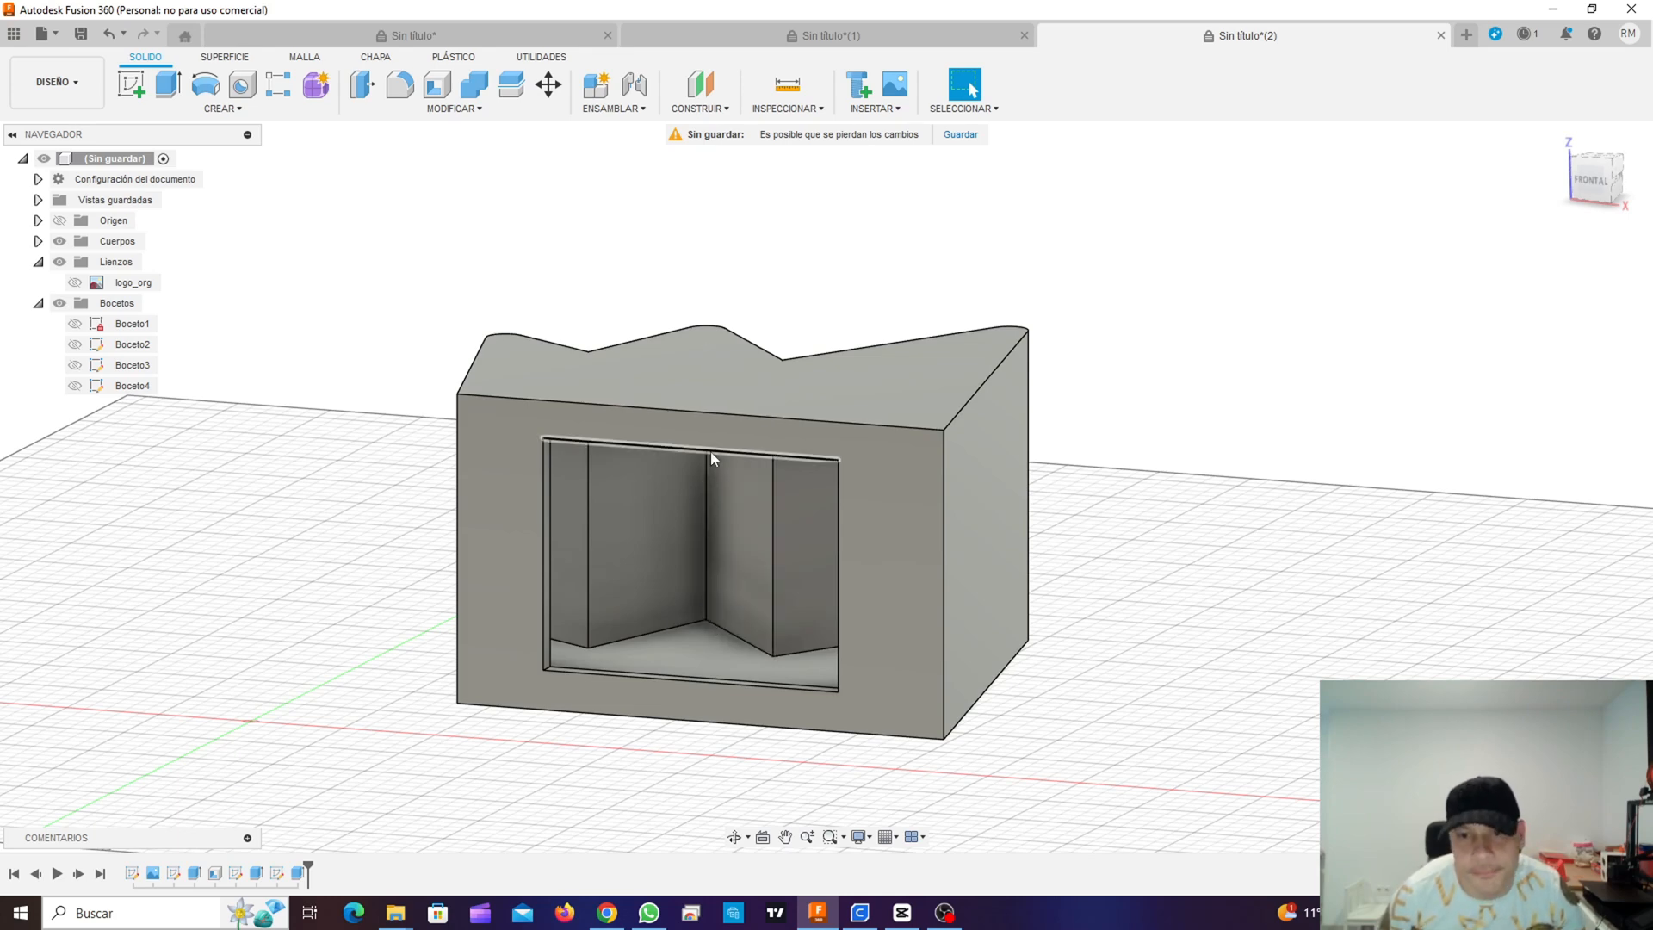
pyautogui.keyDown('shift'); pyautogui.moveTo(709, 400); pyautogui.dragTo(701, 529, button='middle'); pyautogui.keyUp('shift')
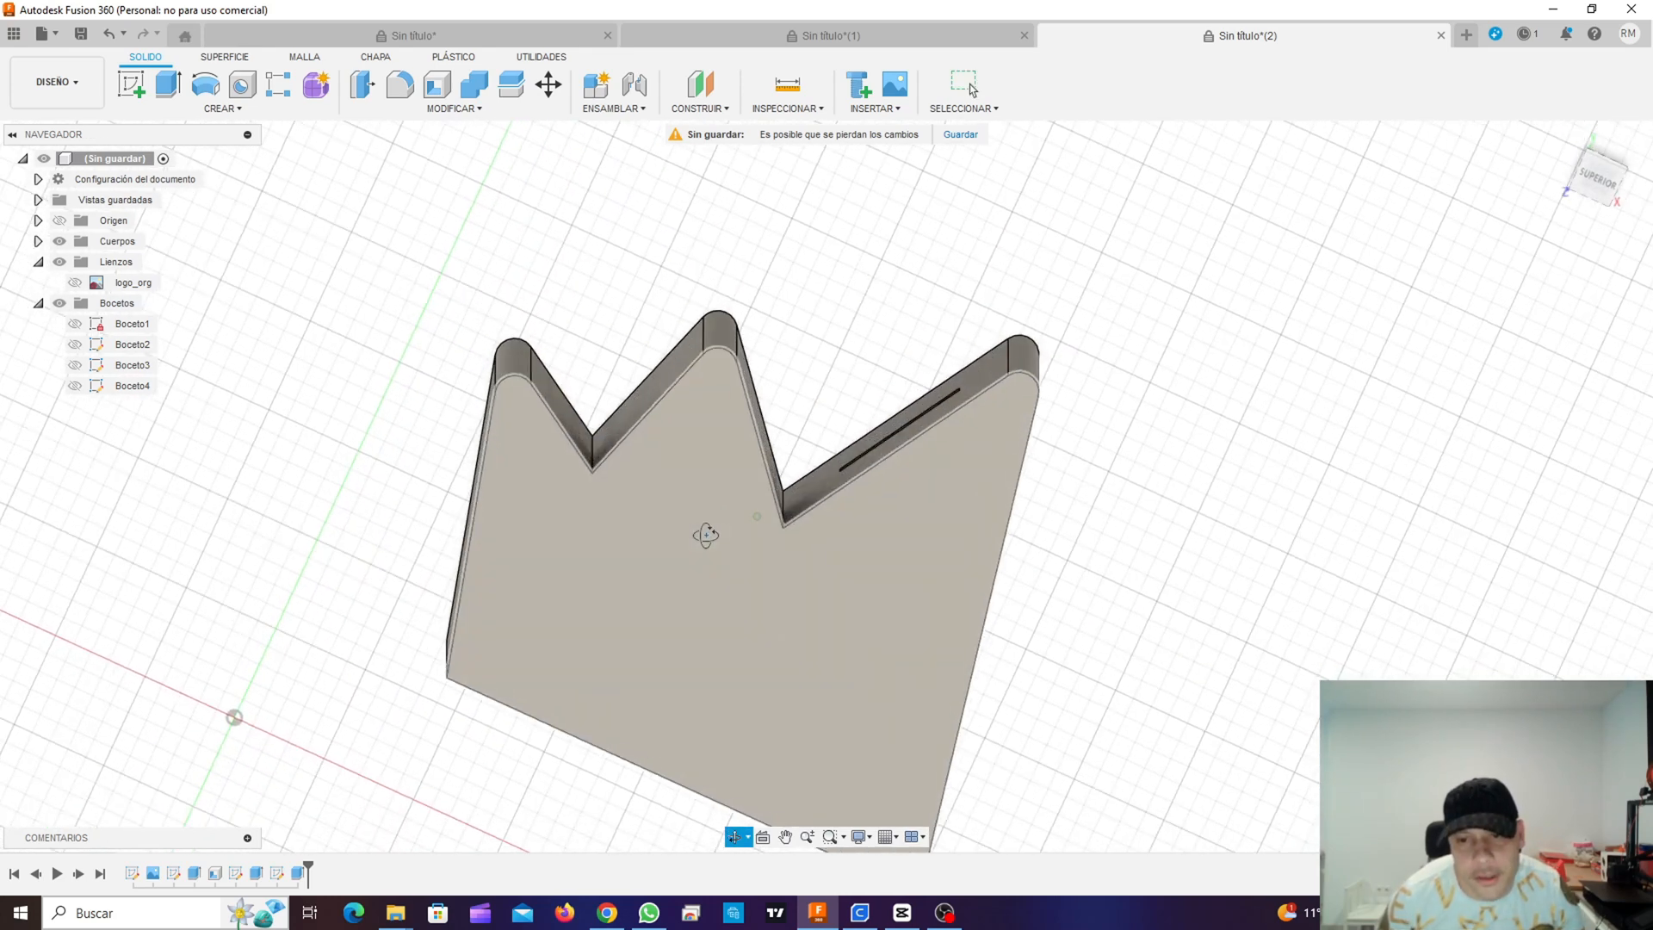
pyautogui.click(1597, 181)
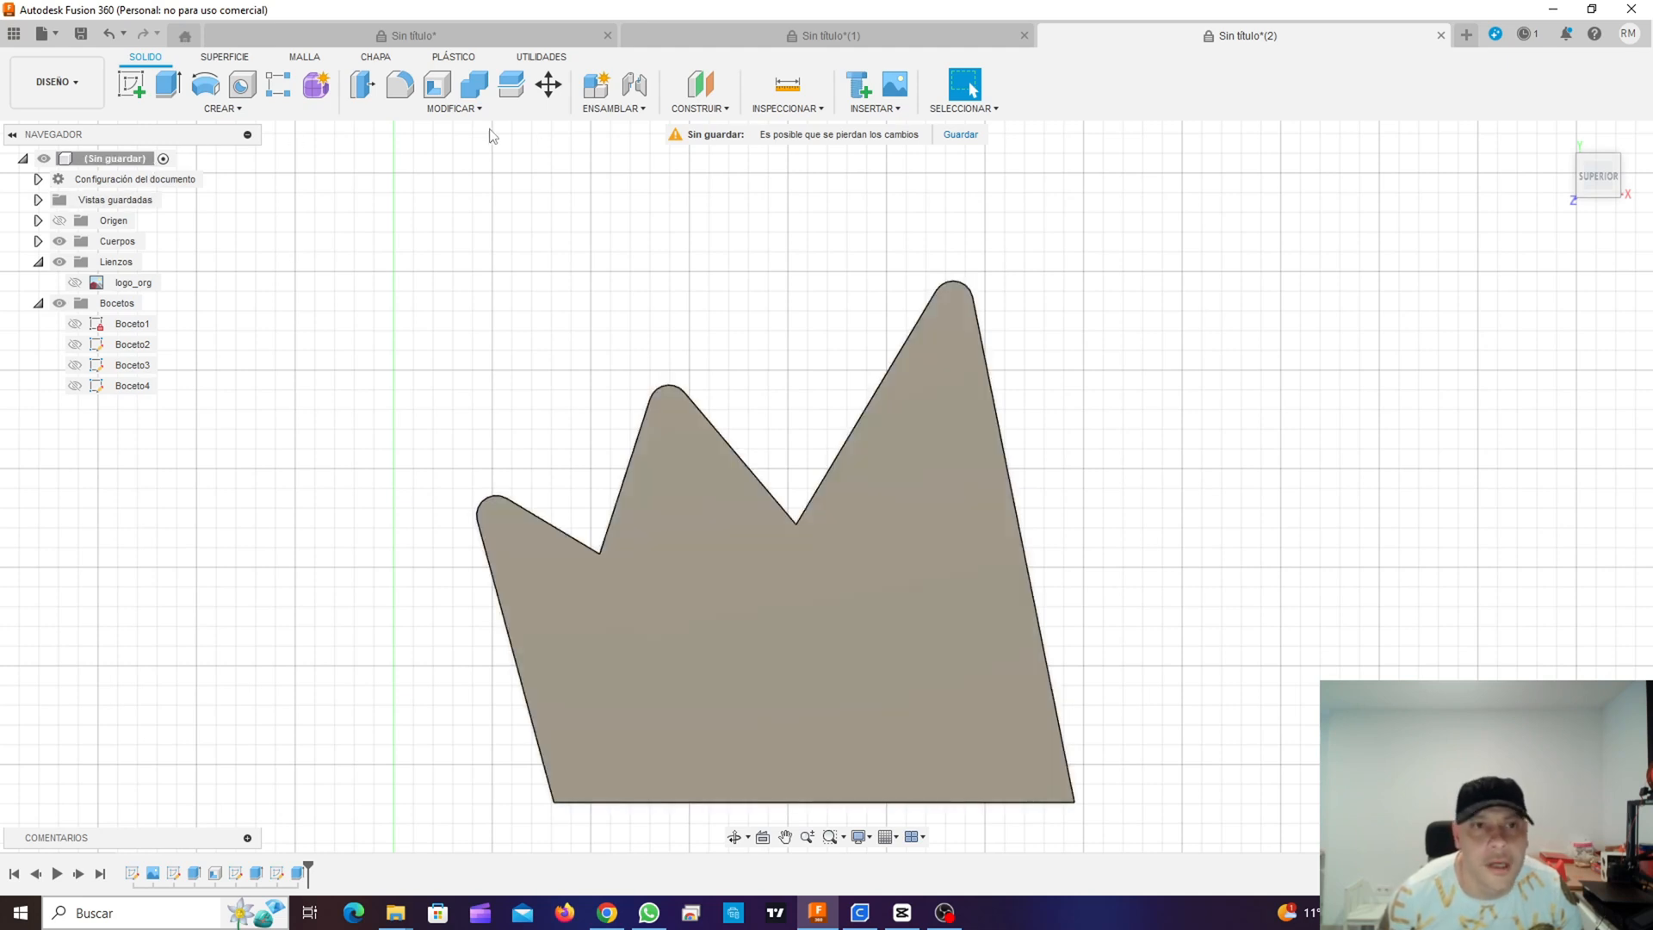
pyautogui.click(568, 64)
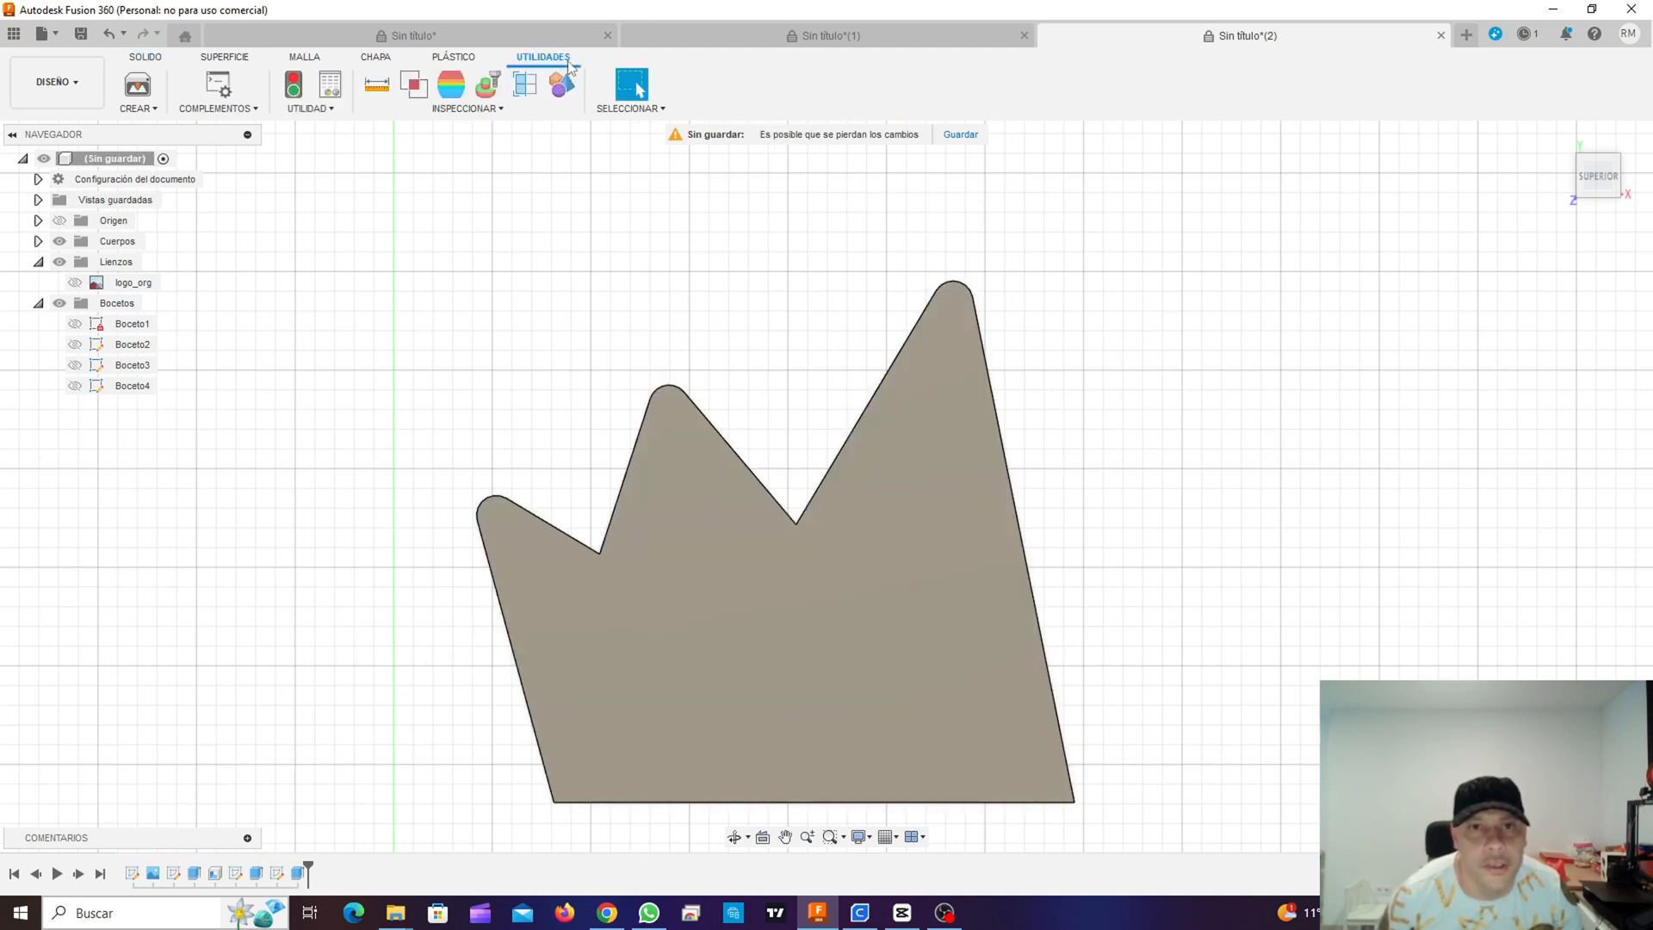
# Step: Send the crown body to Cura for 3D printing as a binary STL in millimetres with high refinement
pyautogui.click(146, 108)
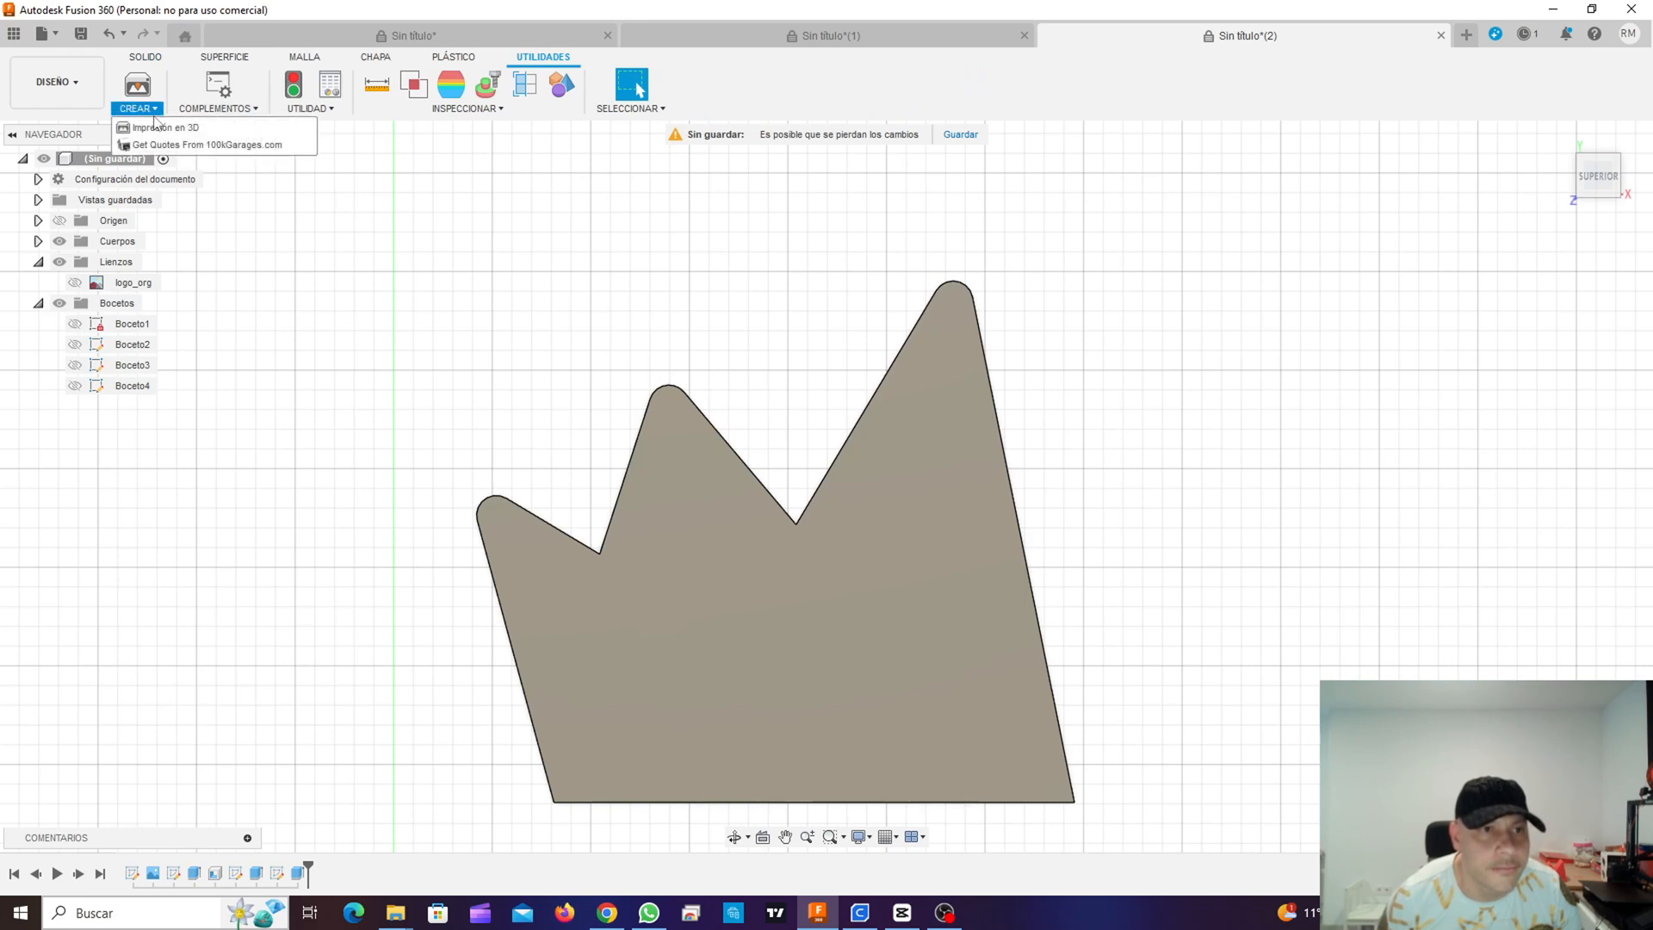
pyautogui.click(152, 128)
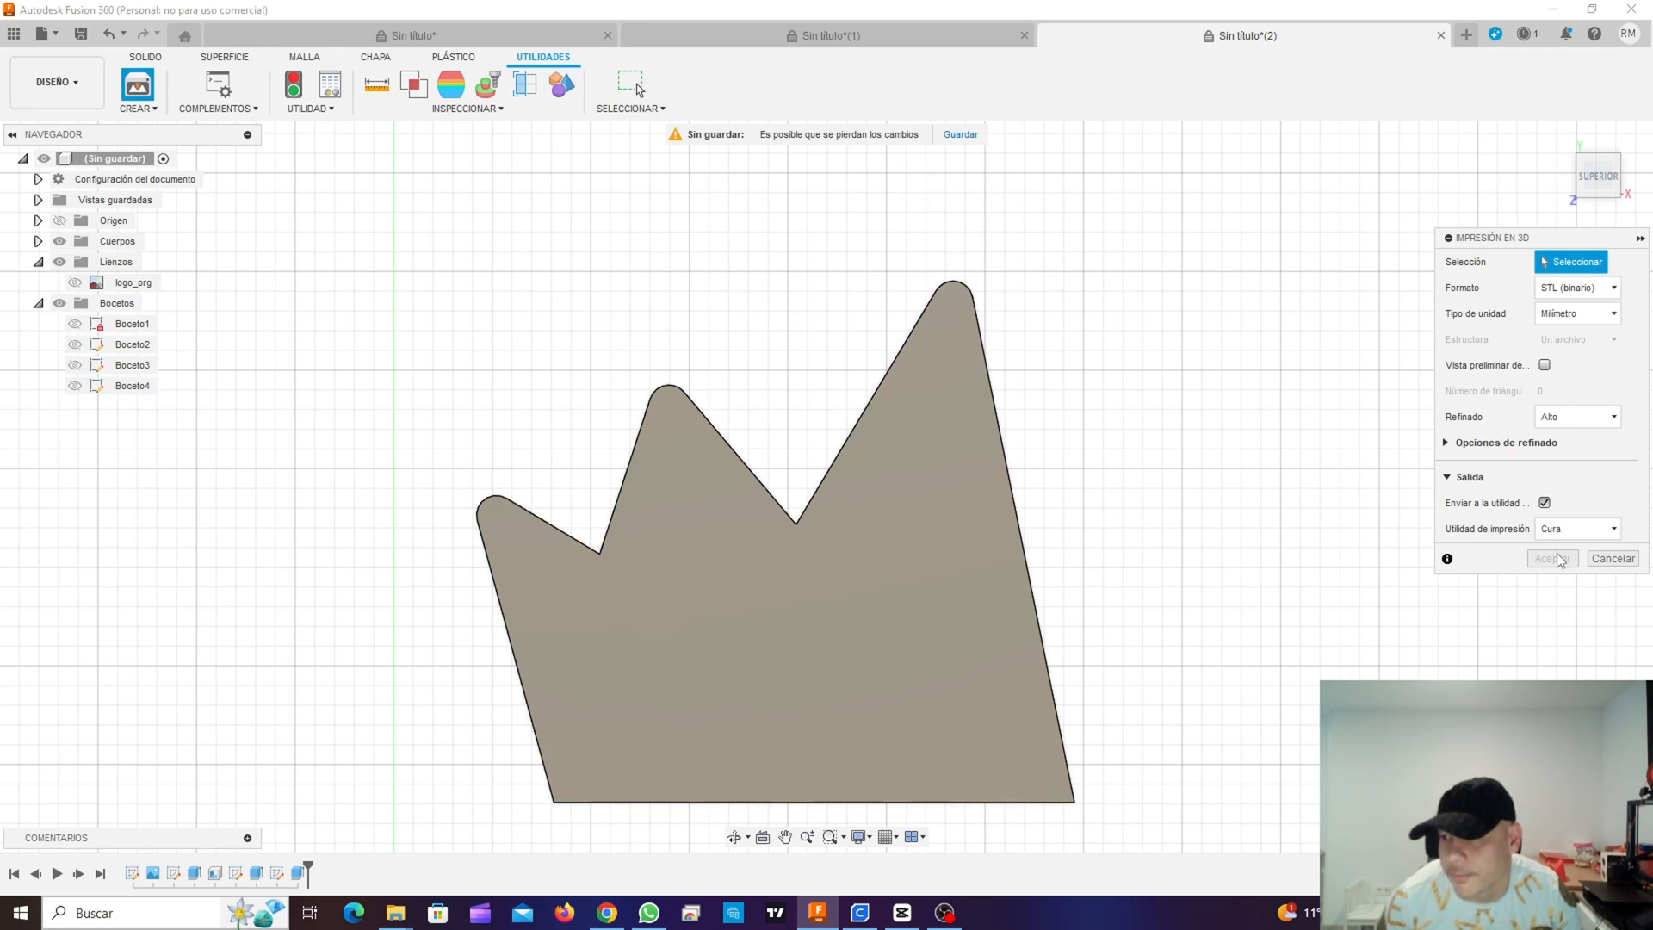
pyautogui.click(859, 571)
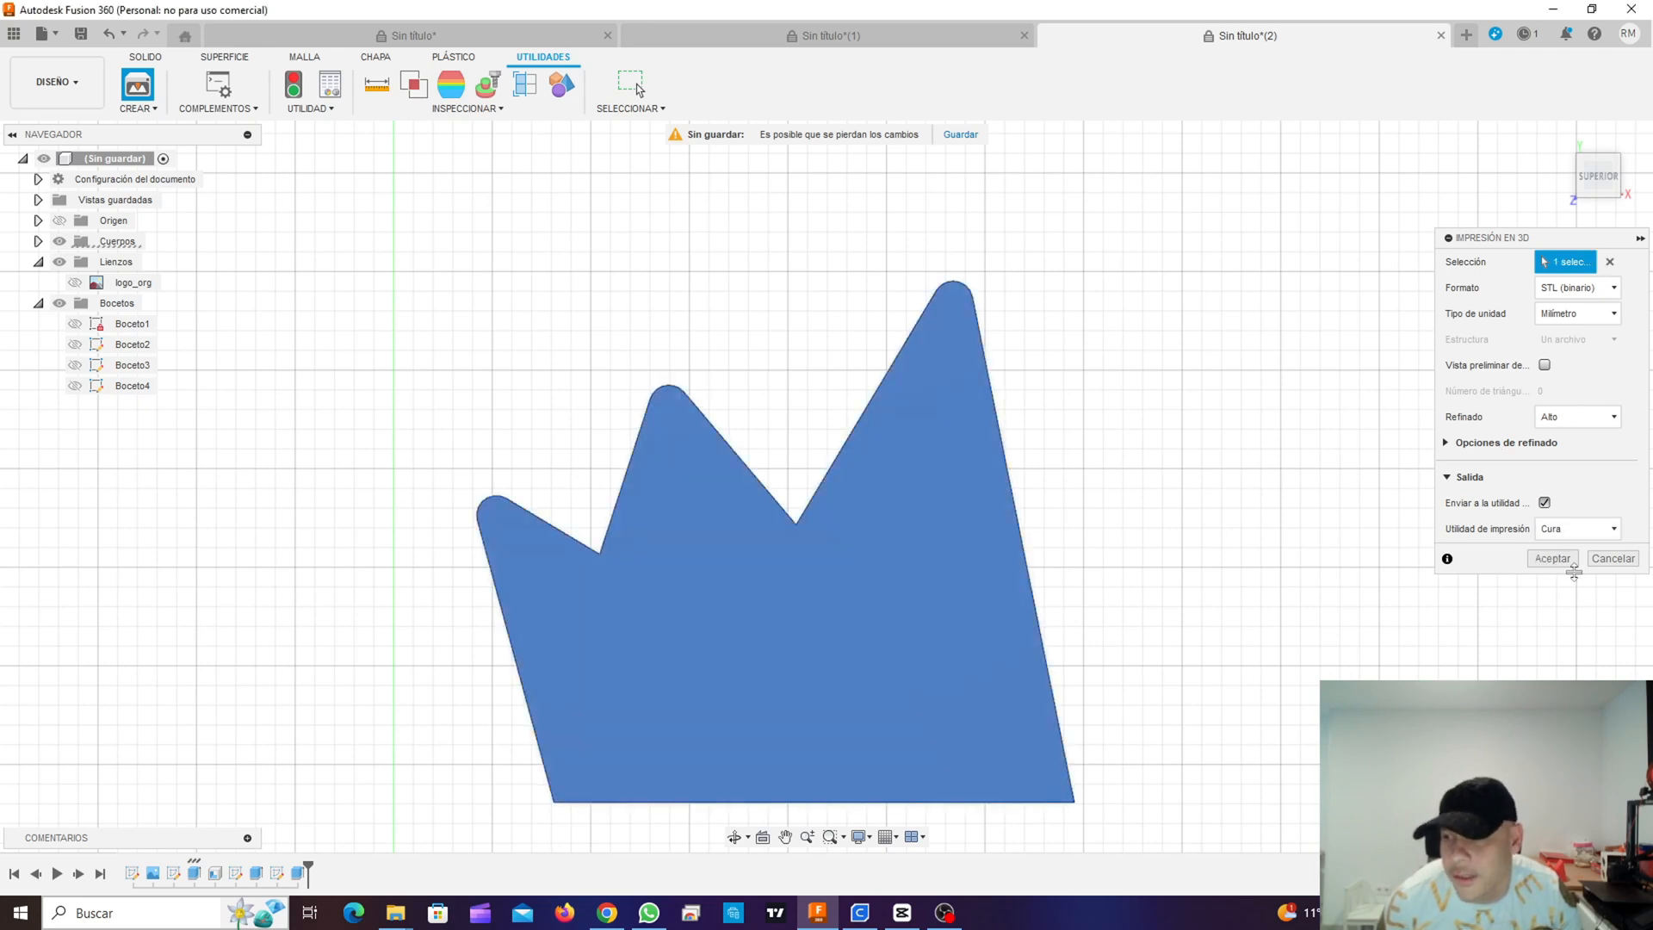
pyautogui.click(1552, 558)
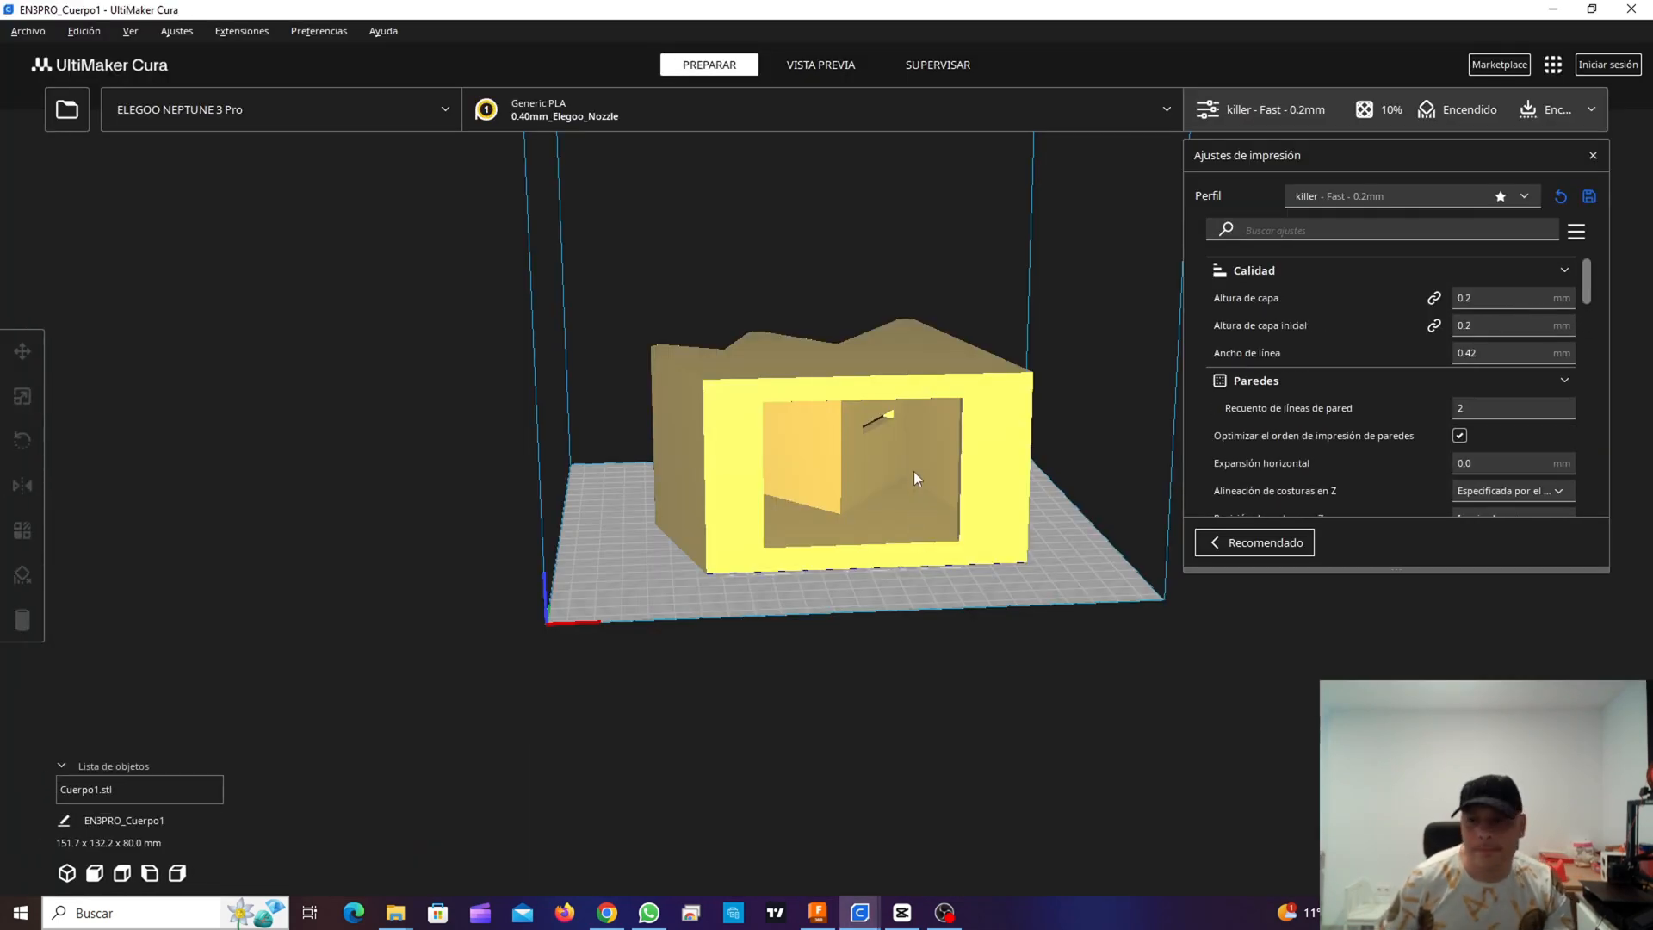
# Step: Rotate the crown model 90° about the red axis so it stands upright with its rectangular opening on the build plate
pyautogui.click(714, 434)
pyautogui.click(22, 448)
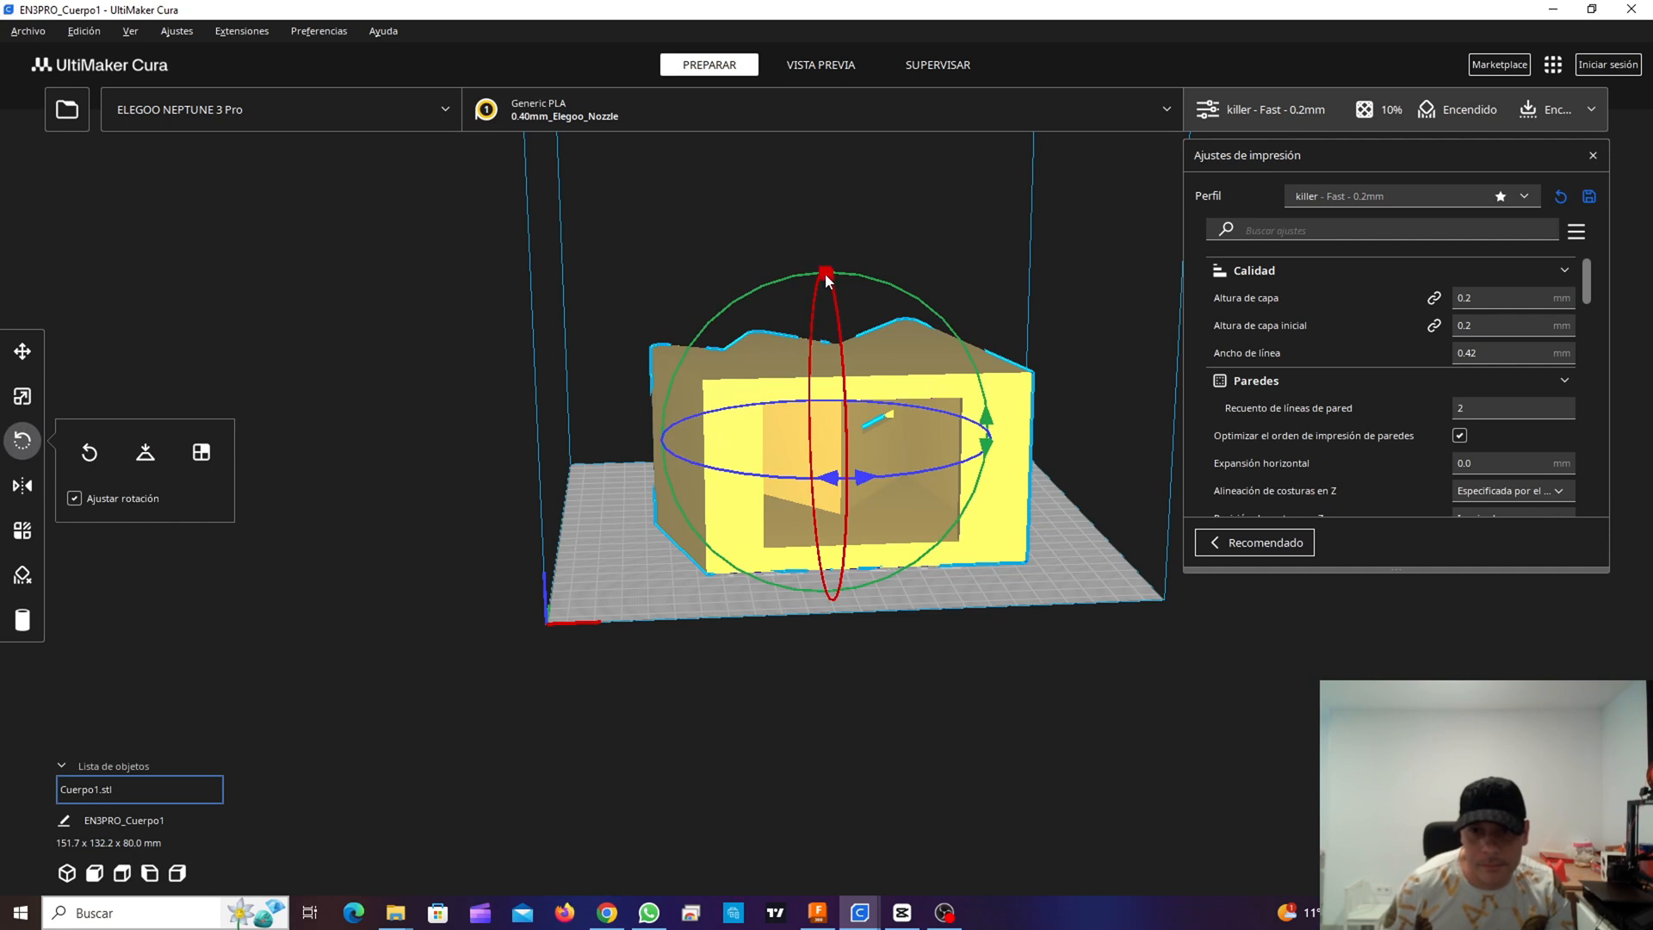
pyautogui.moveTo(824, 272); pyautogui.dragTo(833, 456)
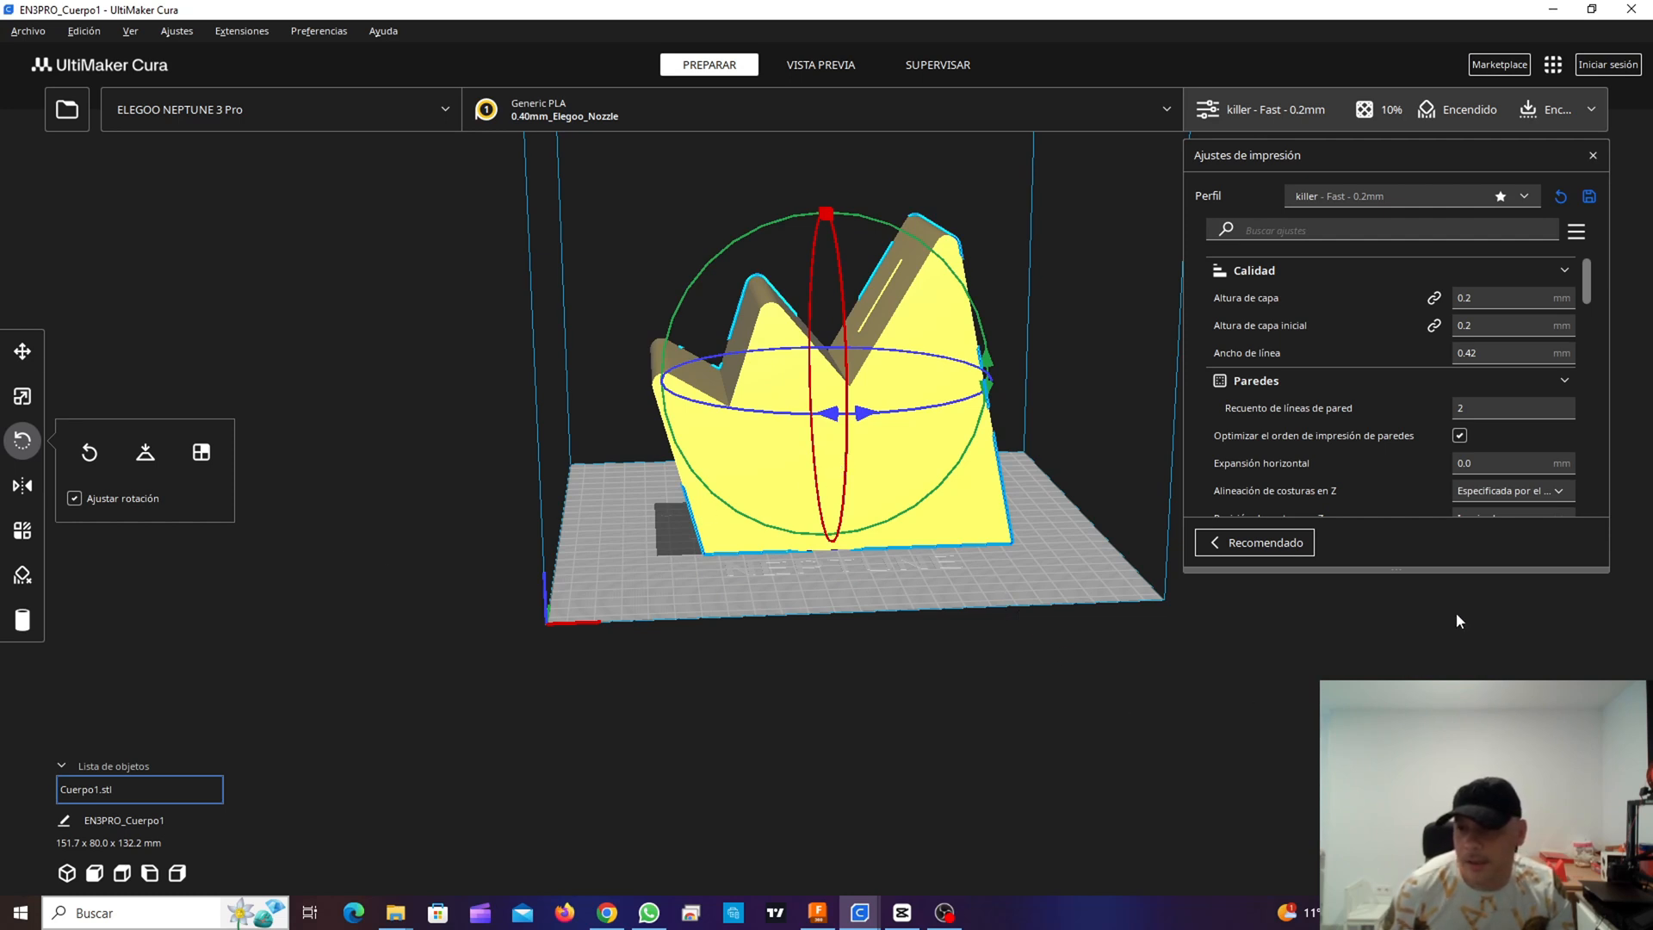
# Step: Review the print profile's speed and support settings, including support structure, placement, overhang angle, pattern and density
pyautogui.moveTo(1591, 274); pyautogui.dragTo(1592, 378)
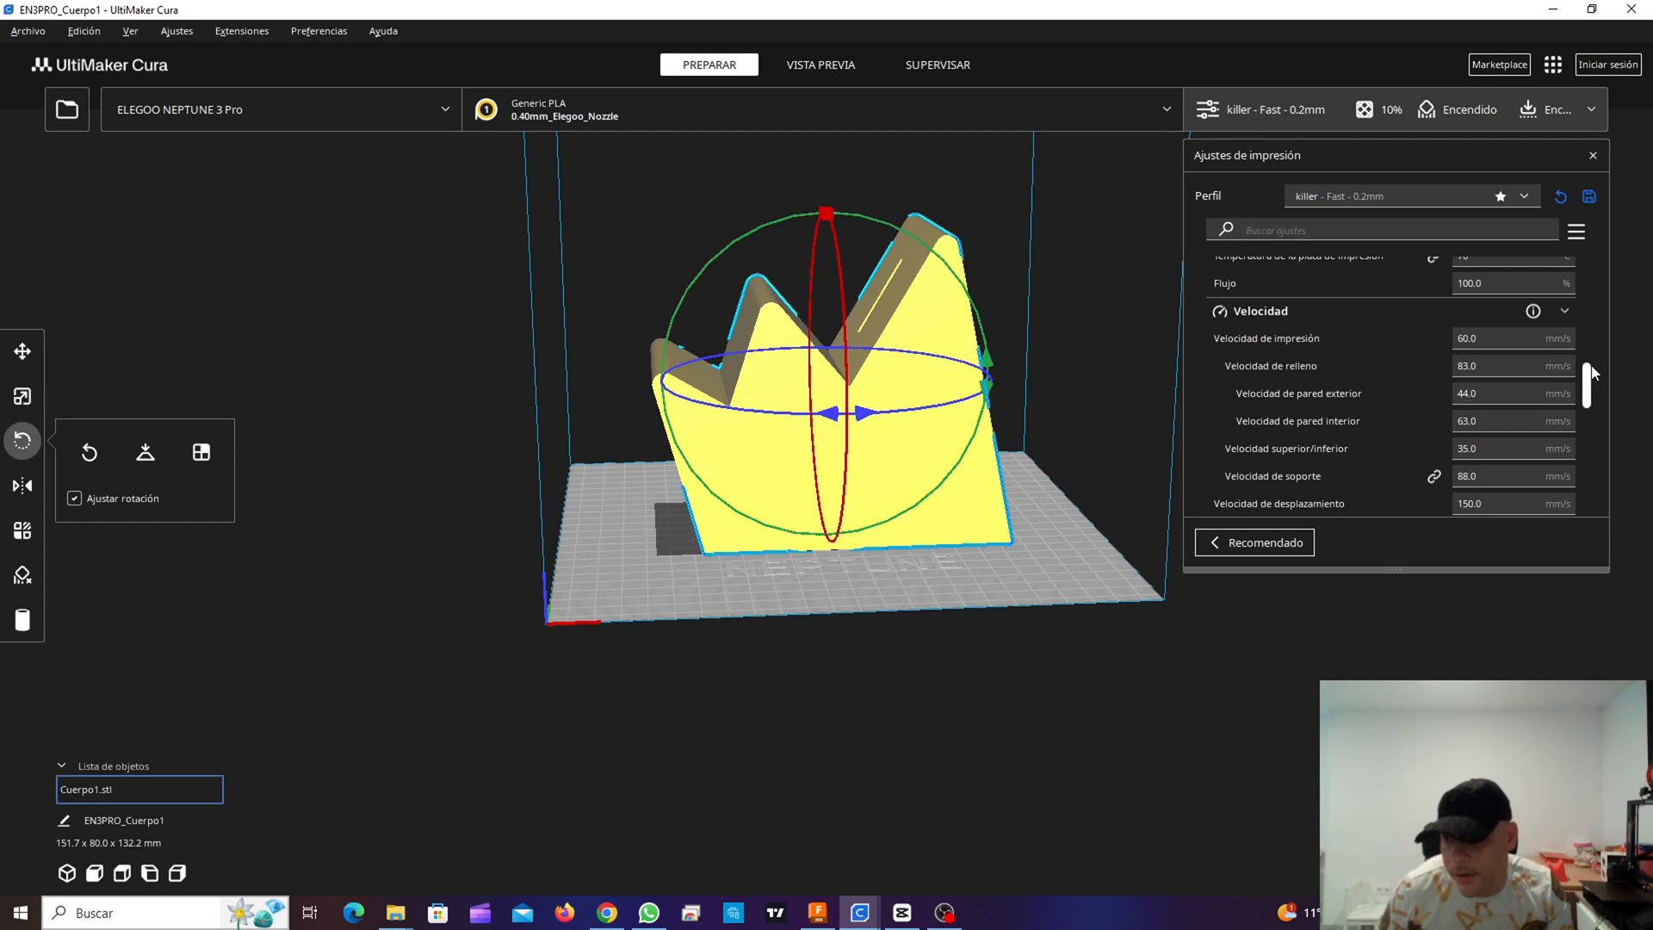
pyautogui.moveTo(1591, 372); pyautogui.dragTo(1590, 420)
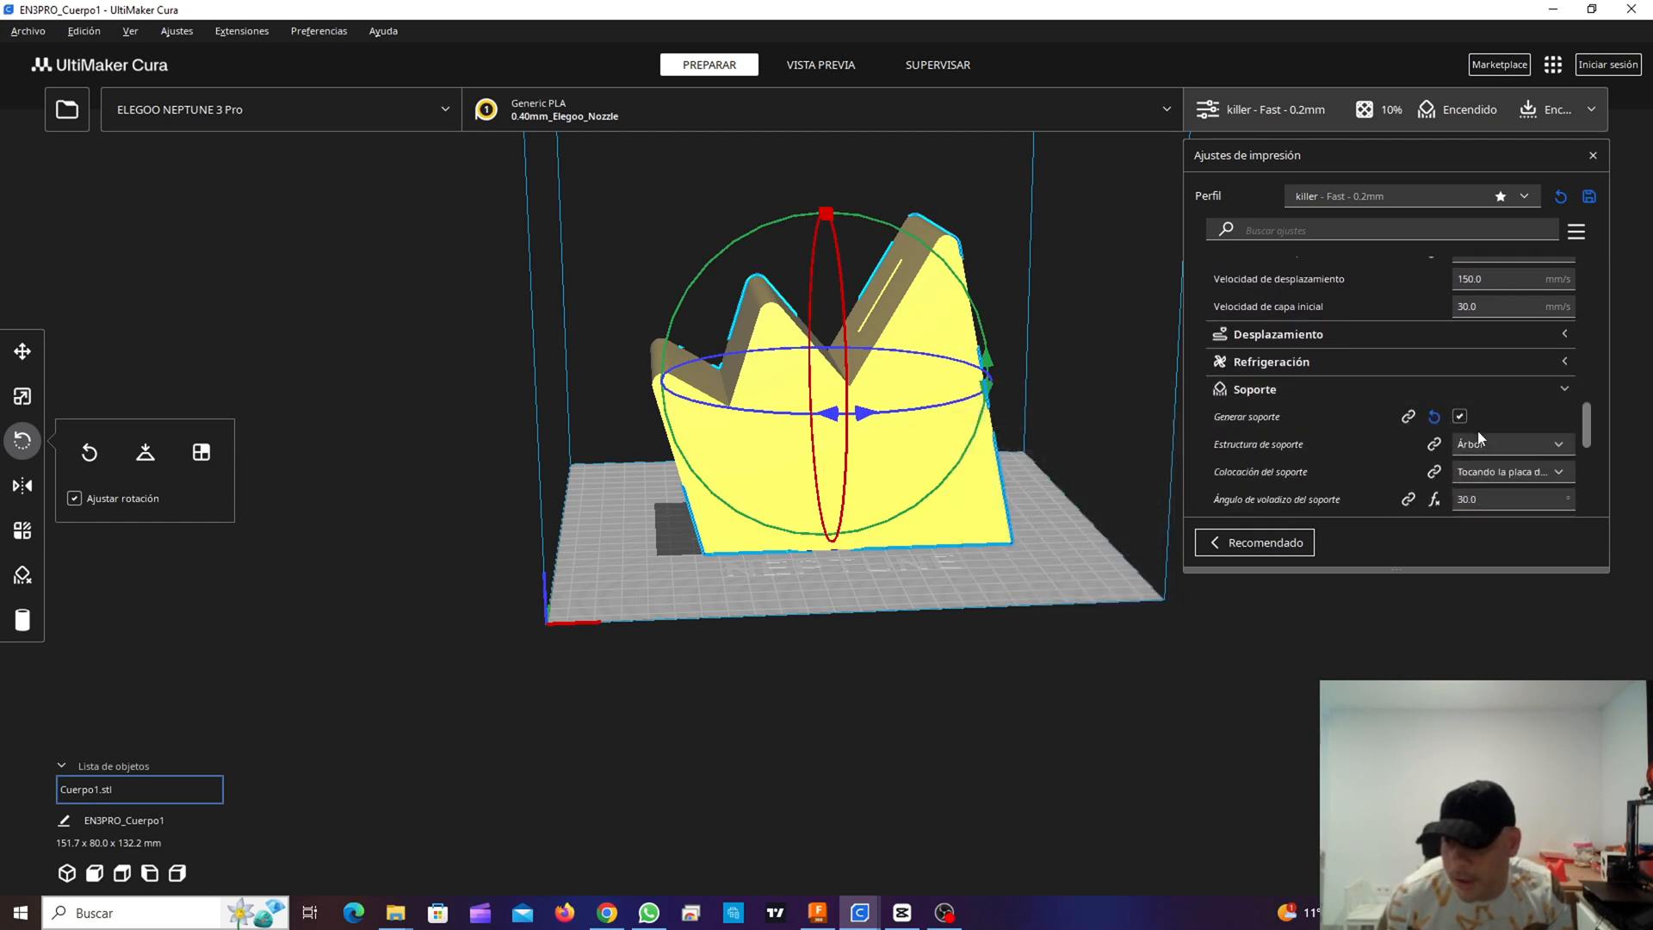
pyautogui.scroll(-2, 1592, 410)
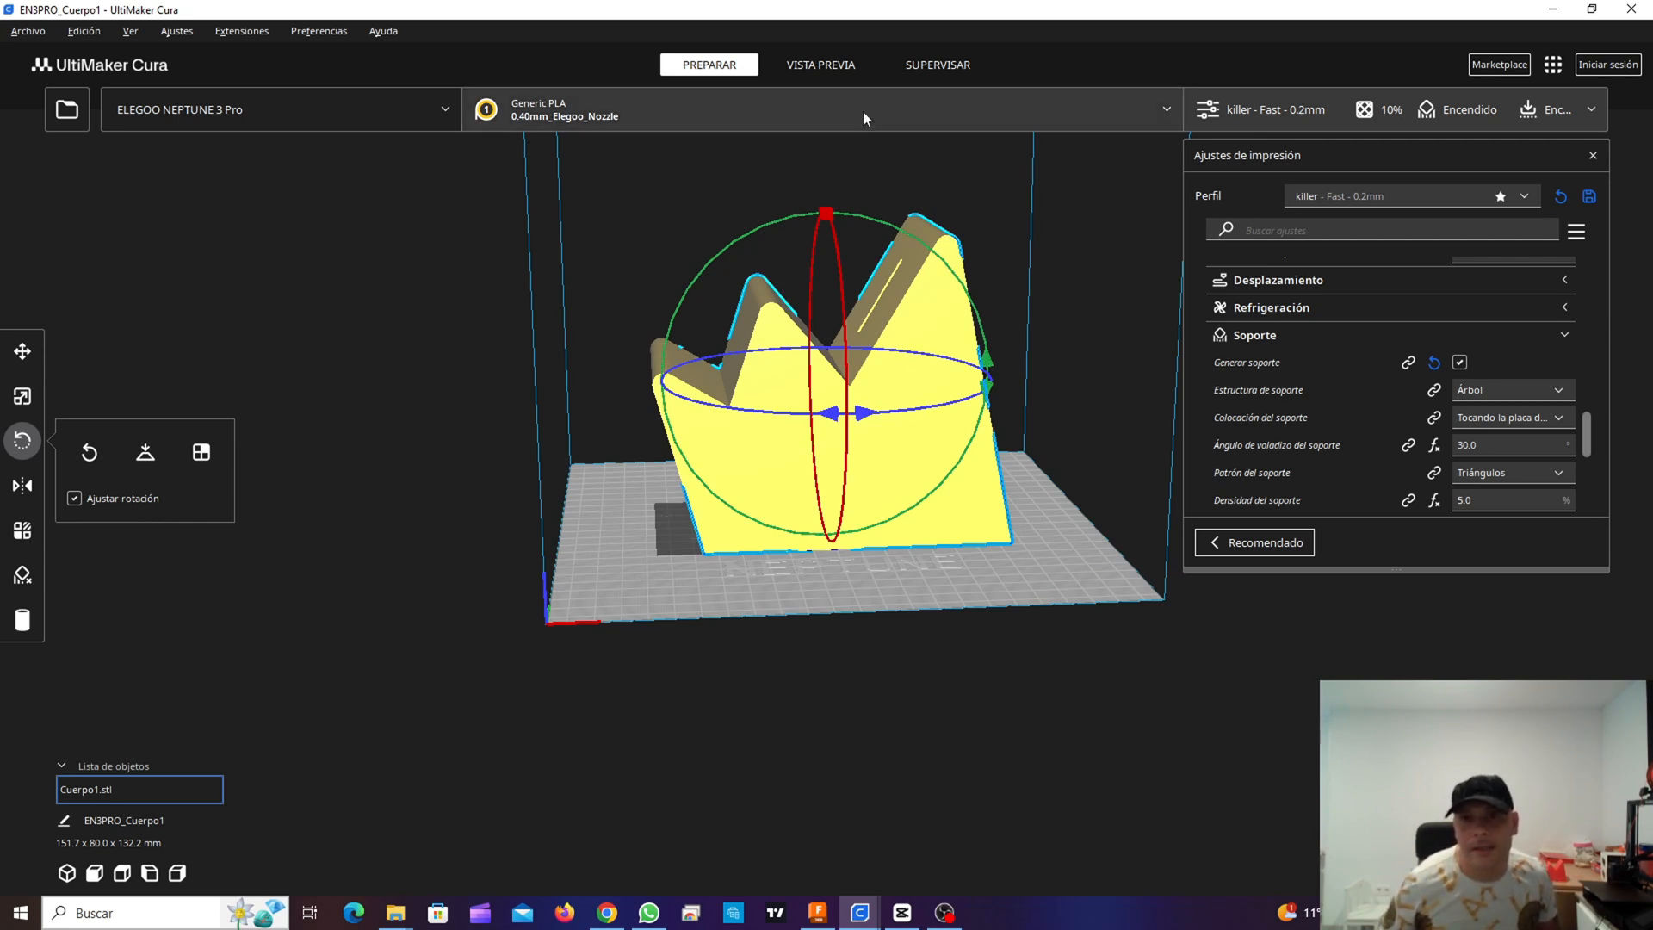
# Step: Preview the sliced crown, examining the first layer and its tree supports inside the opening and the full layer stack from several angles
pyautogui.click(843, 67)
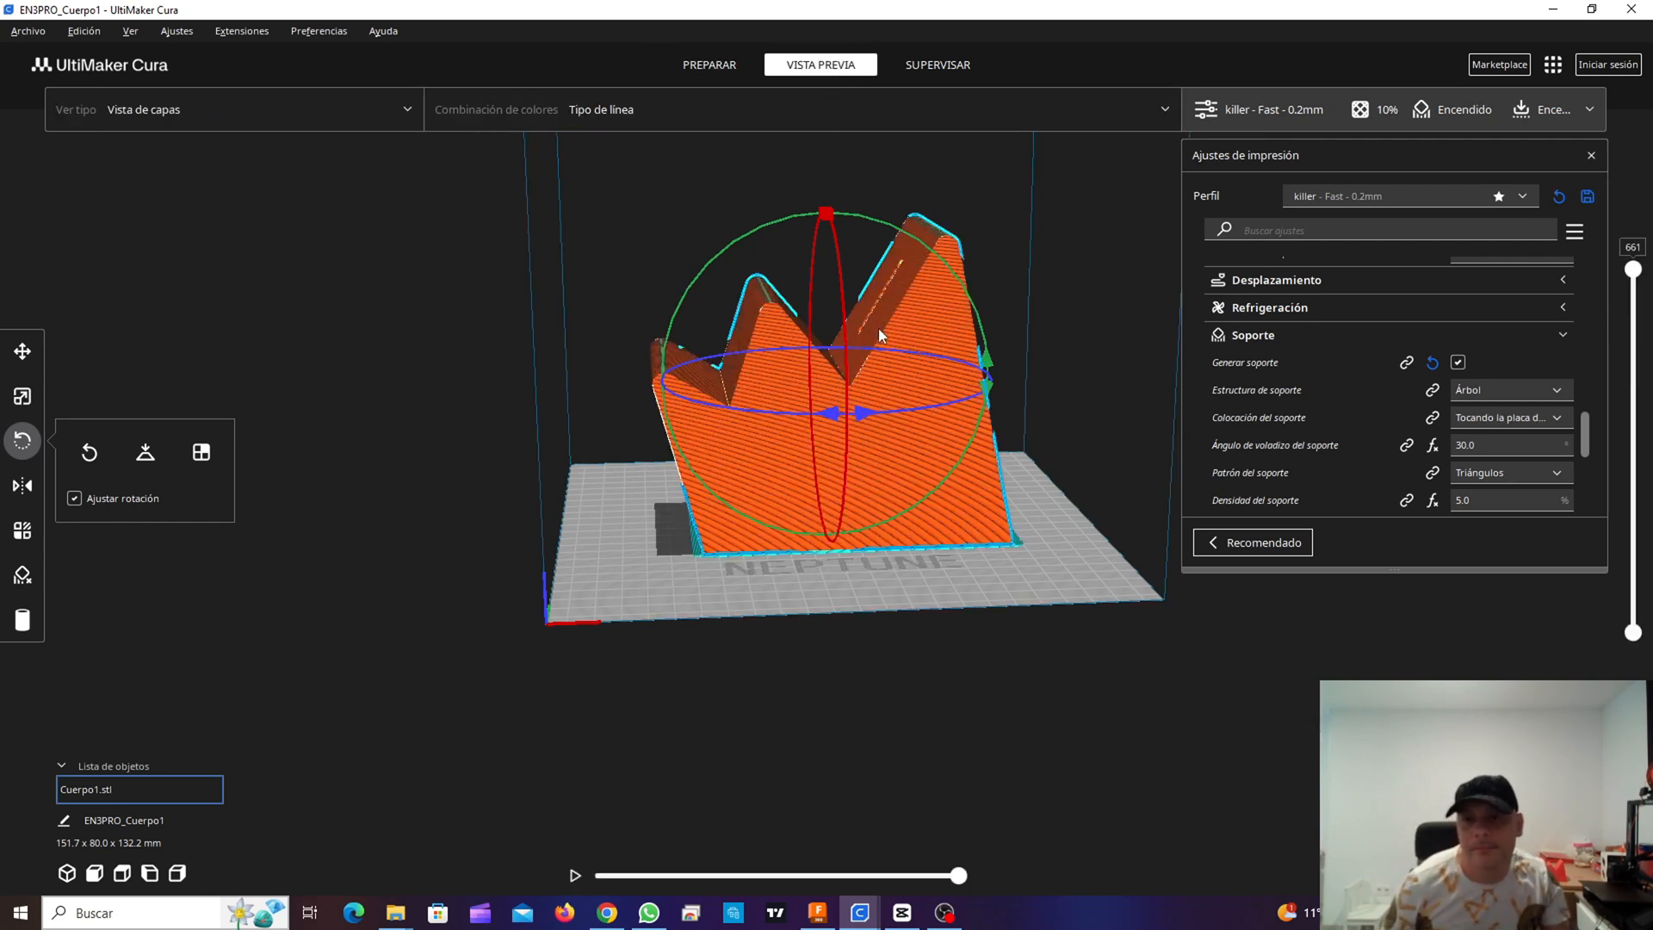
pyautogui.moveTo(1633, 272); pyautogui.dragTo(1650, 642)
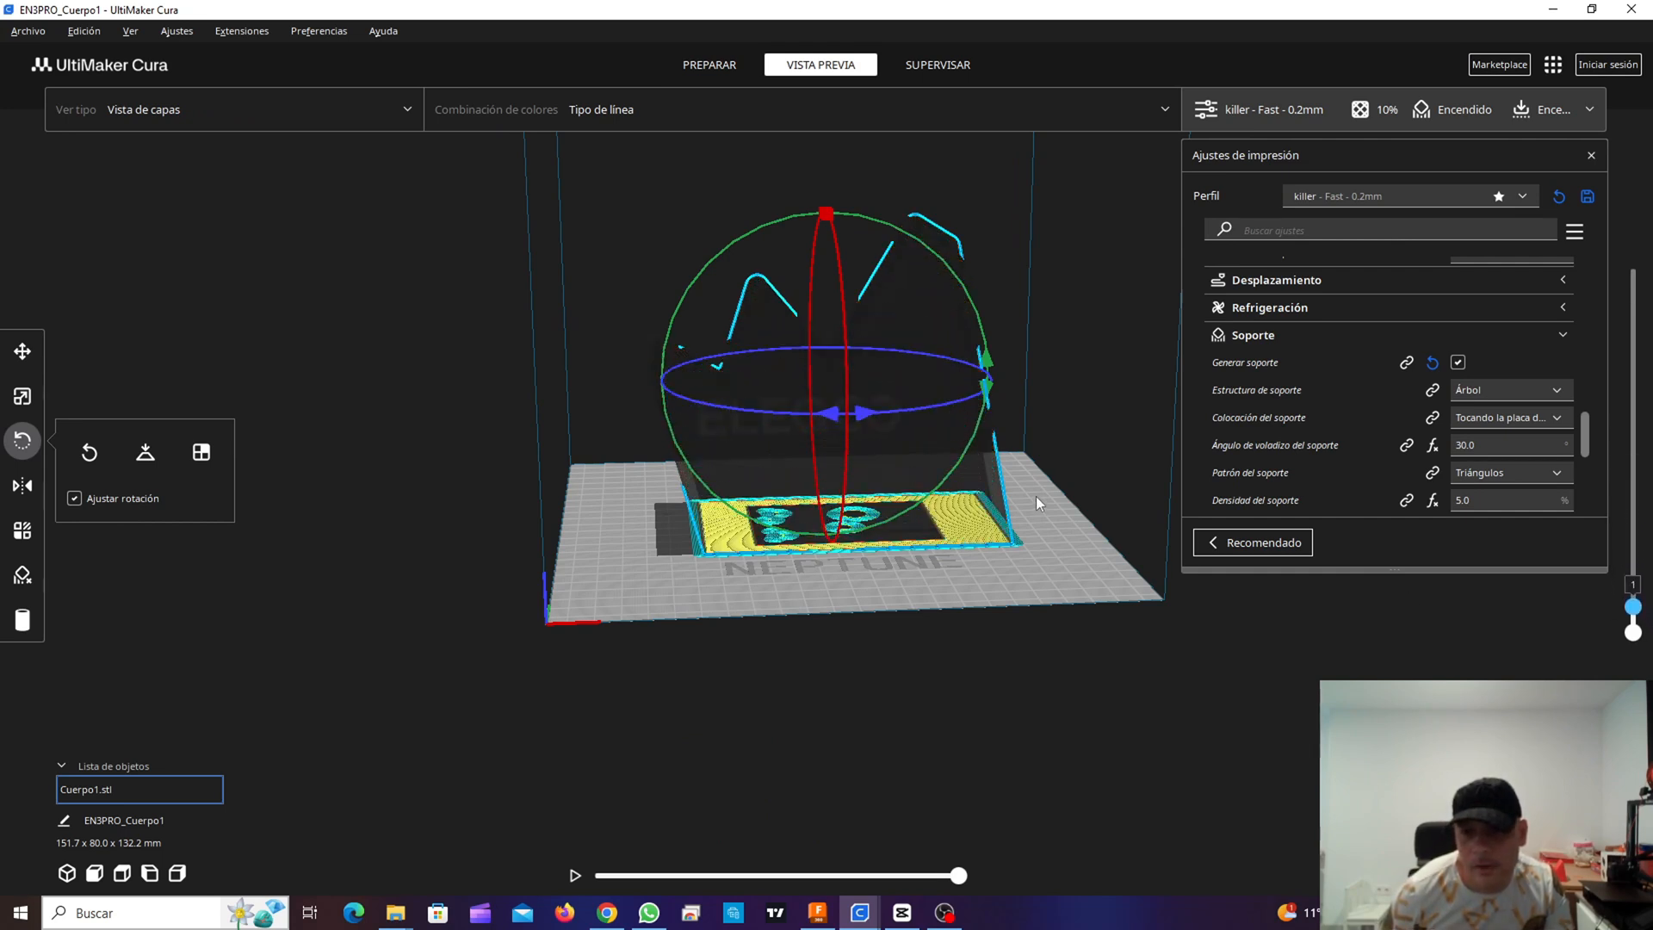
pyautogui.moveTo(1028, 510); pyautogui.dragTo(1012, 287, button='right')
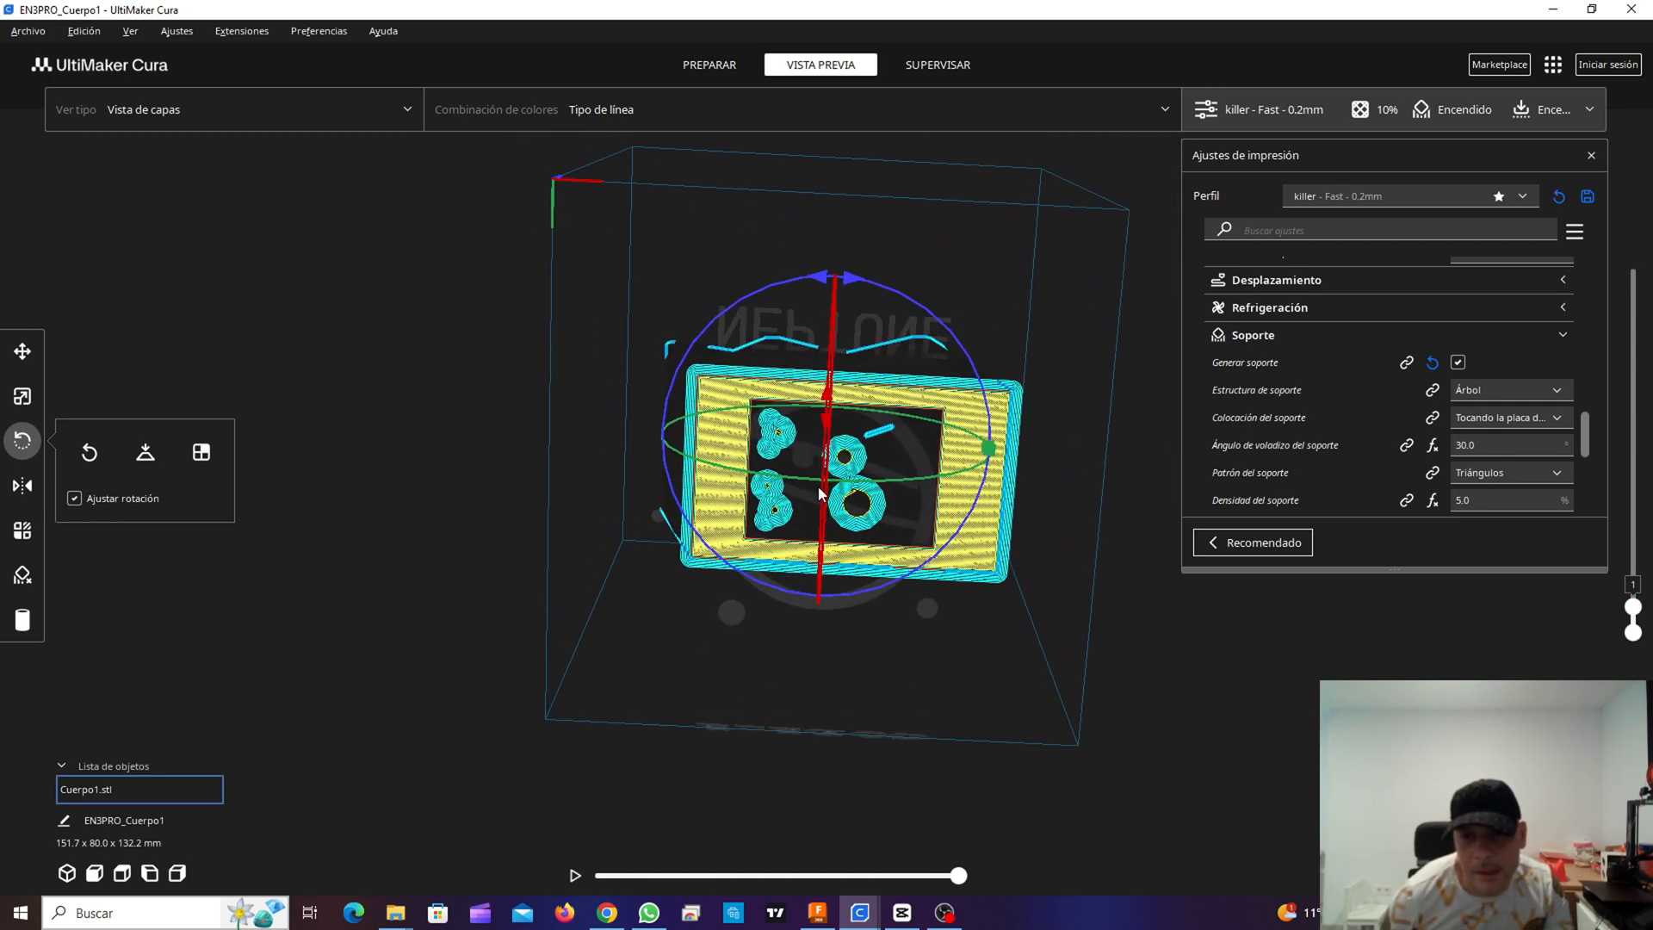
pyautogui.moveTo(793, 331); pyautogui.dragTo(751, 534, button='right')
pyautogui.moveTo(1633, 606); pyautogui.dragTo(1633, 269)
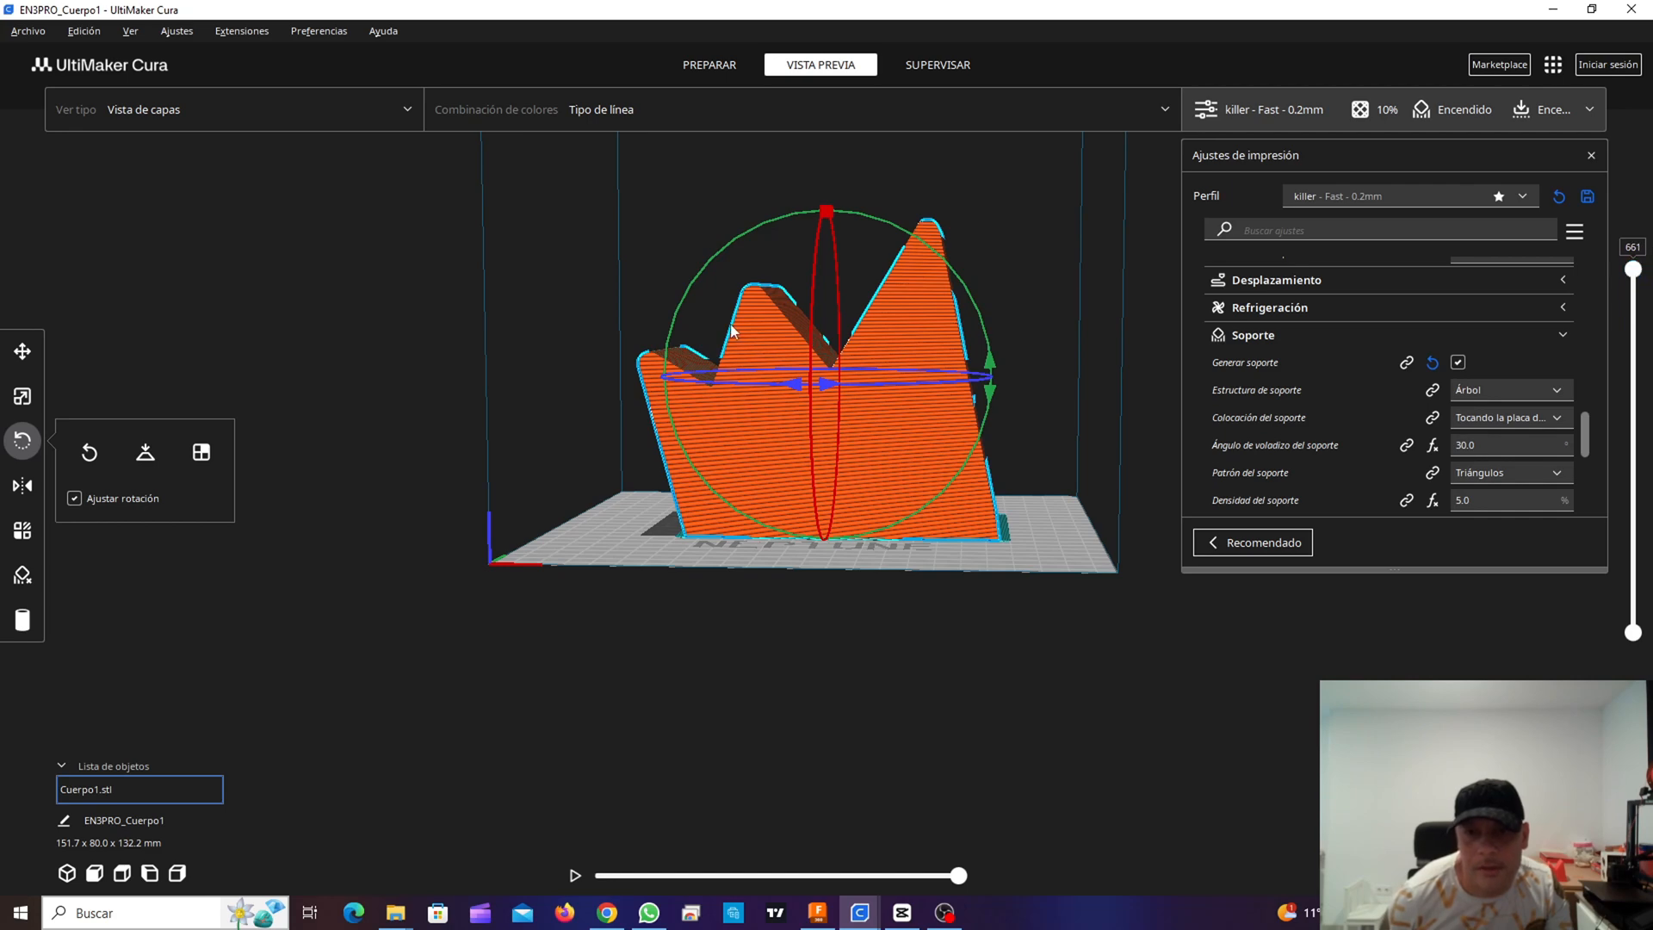
pyautogui.moveTo(731, 329); pyautogui.dragTo(775, 376, button='right')
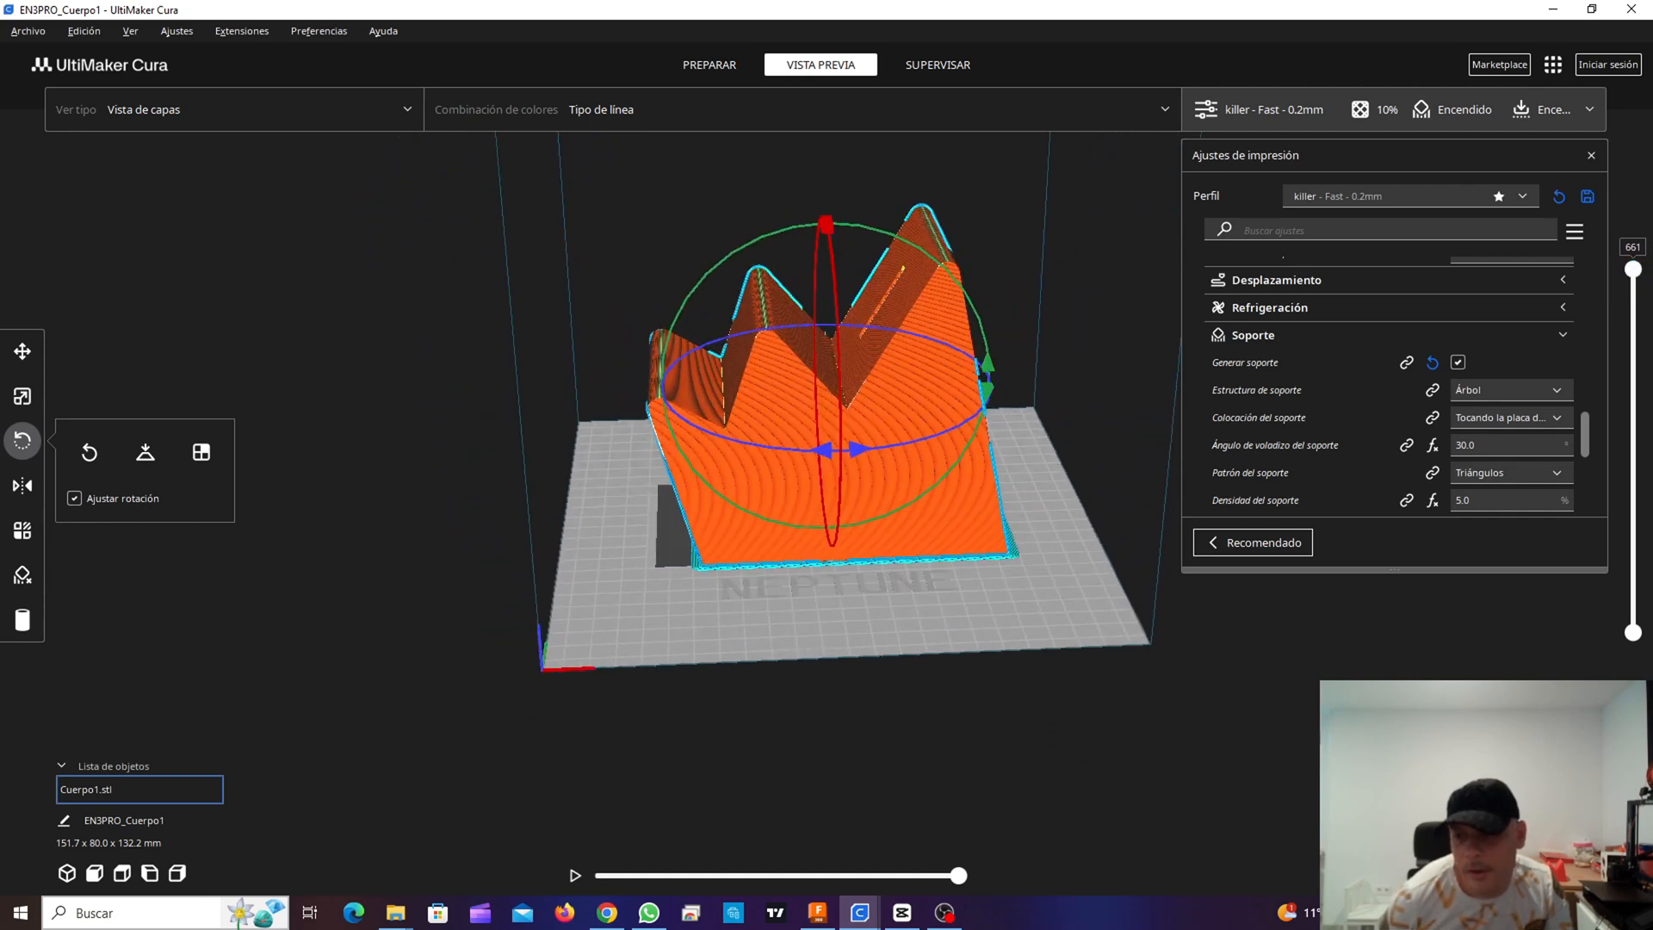